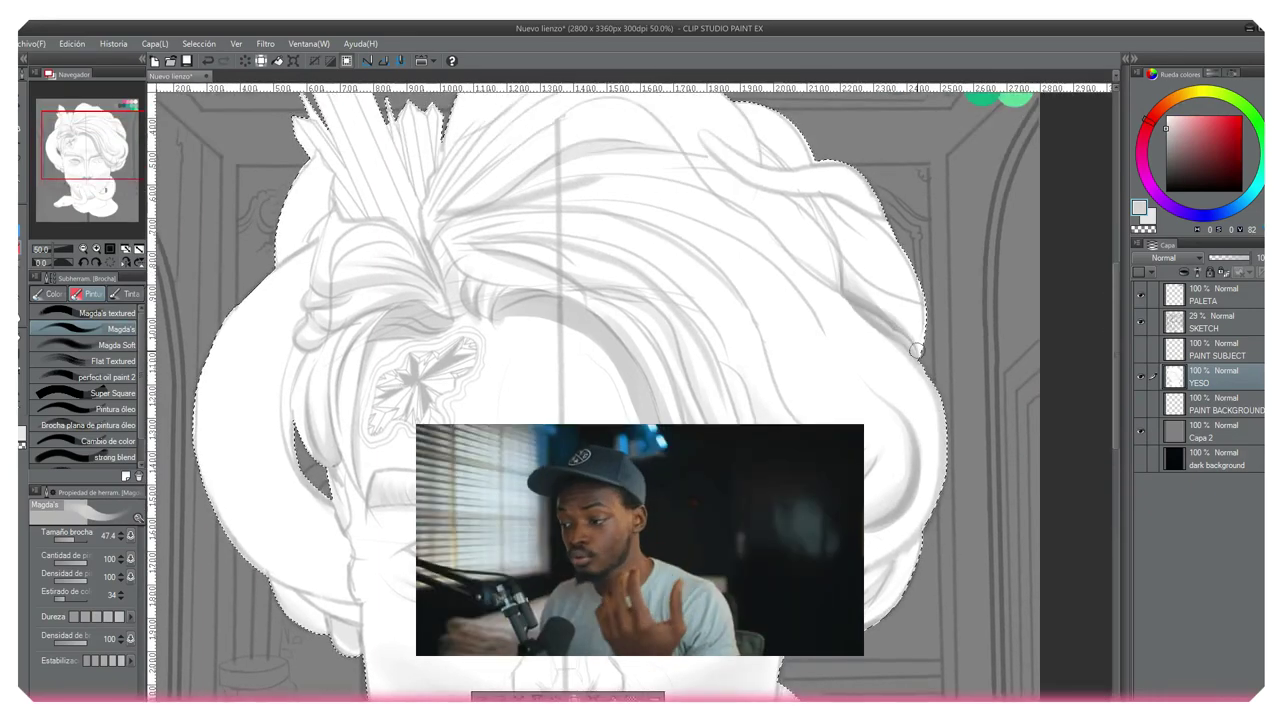
- Clear the selection around the bust and shade the nose and the area beneath it in light grey on the YESO layer
scroll(652, 234, "up", 1)
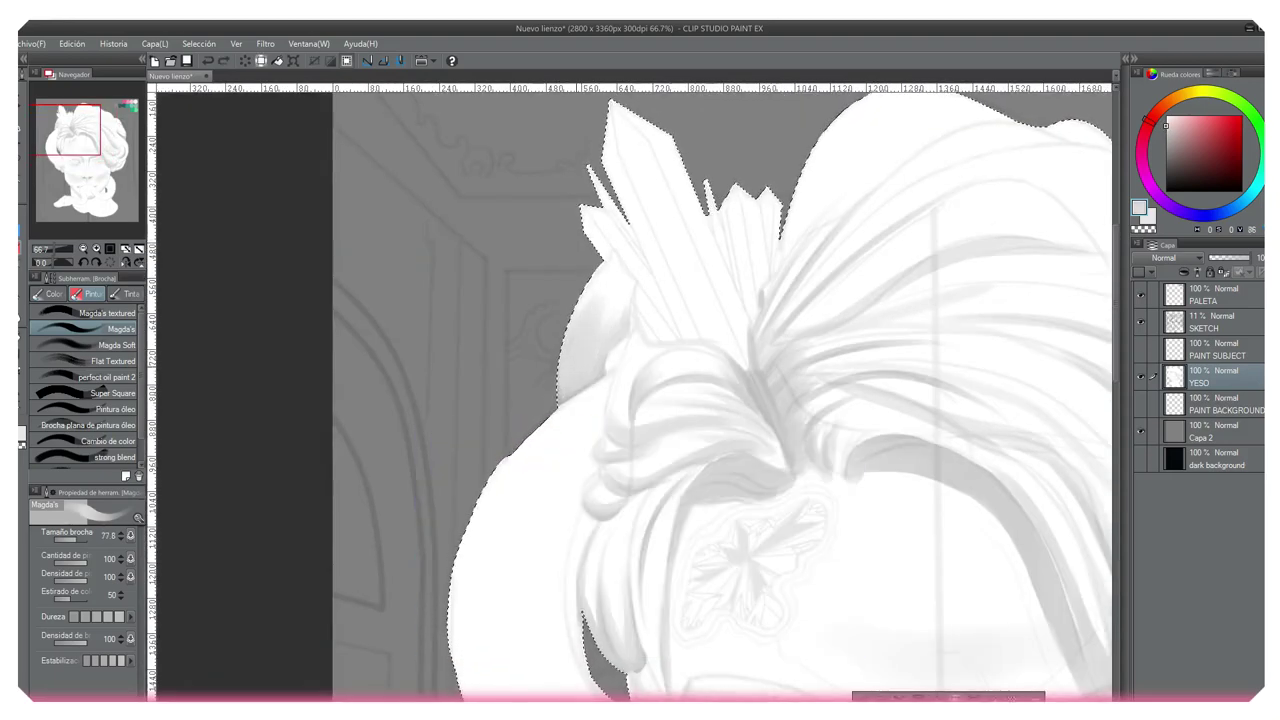
scroll(834, 294, "down", 3)
scroll(686, 471, "up", 3)
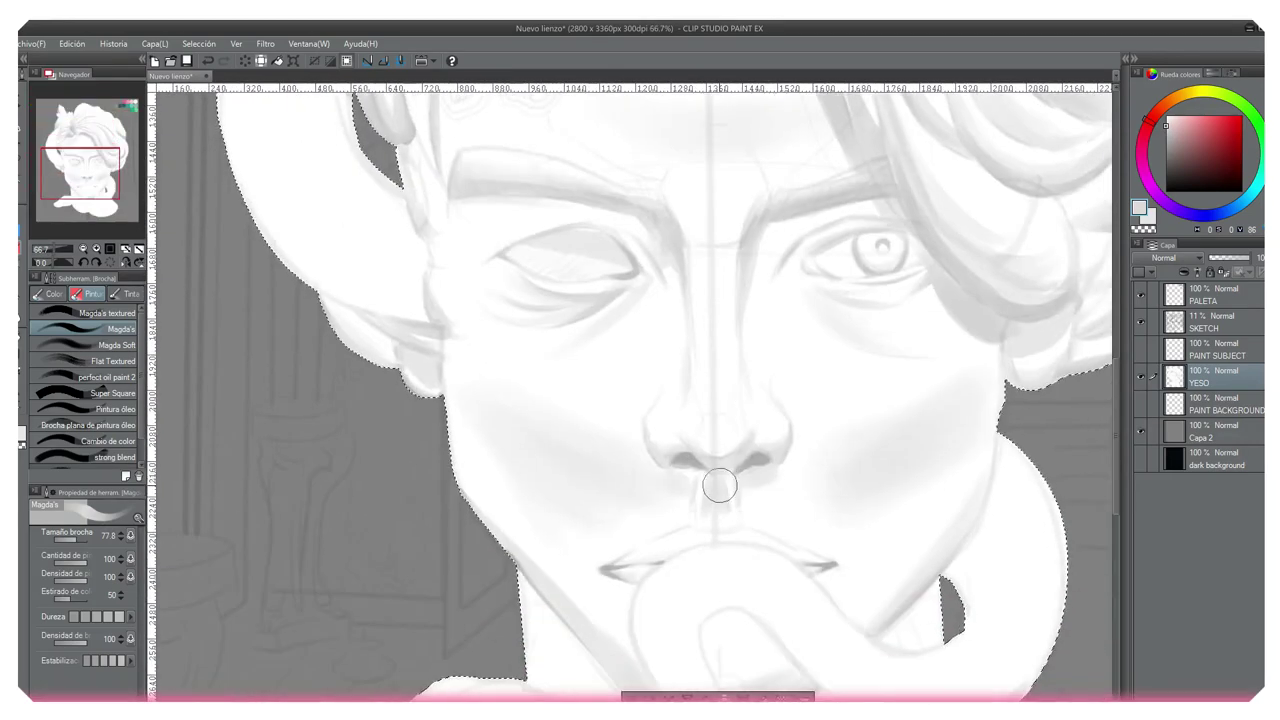
key("ctrl+d")
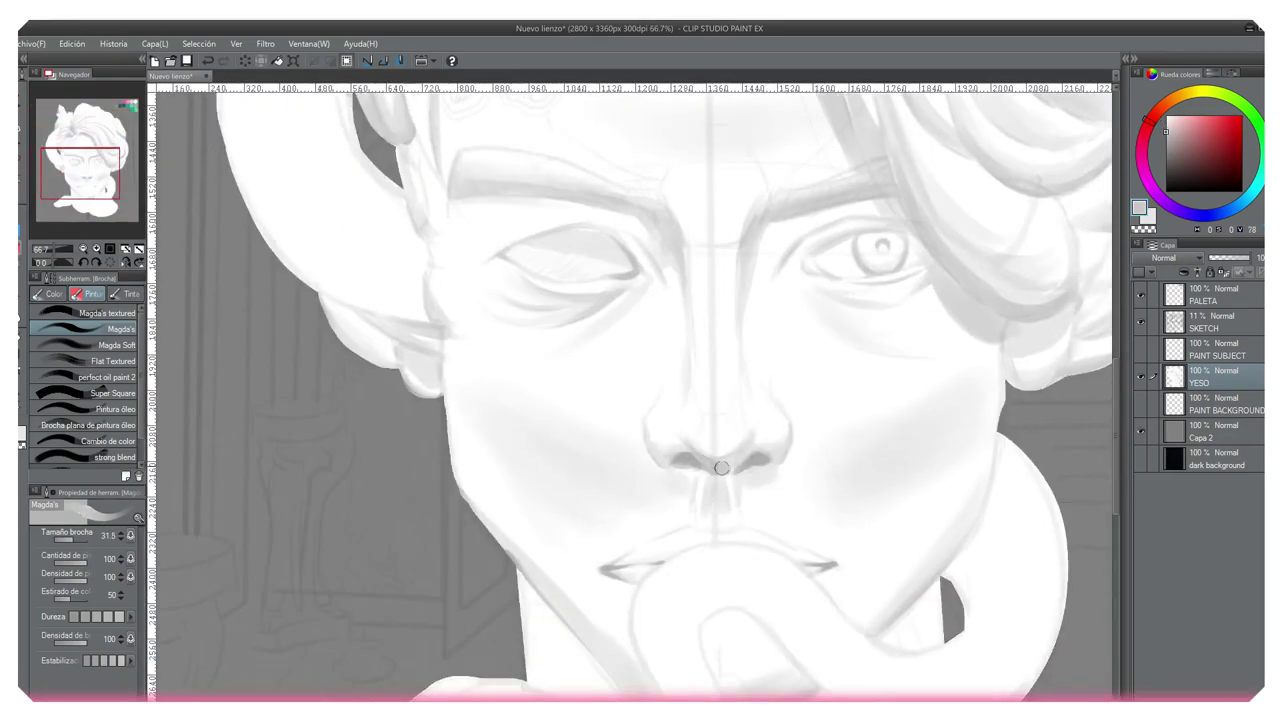
scroll(703, 462, "down", 3)
scroll(660, 400, "up", 3)
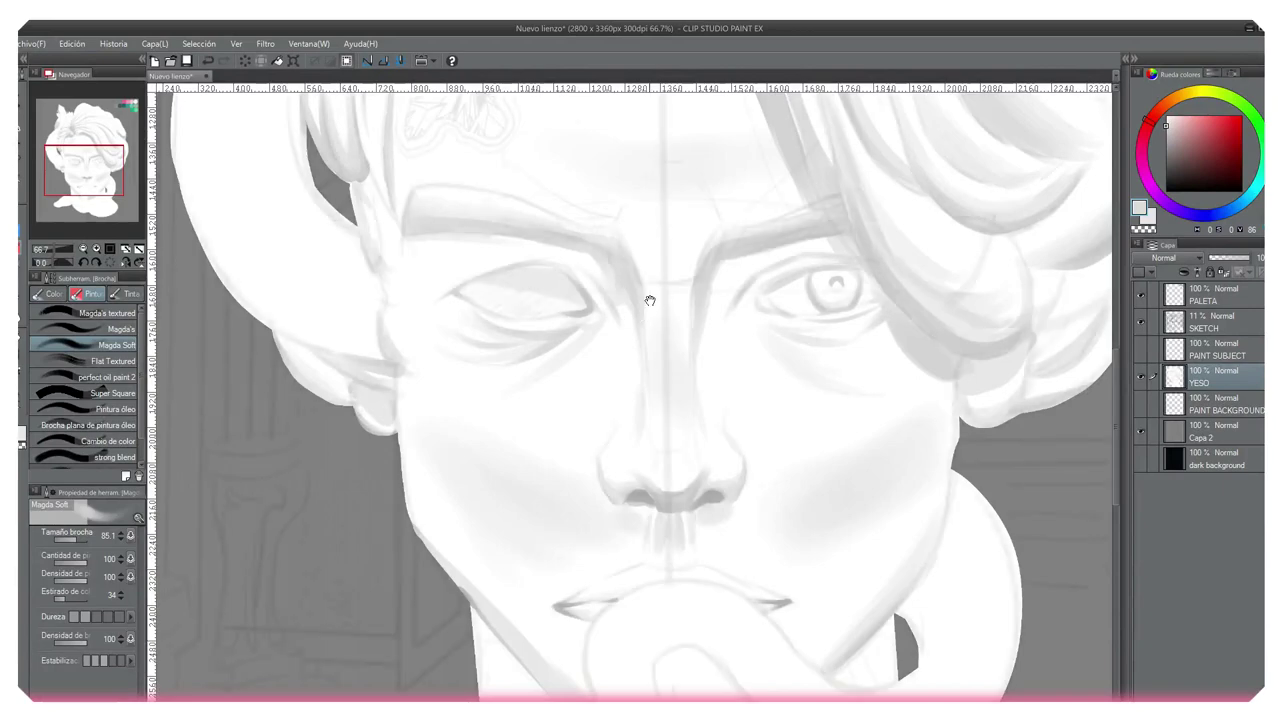
left_click_drag(651, 300, 668, 382)
scroll(789, 277, "down", 3)
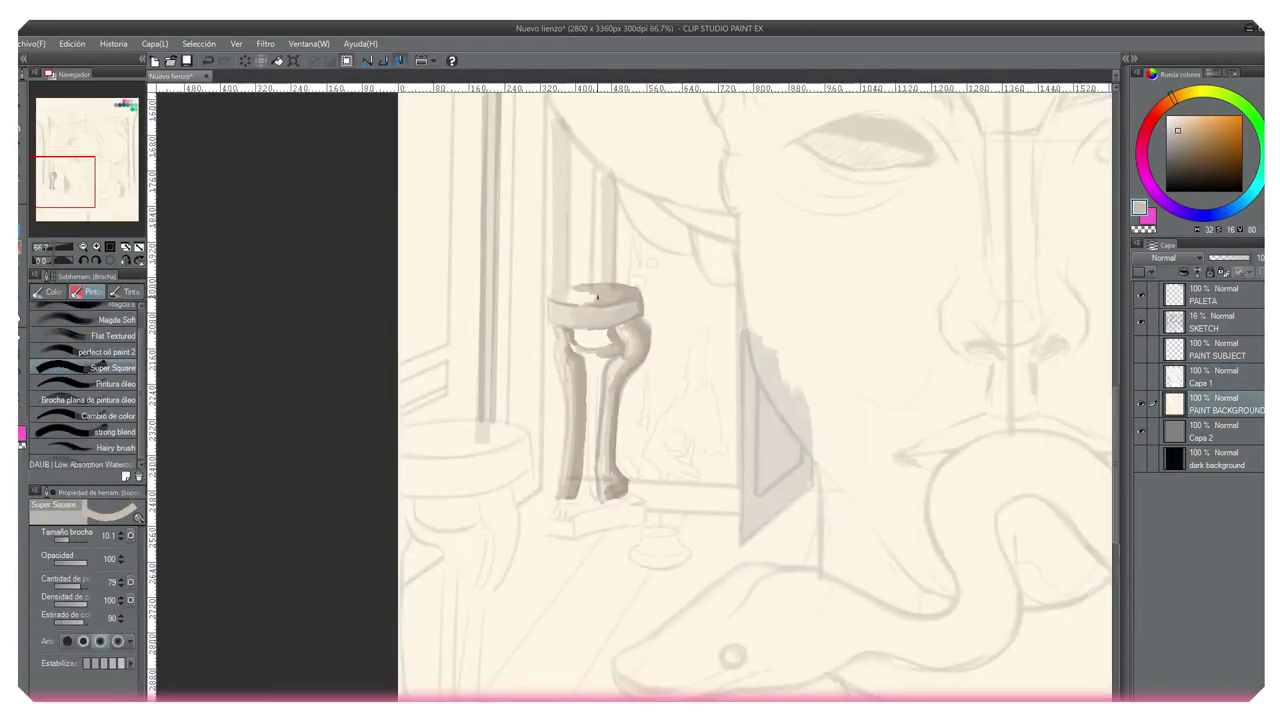
- Paint the seat and base of the small pedestal in taupe tones on the PAINT BACKGROUND layer with the Super Square brush
scroll(674, 300, "up", 4)
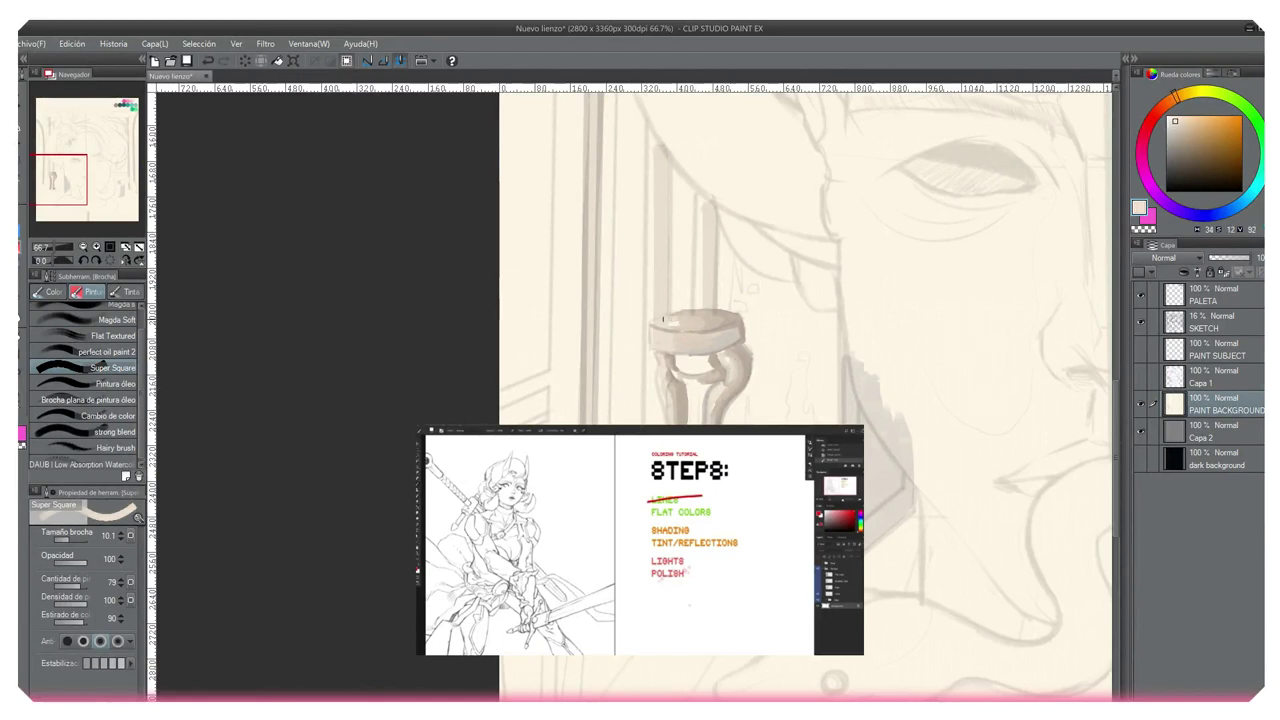
left_click_drag(685, 325, 657, 230)
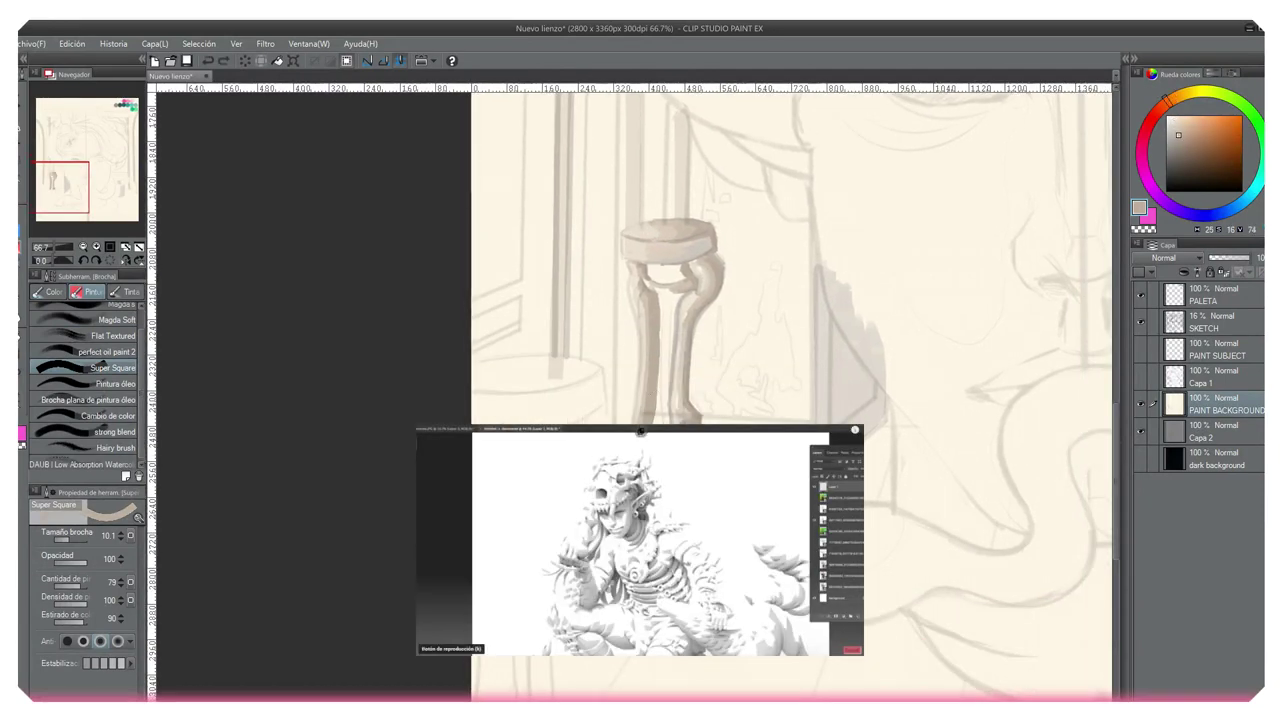
left_click(633, 458, "alt")
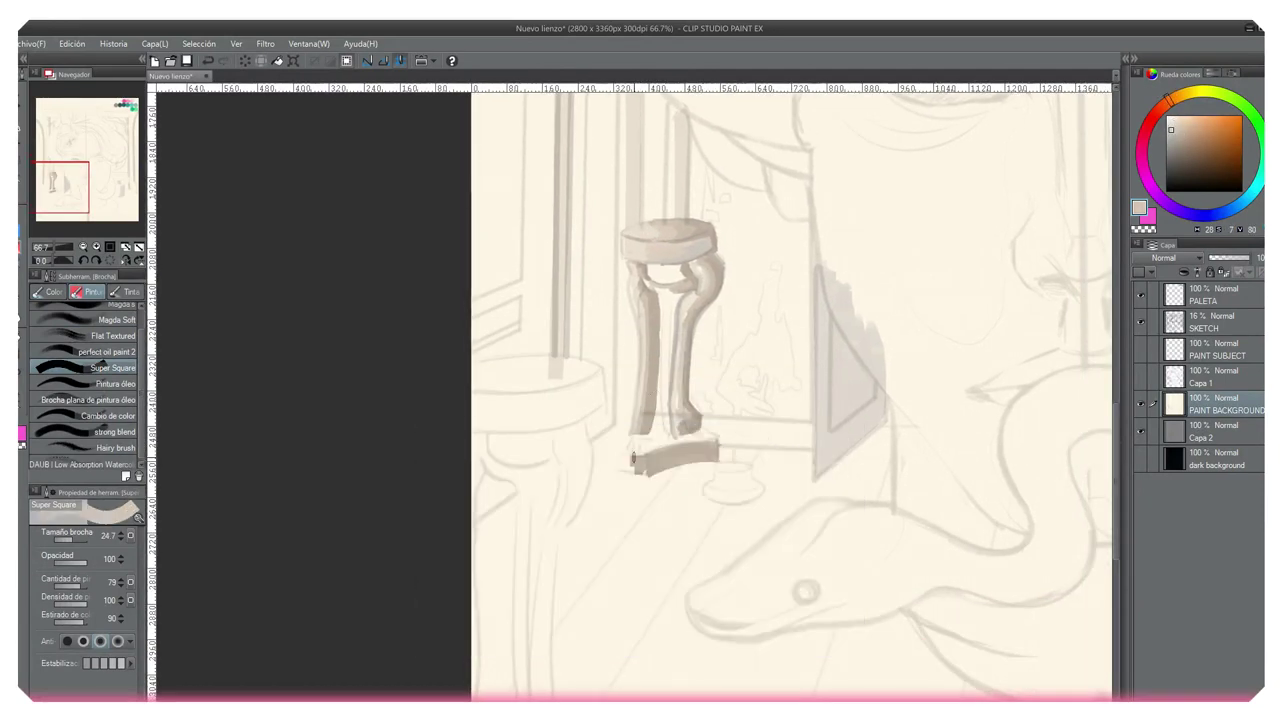
left_click(626, 457, "alt")
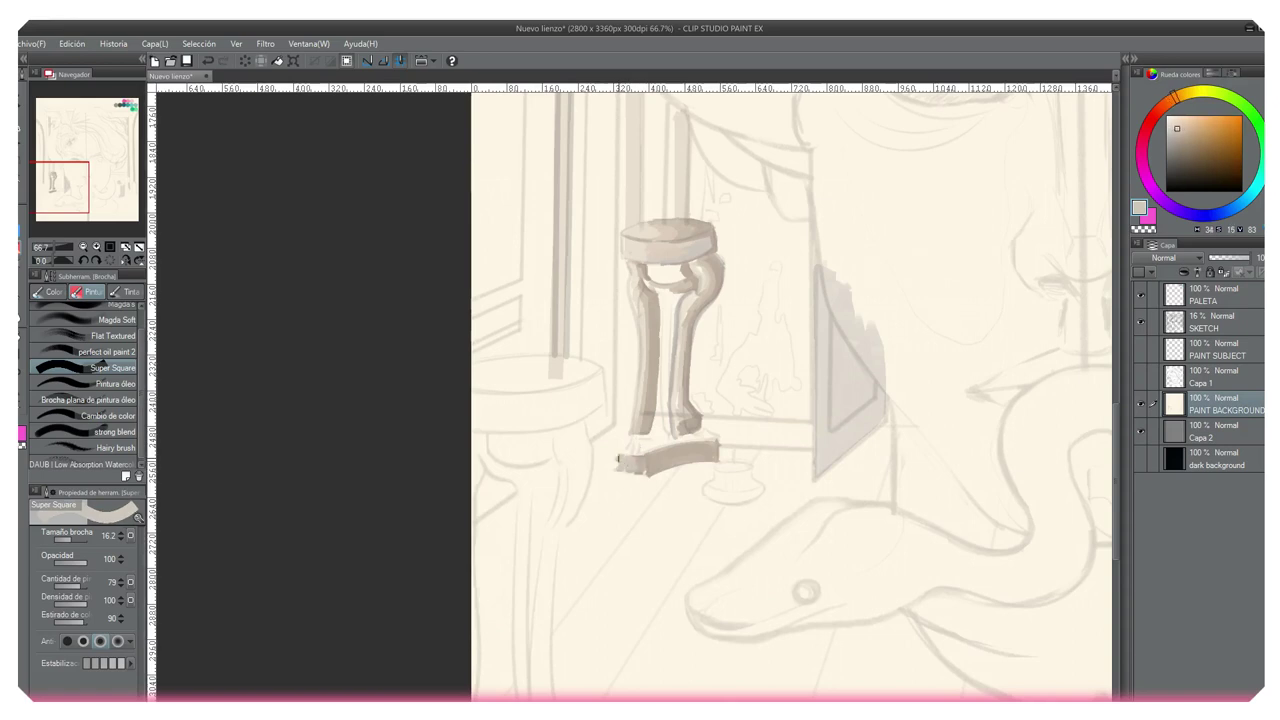
- Define the pedestal's inner leg with thin vertical strokes in a sampled taupe
left_click(669, 411, "alt")
key("[")
left_click_drag(669, 305, 670, 423)
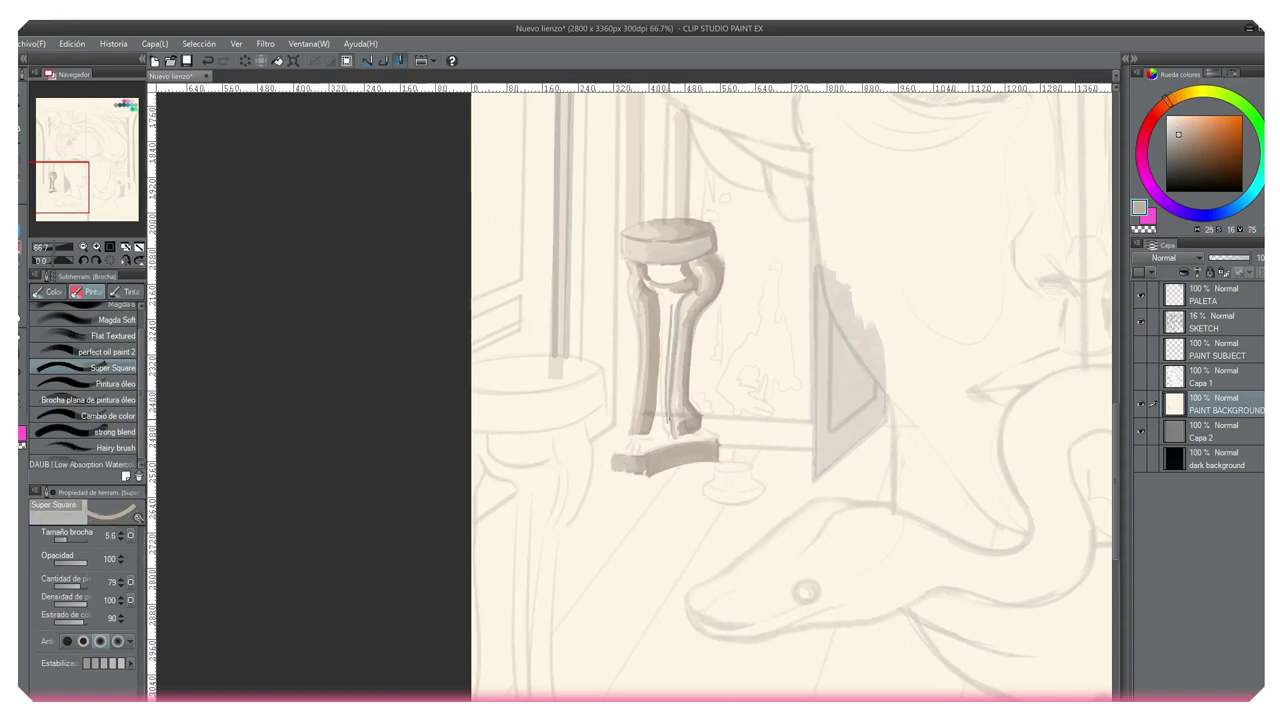
key("]")
key("]")
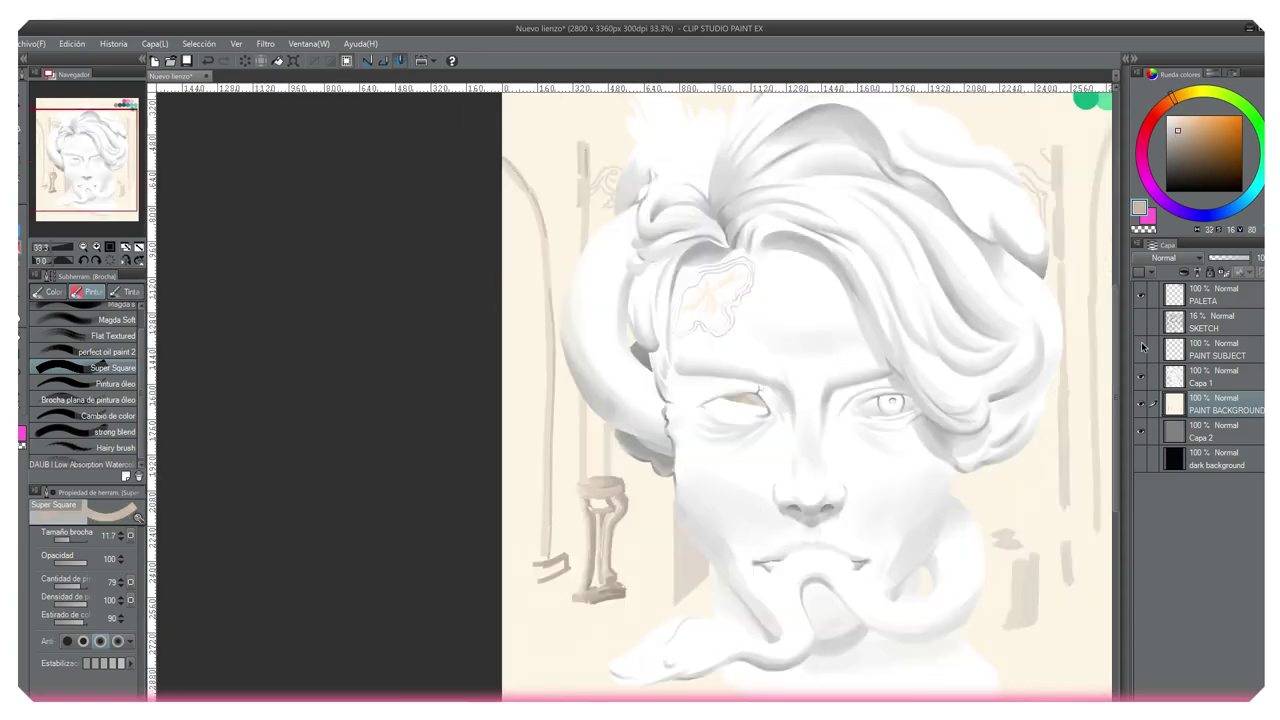
- Show the SKETCH layer and paint the small pot on the floor beside the pedestal in brownish taupe
left_click(1141, 322)
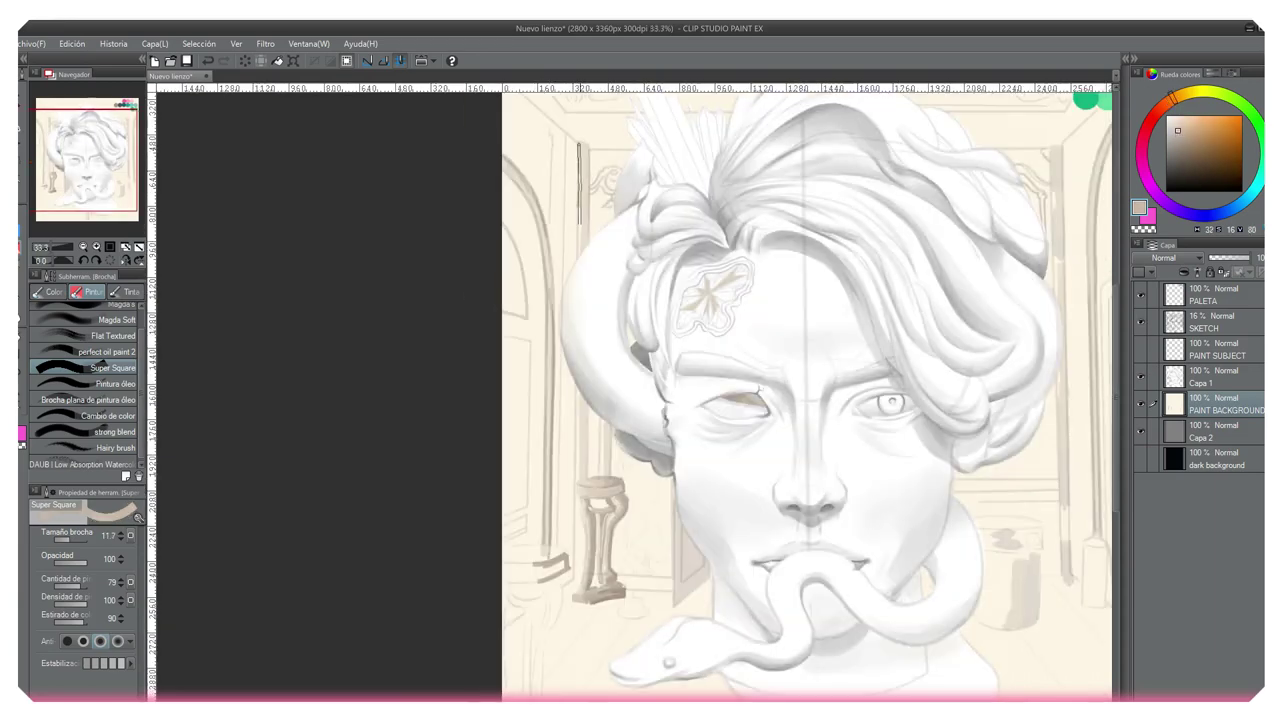
scroll(710, 600, "up", 2)
left_click(1173, 125)
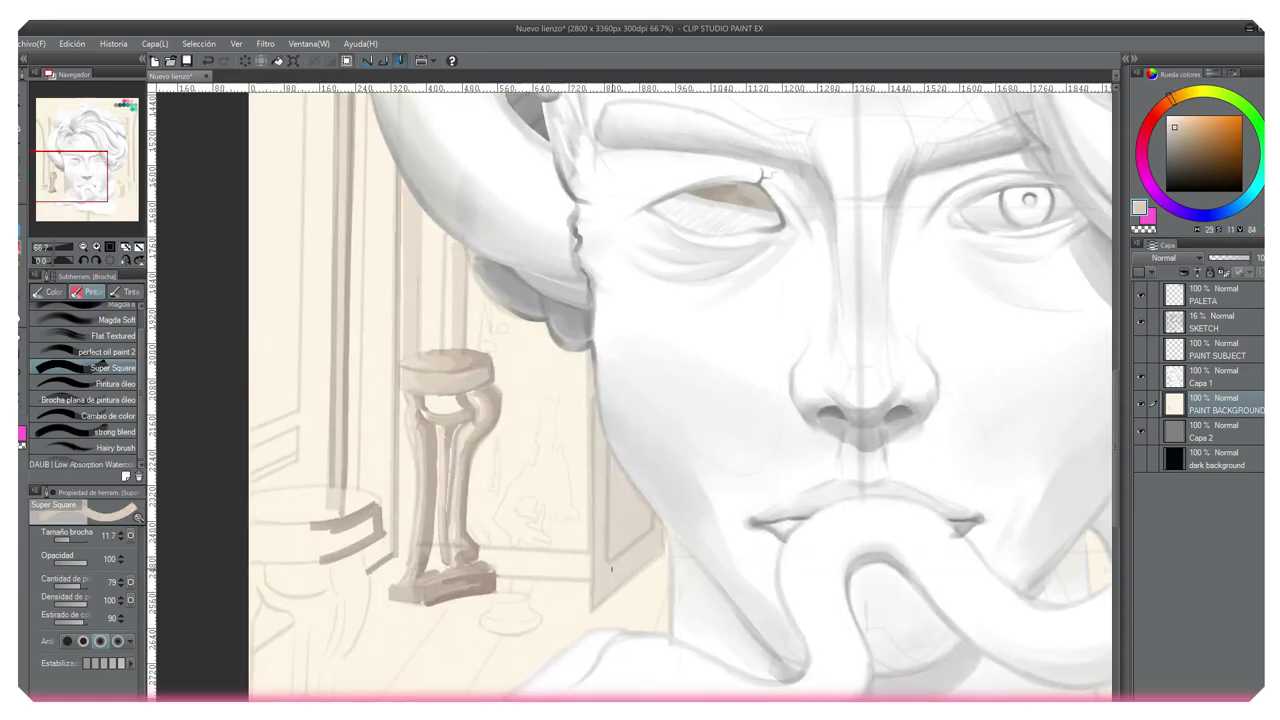
left_click_drag(670, 555, 750, 535)
mouse_move(574, 583)
left_mouse_down()
mouse_move(610, 584)
mouse_move(574, 603)
mouse_move(619, 603)
mouse_move(601, 577)
left_mouse_up()
left_click(573, 576, "alt")
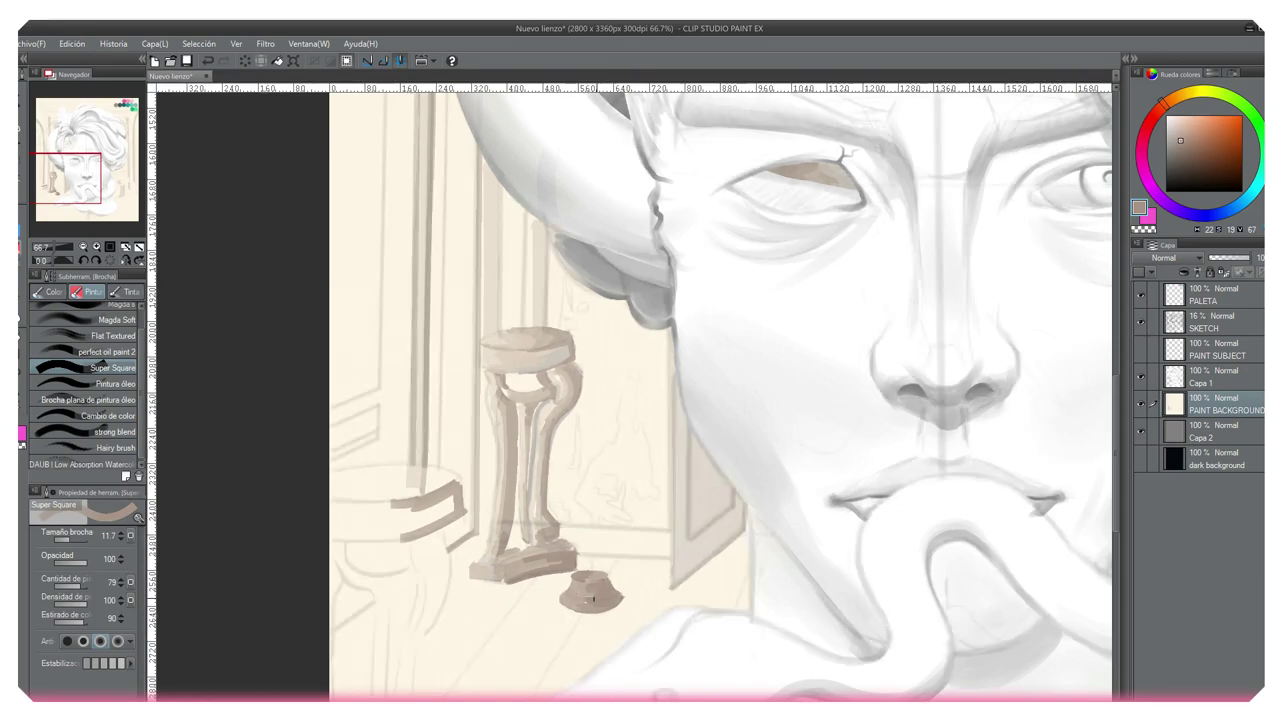
- Paint the round seat and the legs of the large foreground stool in sampled taupe and light beige tones
left_click(577, 604, "alt")
left_click_drag(340, 480, 460, 505)
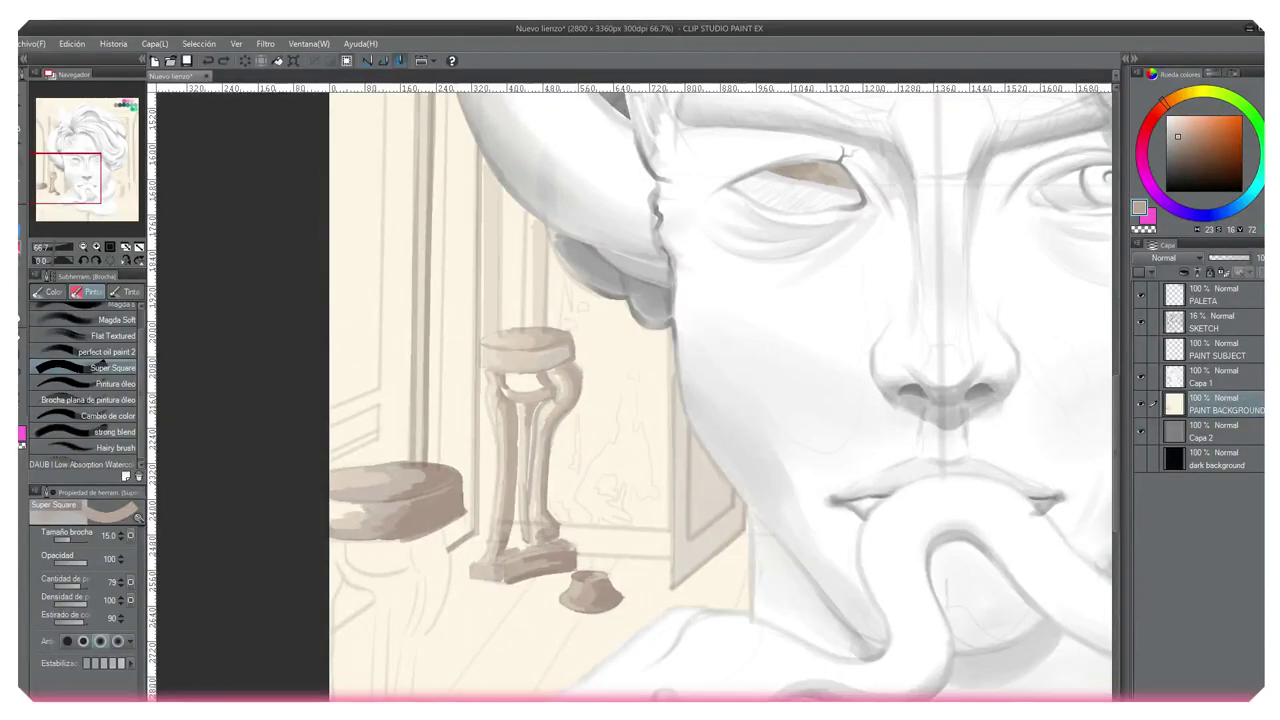
left_click_drag(345, 507, 333, 499)
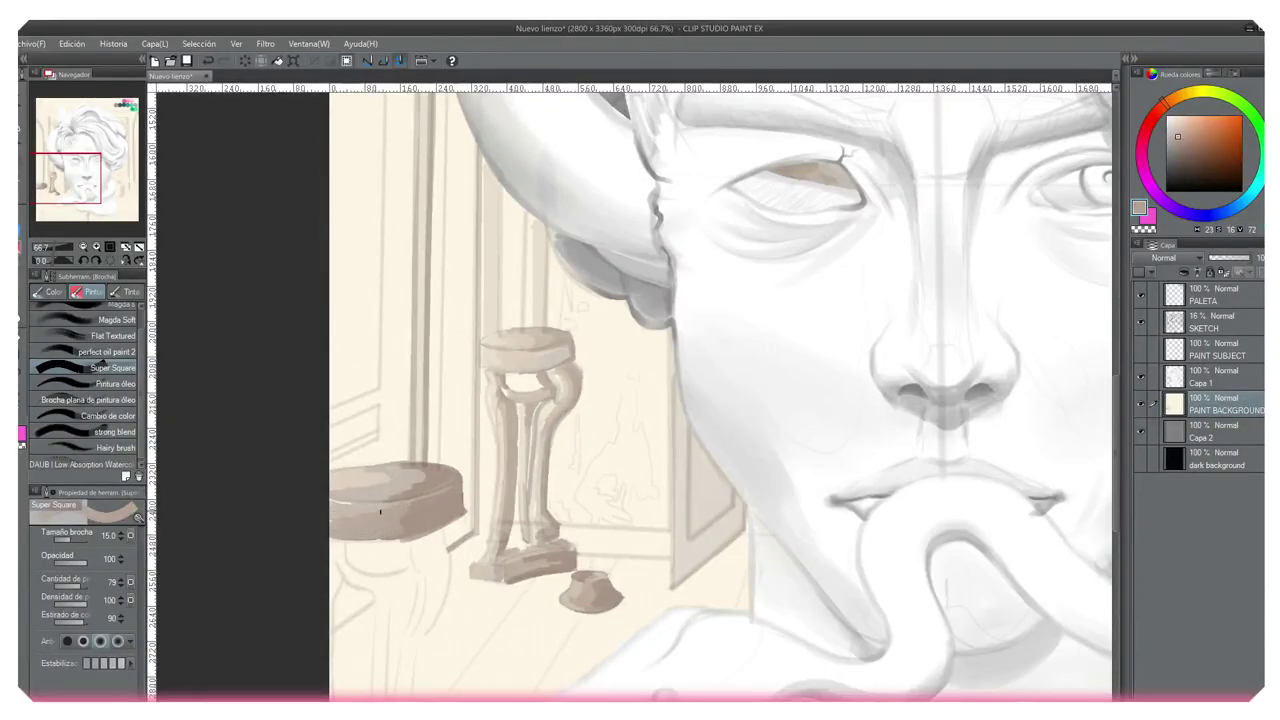
left_click(417, 492, "alt")
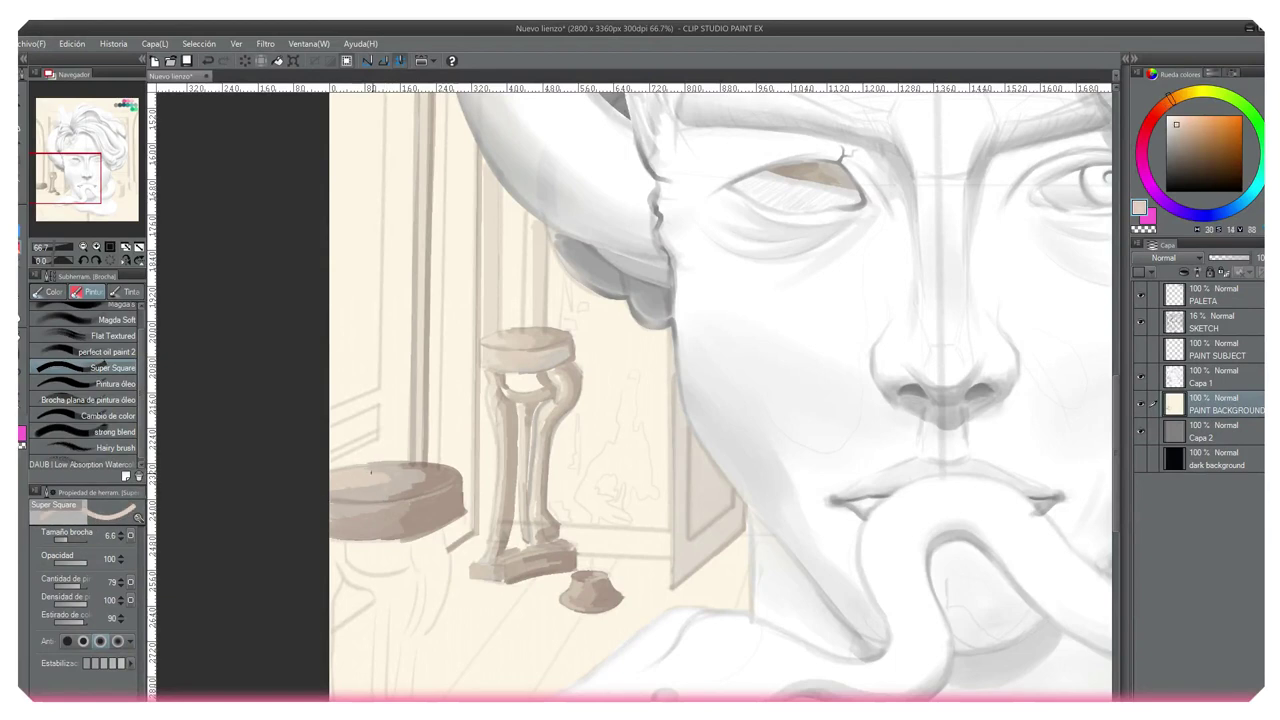
left_click(413, 504, "alt")
mouse_move(401, 686)
left_mouse_down()
mouse_move(481, 536)
mouse_move(514, 366)
left_mouse_up()
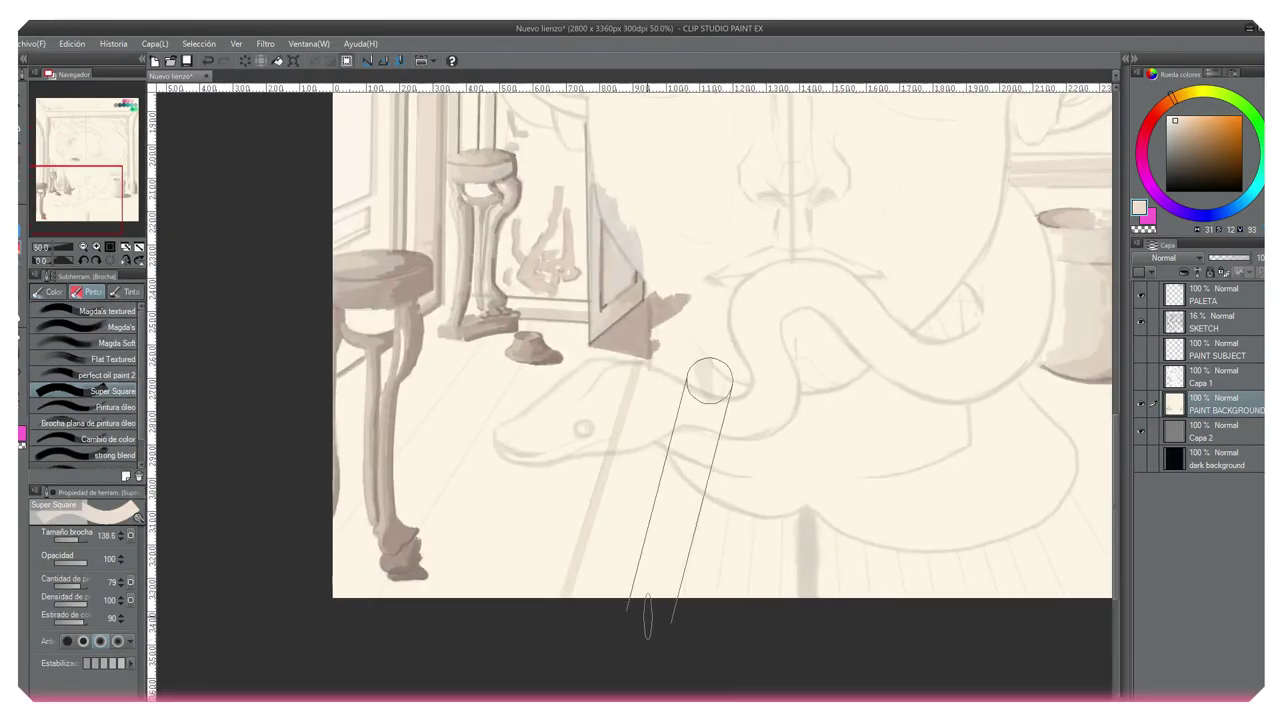
- Block in the floorboards and the large brown shadow across the floor with broad Super Square strokes along the plank lines
left_click_drag(709, 380, 606, 586)
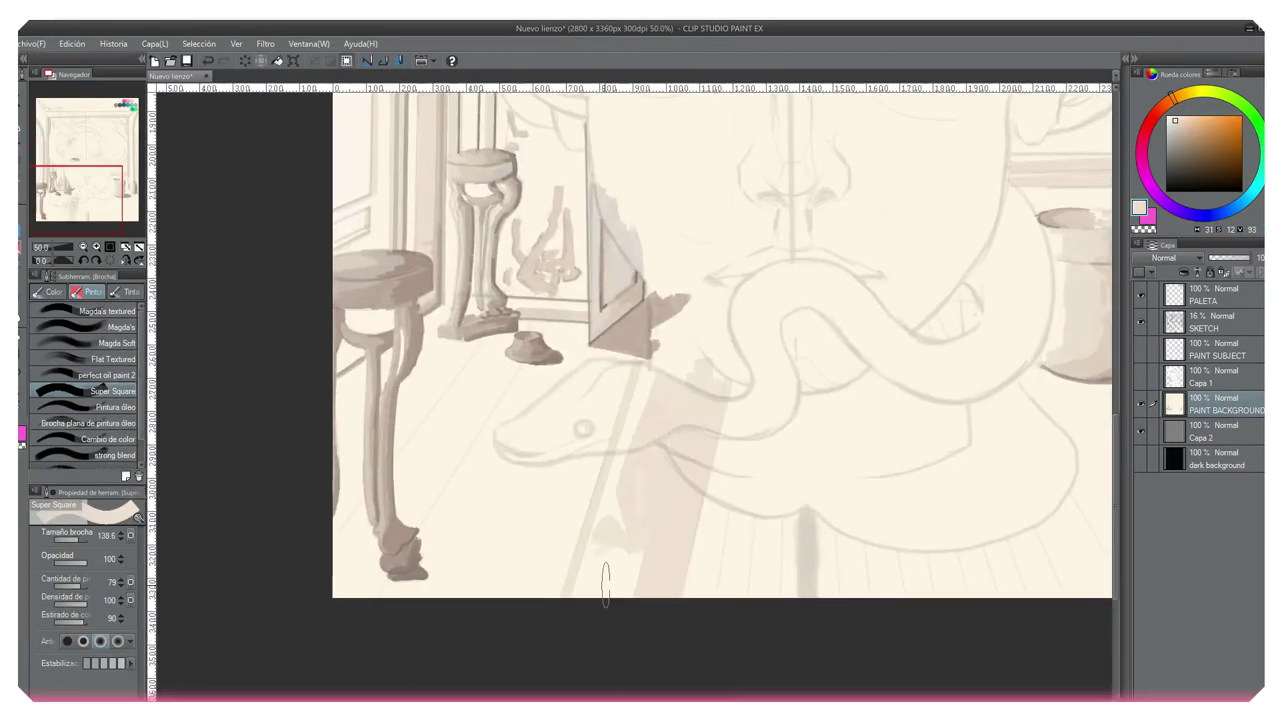
mouse_move(770, 536)
left_mouse_down()
mouse_move(613, 470)
mouse_move(700, 480)
mouse_move(808, 286)
mouse_move(912, 386)
left_mouse_up()
mouse_move(927, 323)
left_mouse_down()
mouse_move(908, 356)
mouse_move(950, 490)
left_mouse_up()
left_click_drag(950, 490, 673, 484)
mouse_move(820, 520)
left_mouse_down()
mouse_move(737, 349)
mouse_move(810, 290)
left_mouse_up()
left_click_drag(688, 297, 745, 297)
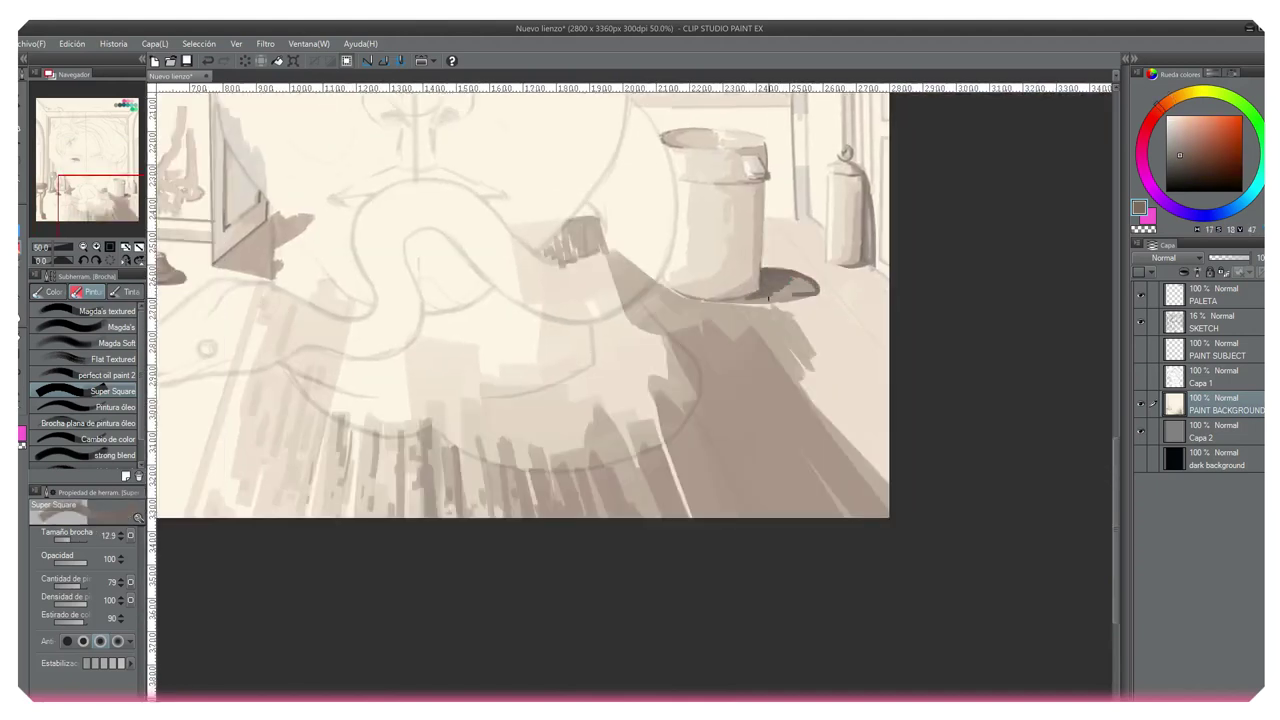
- Refine the barrel's dark cast shadow and fill out the brown shadow on the floorboards in front of it
key("bracketleft")
key("bracketleft")
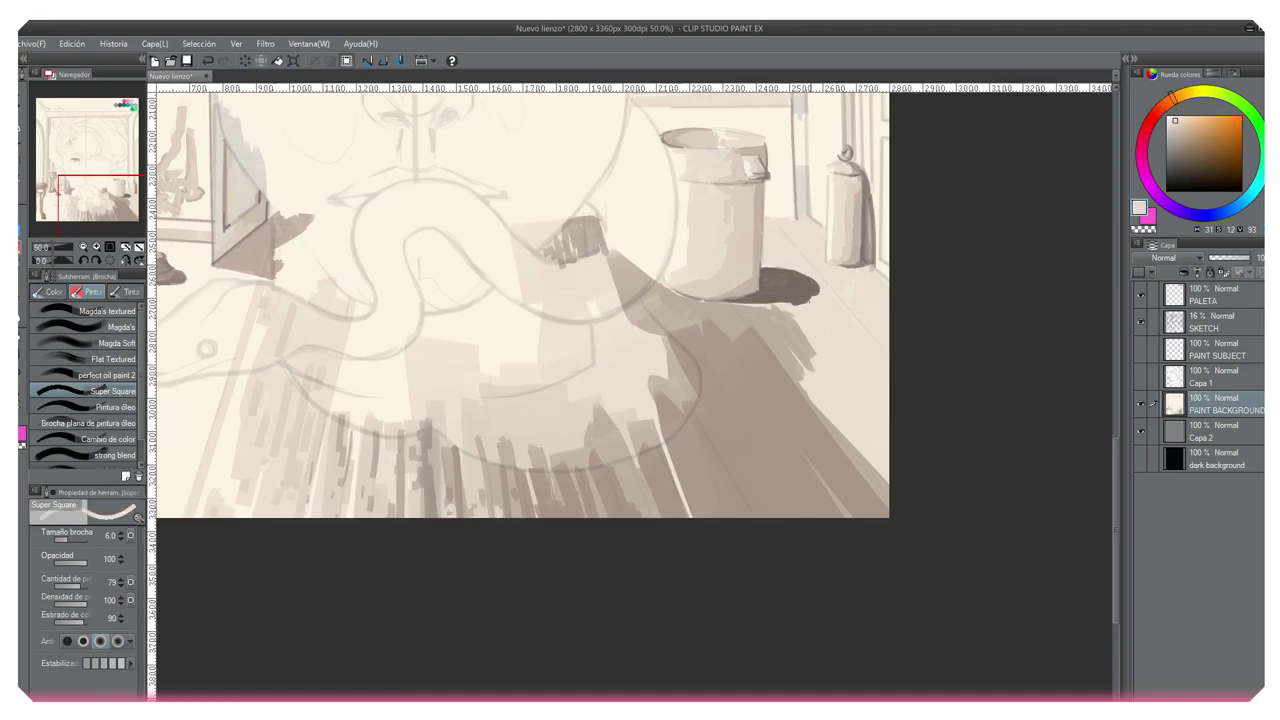
left_click(828, 288, "alt")
mouse_move(700, 300)
left_mouse_down()
mouse_move(600, 290)
mouse_move(683, 300)
mouse_move(700, 420)
left_mouse_up()
left_click_drag(740, 300, 785, 470)
key("bracketright")
left_click_drag(490, 230, 582, 255)
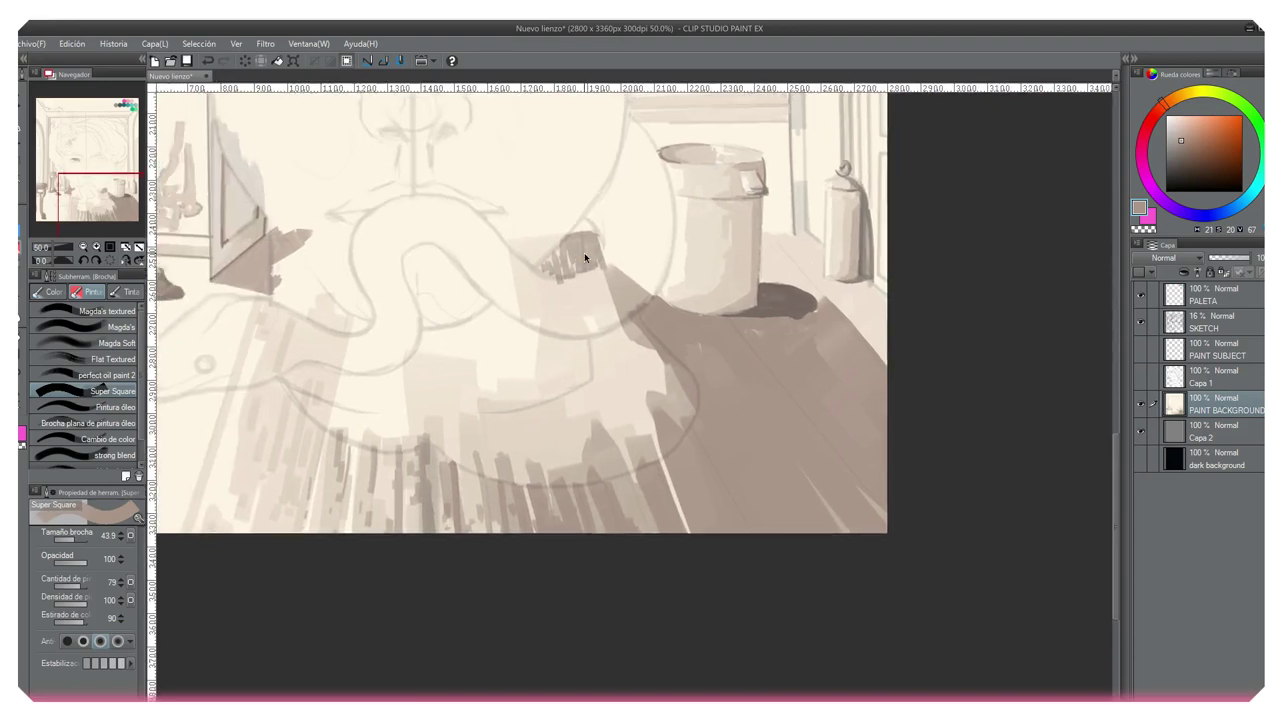
- Airbrush soft grey-green tones over the background walls beside the bust with the Suave airbrush
key("ctrl+minus")
key("ctrl+minus")
key("b")
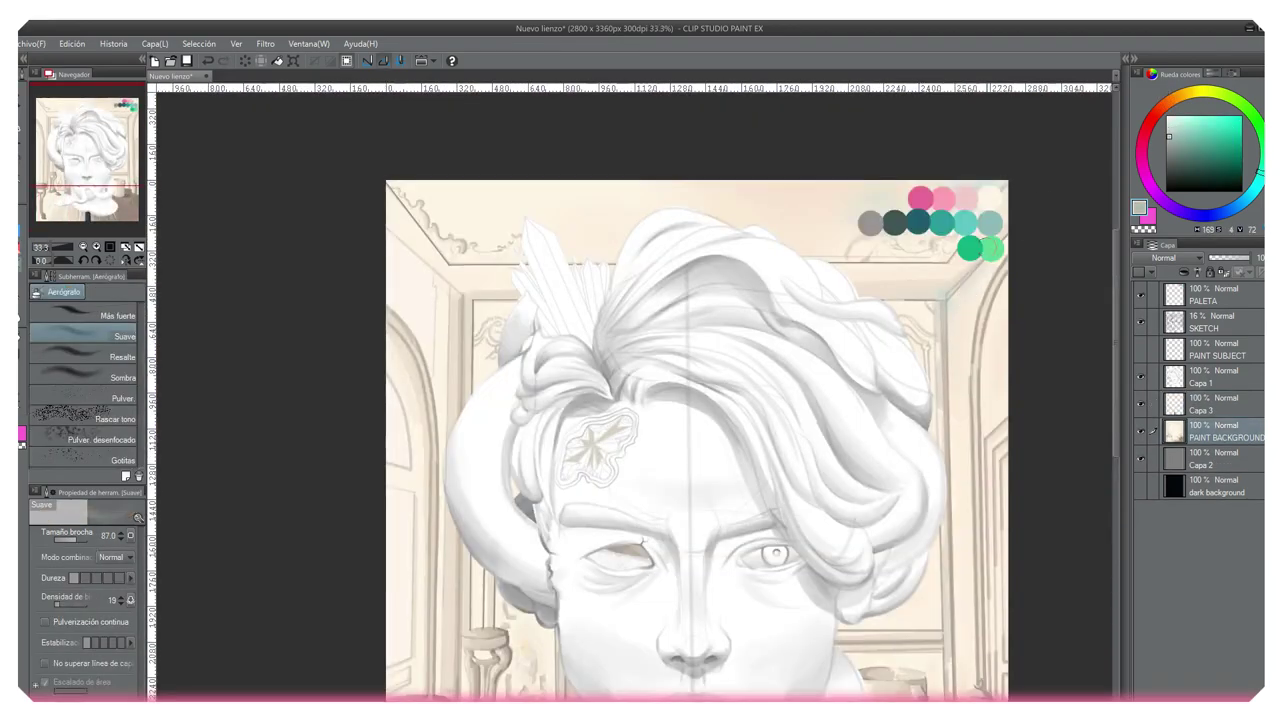
left_click_drag(960, 286, 921, 185)
left_click_drag(924, 600, 914, 536)
mouse_move(882, 377)
left_mouse_down()
mouse_move(946, 337)
mouse_move(935, 405)
left_mouse_up()
left_click_drag(987, 301, 967, 421)
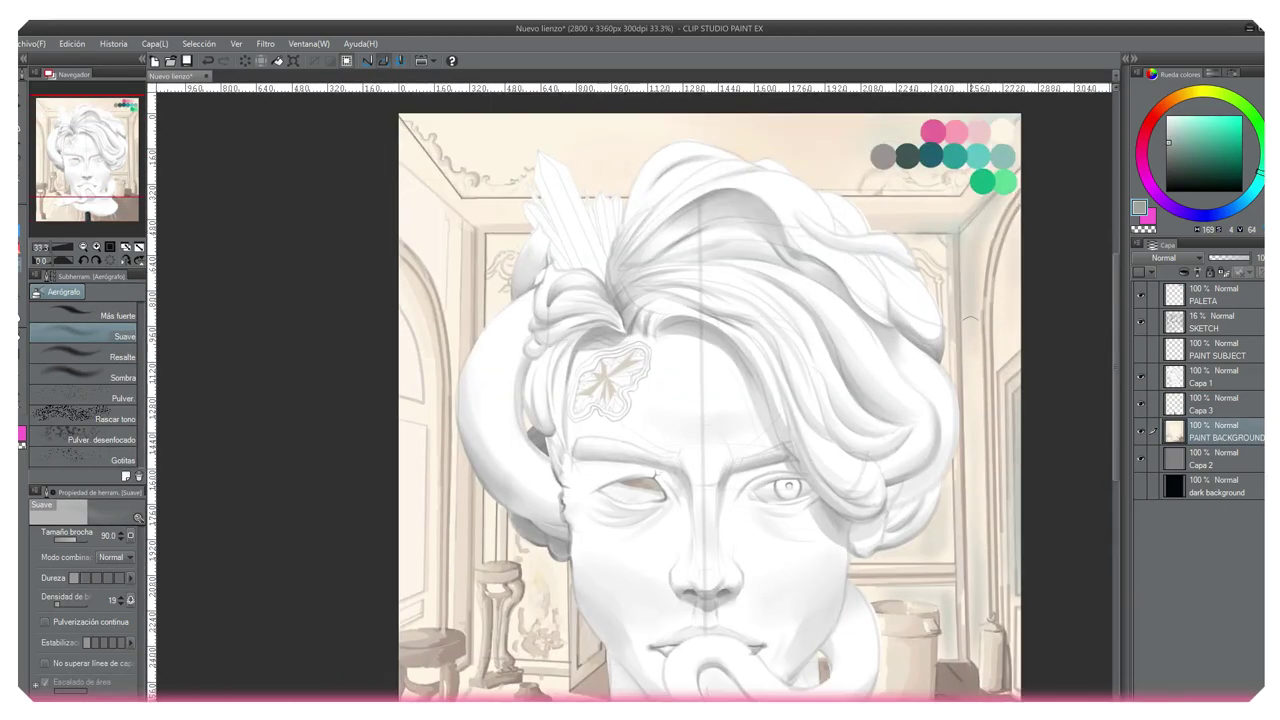
- Continue the soft grey-green airbrushing over the background near the stools and the left-hand wall
scroll(949, 330, "down", 1)
left_click_drag(574, 306, 588, 222)
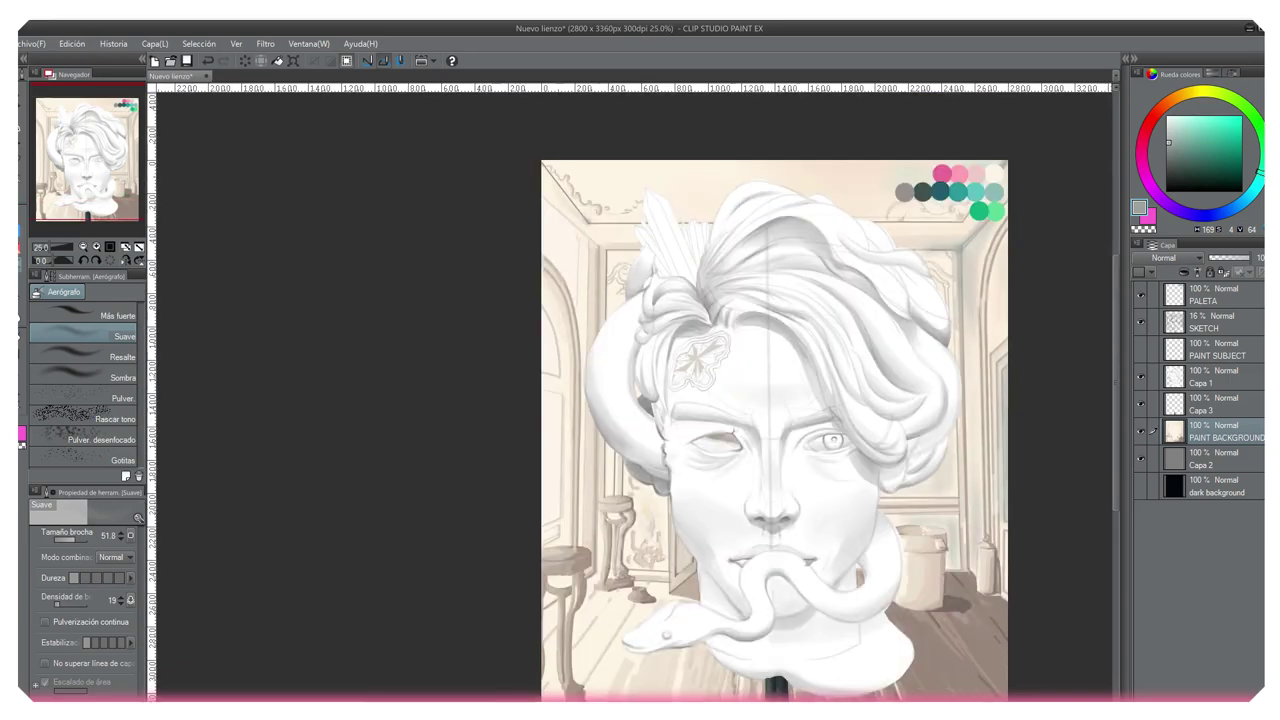
left_click_drag(630, 566, 619, 441)
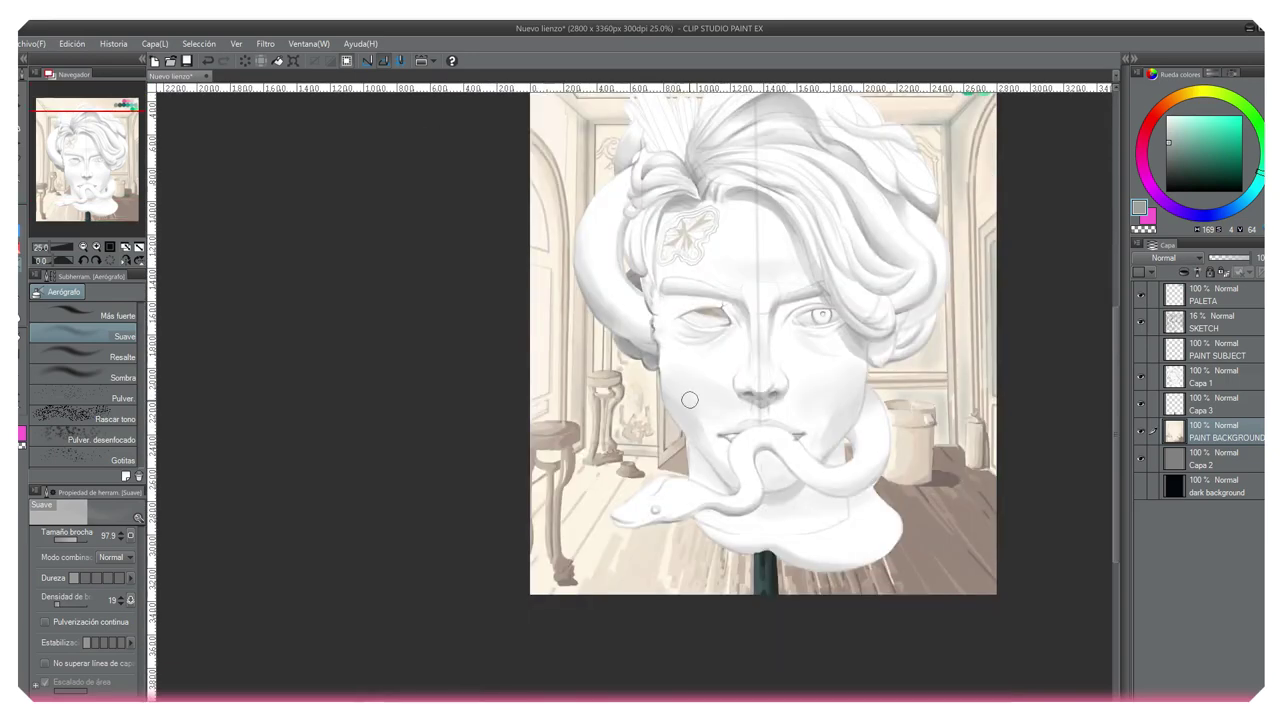
- Paint dark brown cast shadows on the floor beside the pedestal and the small pot with the Super Square brush
left_click(628, 457, "alt")
key("b")
key("b")
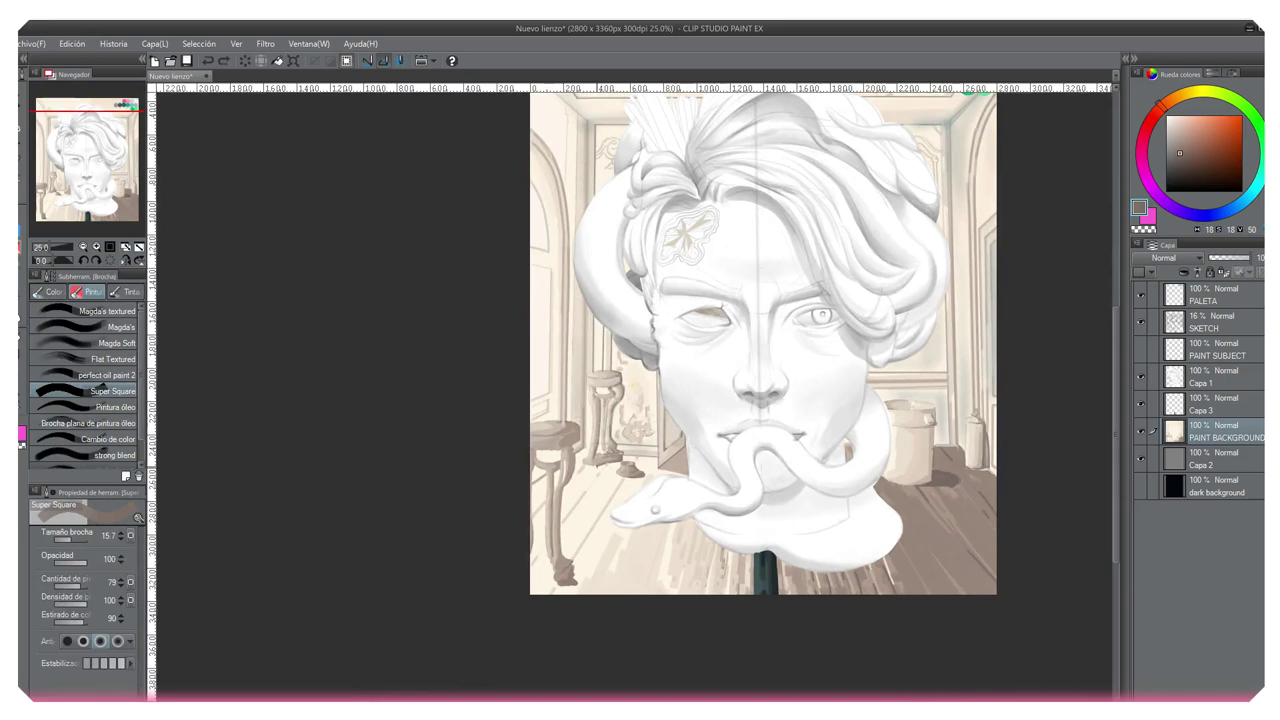
scroll(613, 463, "up", 3)
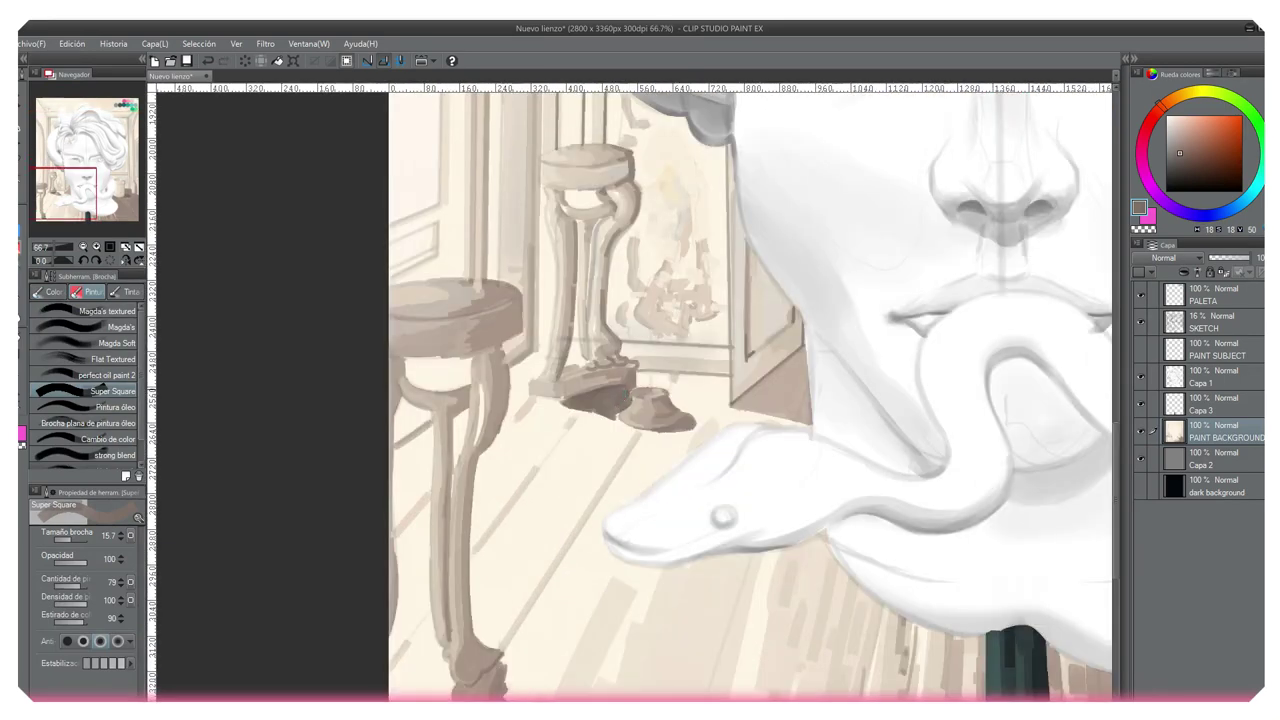
left_click(612, 418, "alt")
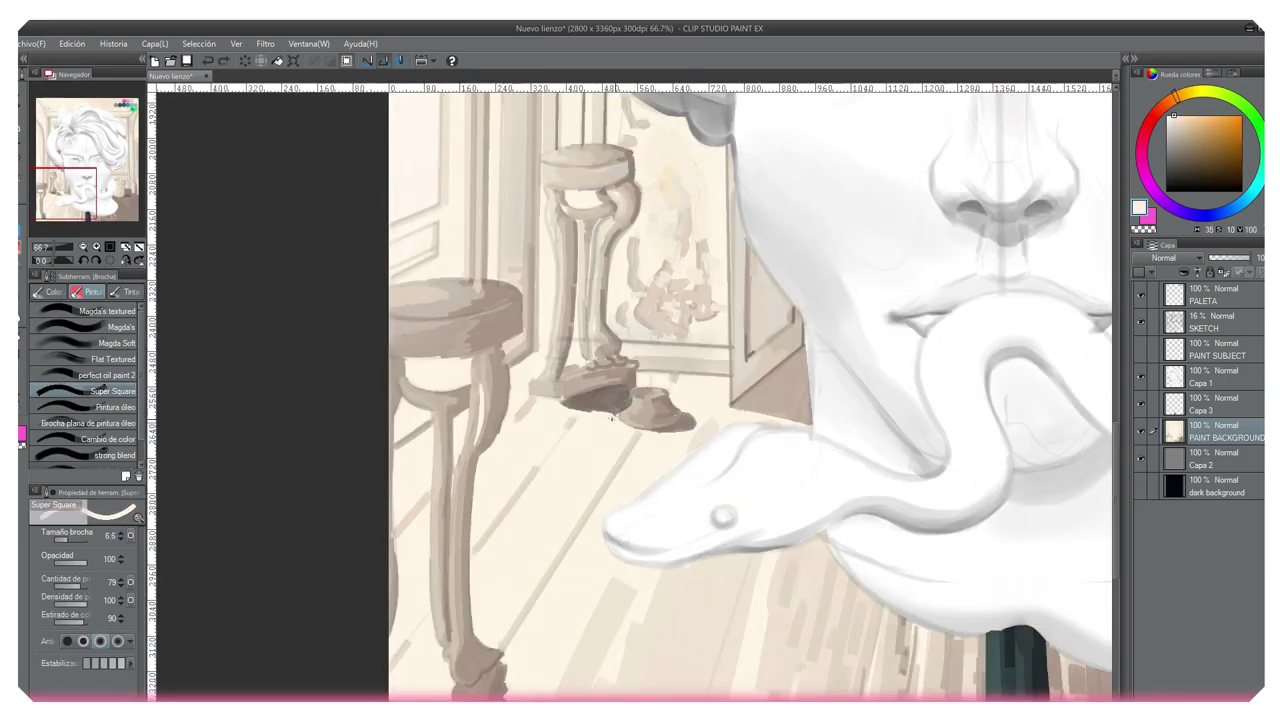
left_click(672, 400, "alt")
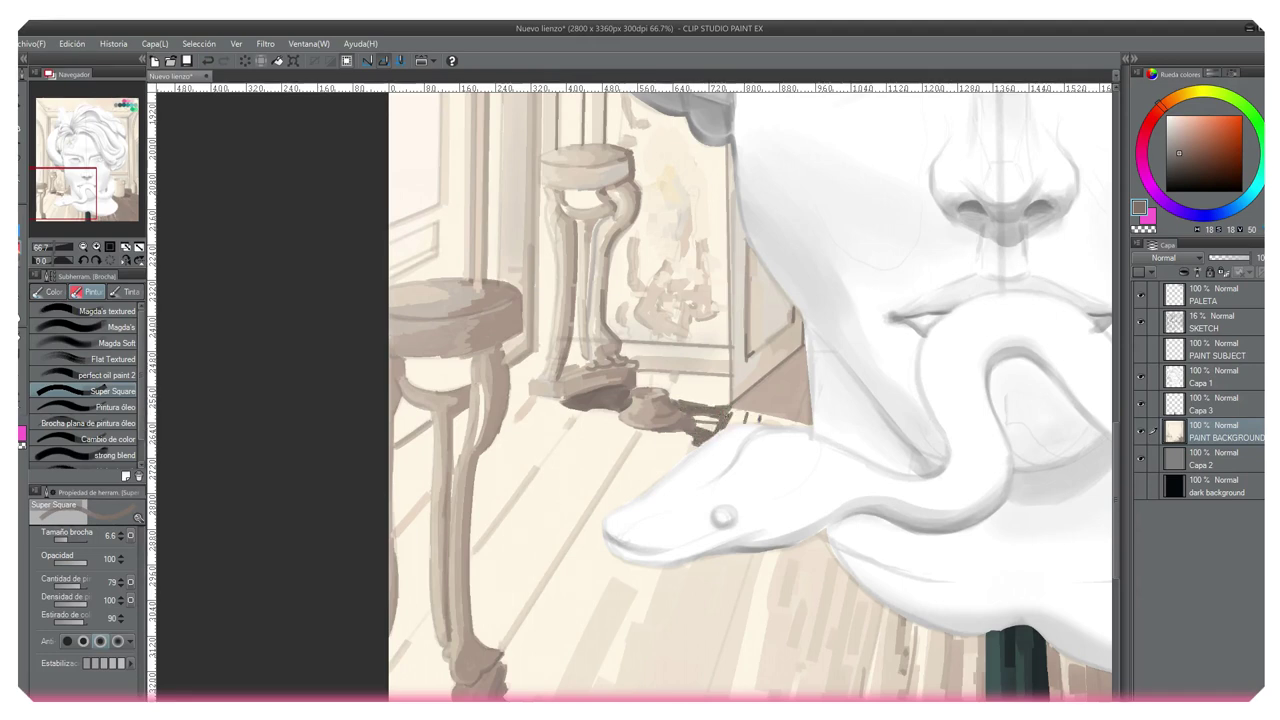
- Extend the pot's shadow toward the open door panel and touch up the panel's base and the floor near the pedestal
left_click(770, 380, "alt")
left_click_drag(750, 365, 805, 412)
left_click_drag(578, 419, 590, 423)
left_click_drag(545, 337, 583, 331)
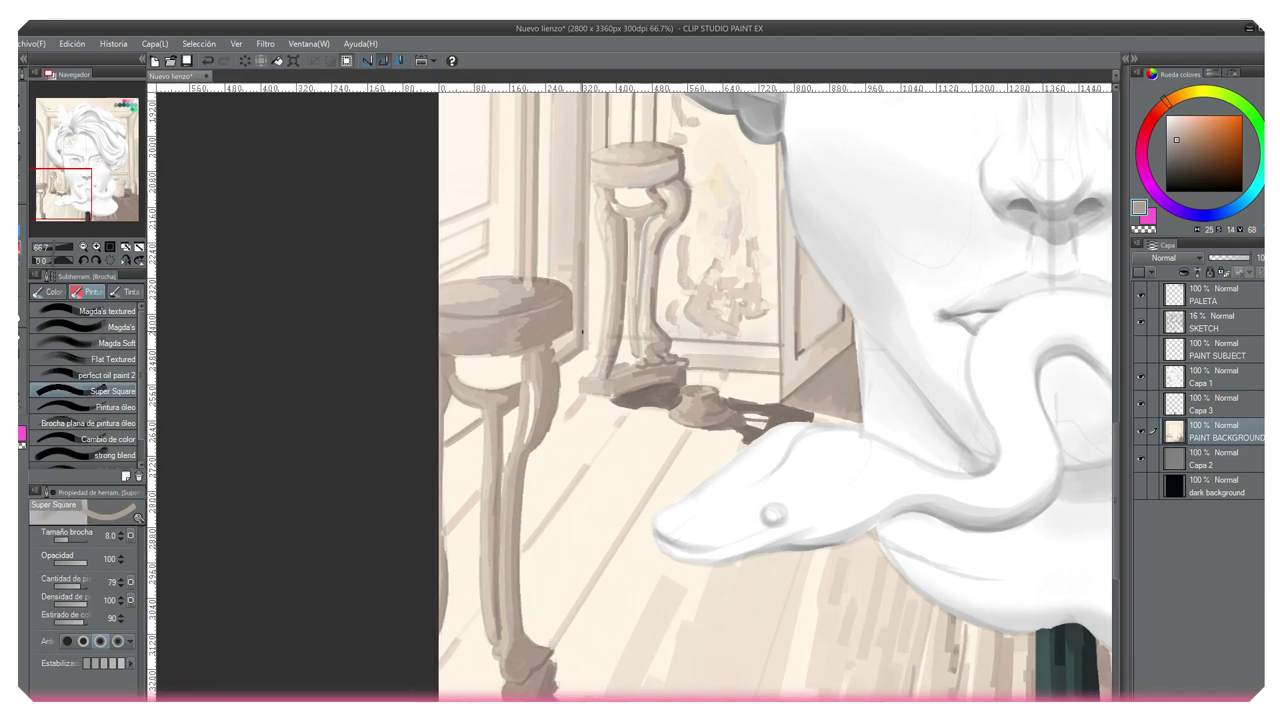
scroll(660, 322, "down", 2)
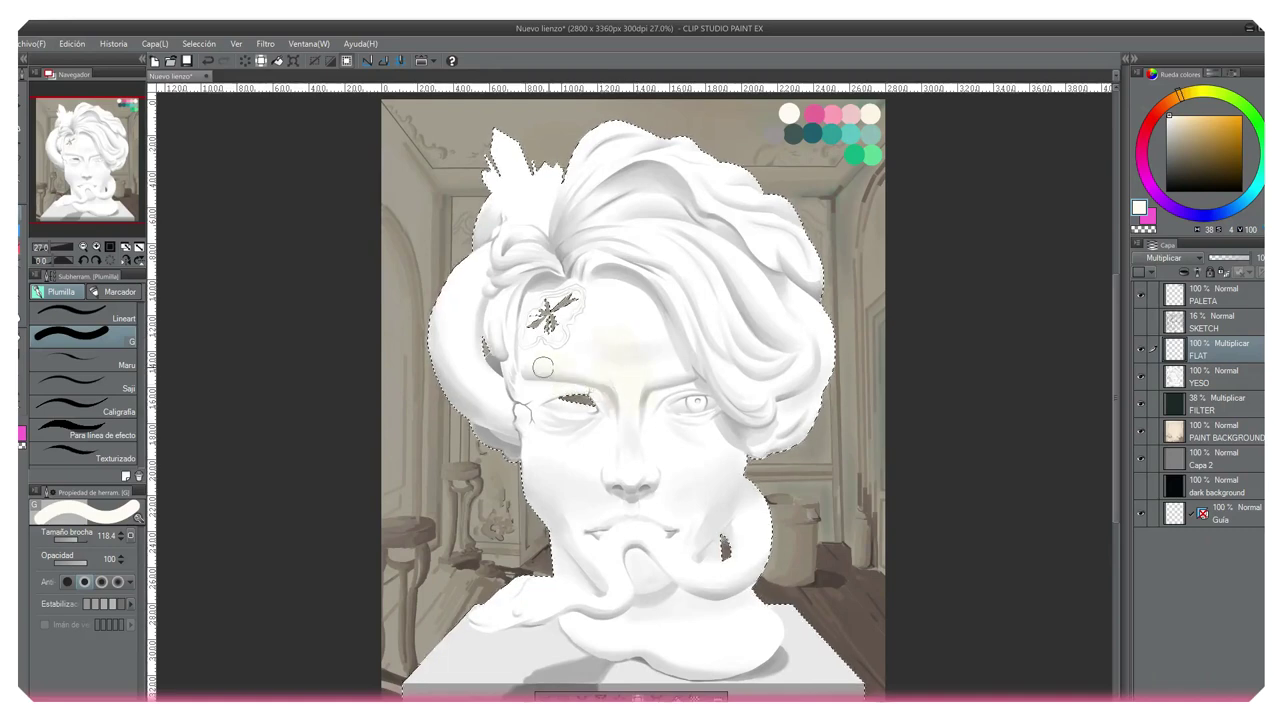
- Cover the bust's face, hair, neck and base and the pedestal with a warm off-white flat colour using the G pen
left_click_drag(542, 368, 667, 357)
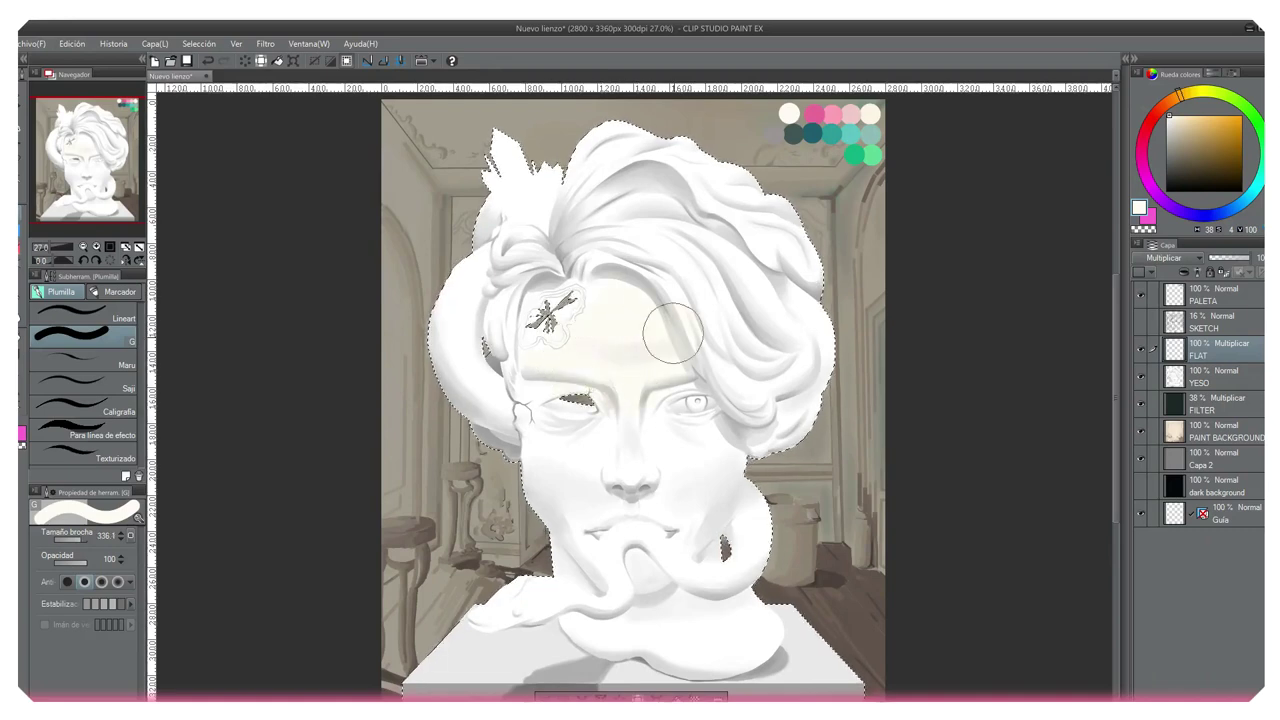
left_click_drag(619, 294, 660, 424)
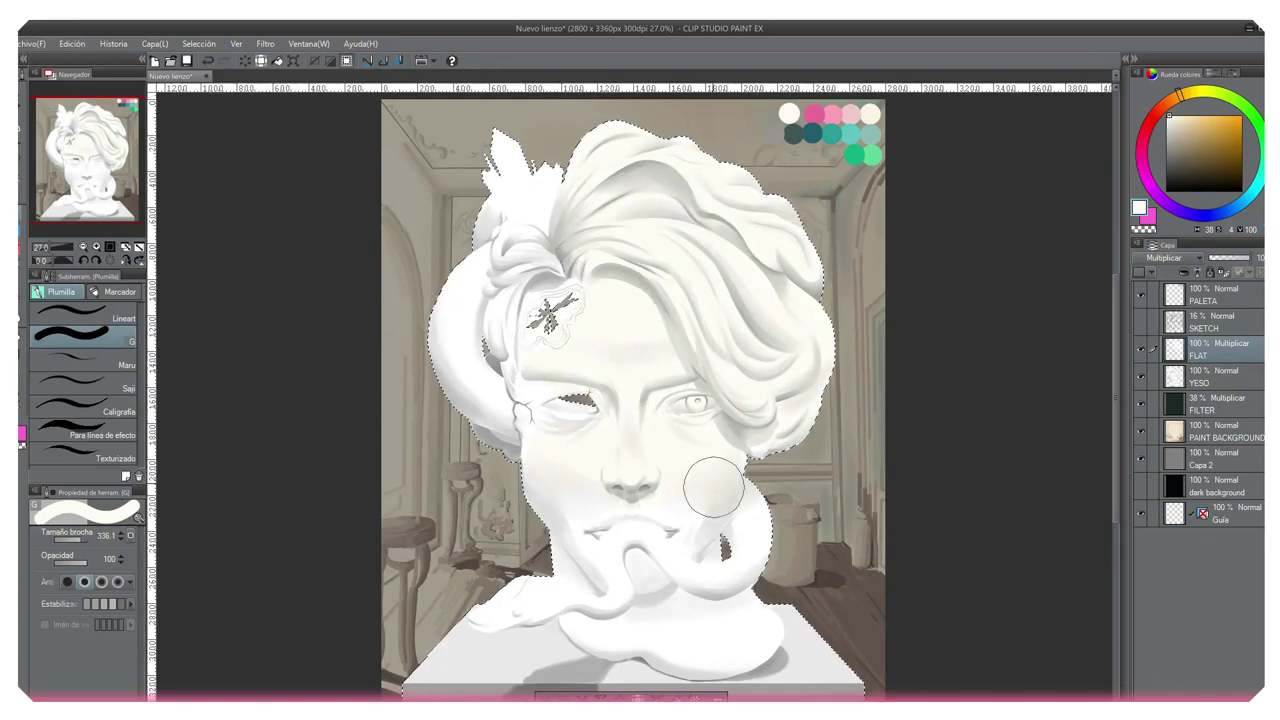
scroll(465, 455, "down", 2)
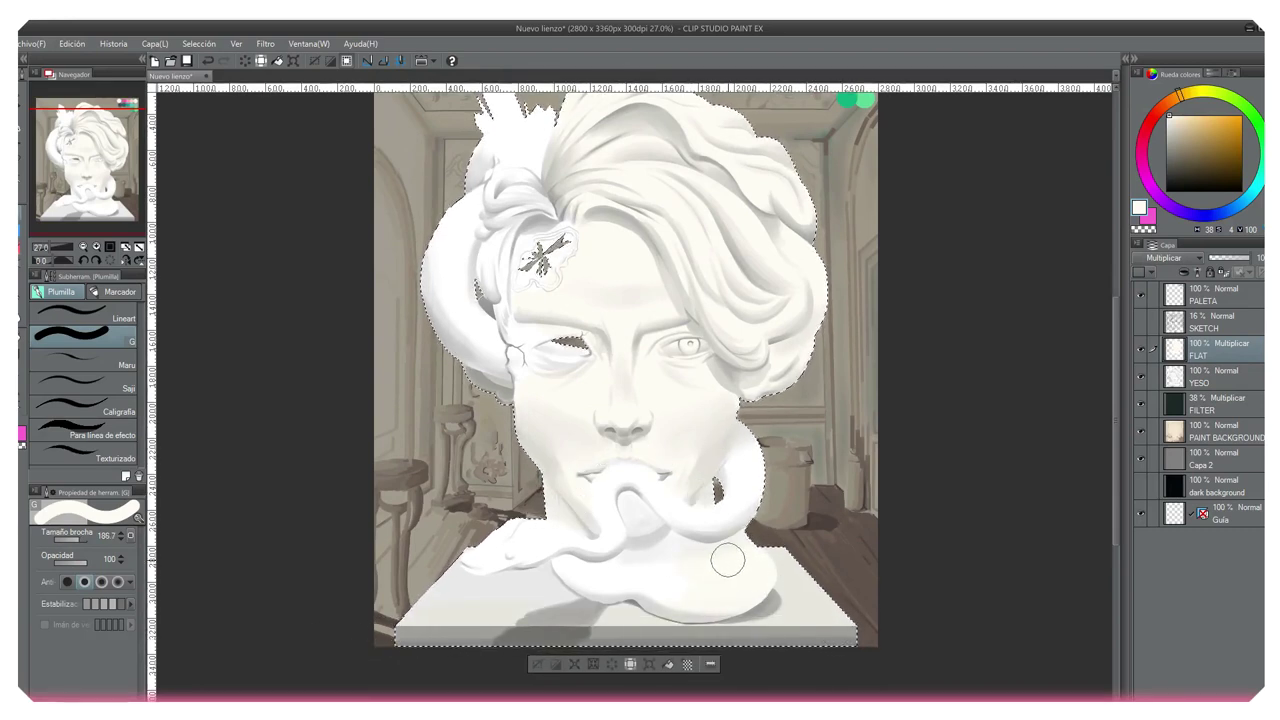
mouse_move(651, 523)
left_mouse_down()
mouse_move(637, 514)
mouse_move(630, 525)
left_mouse_up()
left_click_drag(583, 570, 601, 587)
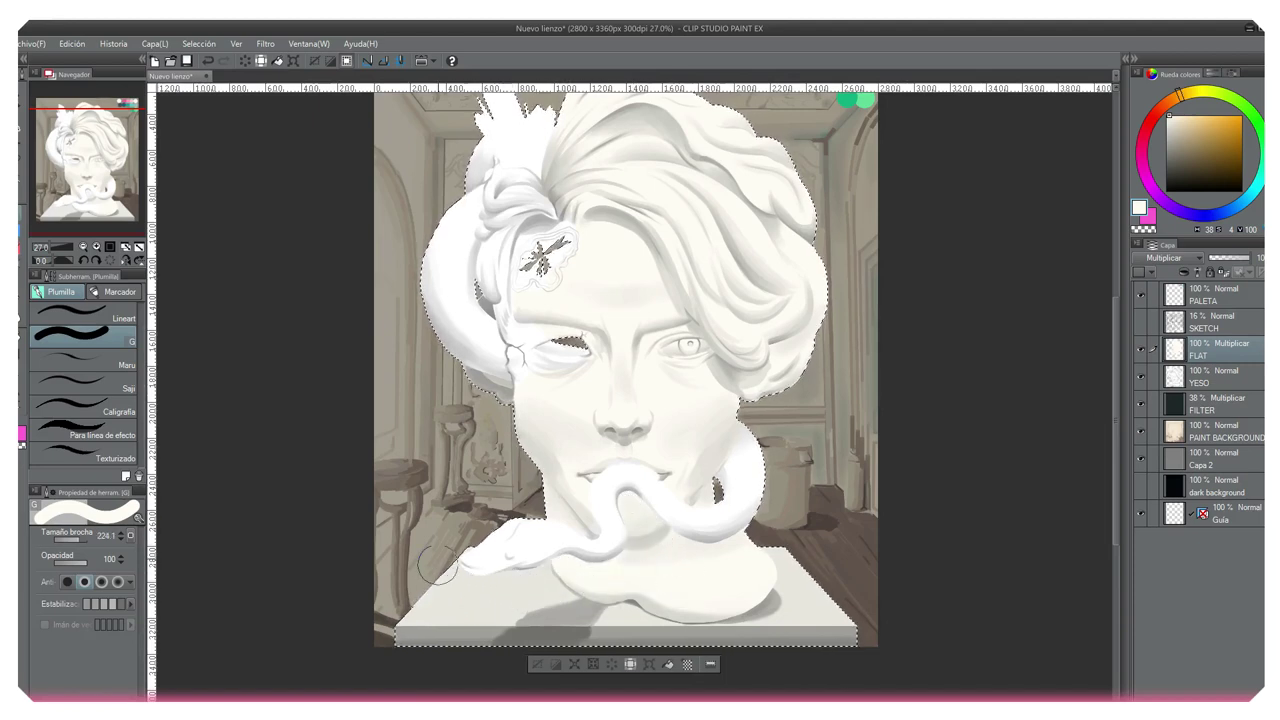
left_click_drag(431, 556, 420, 556)
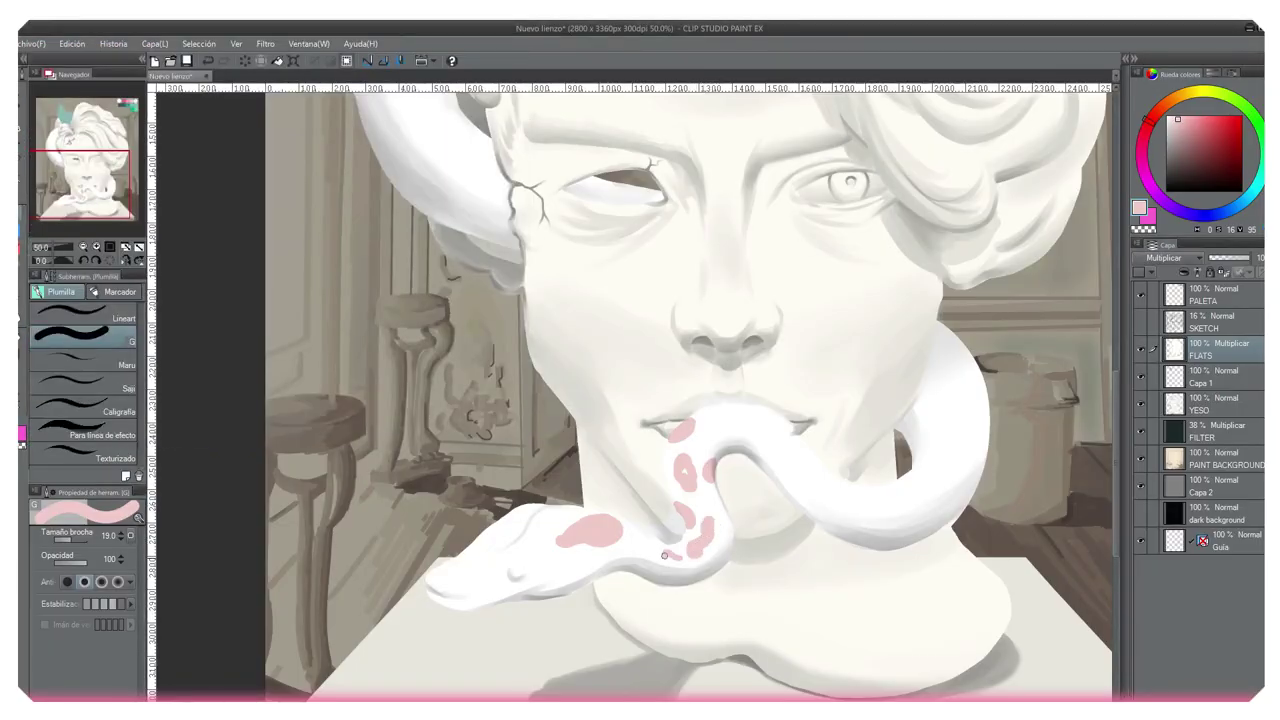
- Erase the centre of the pink spot in front of the mouth and add further pink spots along the snake's arch
key("e")
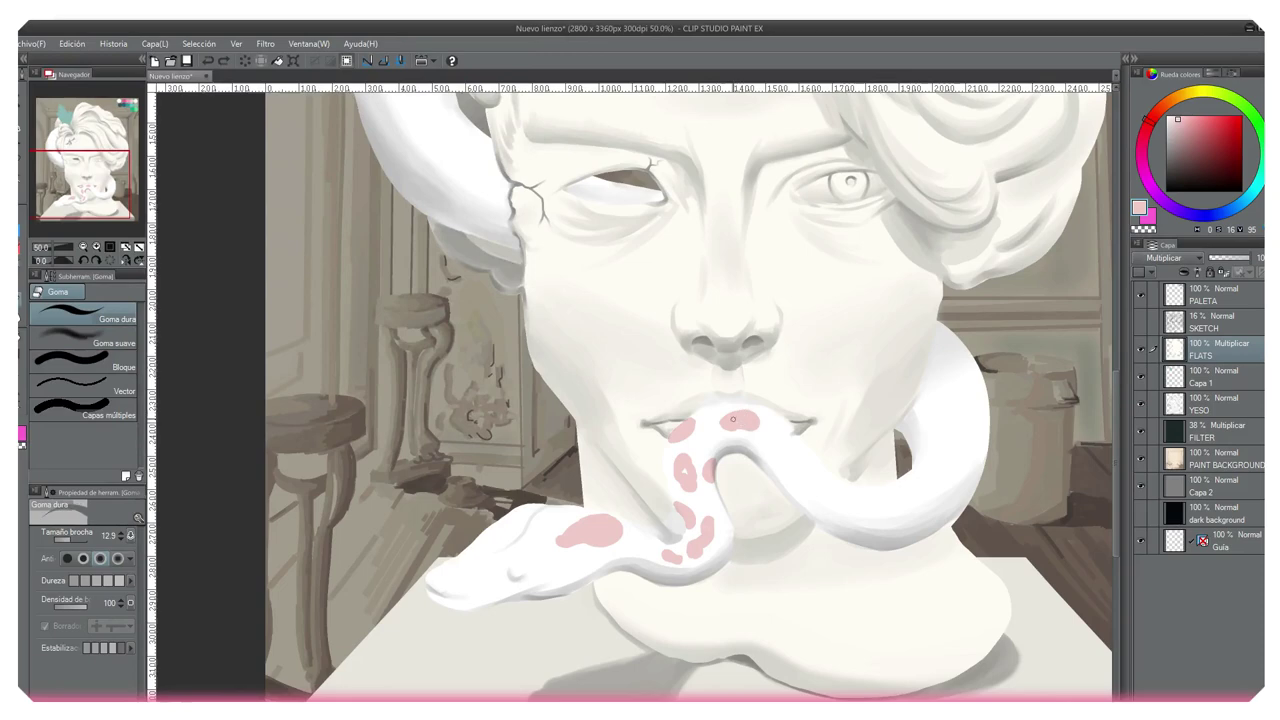
key("p")
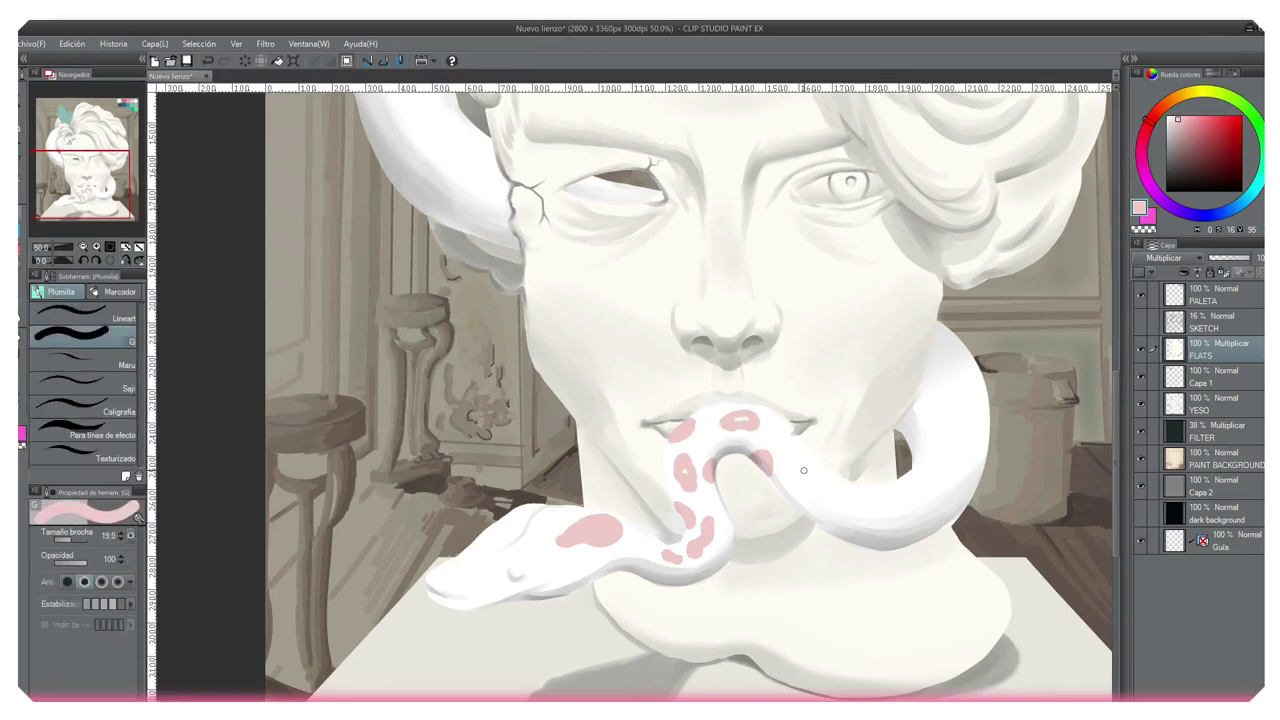
- Set the FILTER layer's blend mode to Oscurecer lineal with 46% opacity
left_click(1210, 431)
left_click(1165, 258)
left_click(1176, 300)
scroll(1176, 262, "down", 1)
scroll(1176, 262, "down", 1)
- Create a selection from the YESO layer and paint pink spots along the edges of the snake's head on the FLATS layer
left_click(1165, 258)
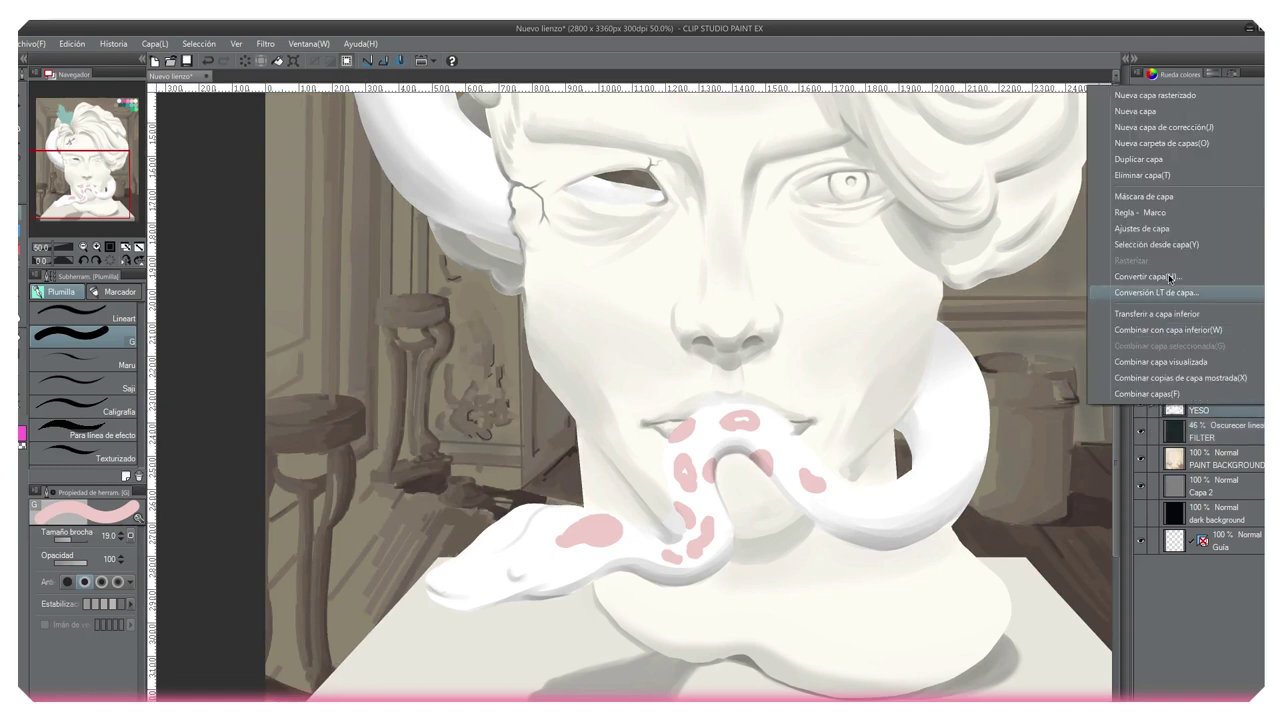
left_click(1174, 349, "ctrl")
mouse_move(522, 510)
left_mouse_down()
mouse_move(530, 546)
mouse_move(510, 544)
left_mouse_up()
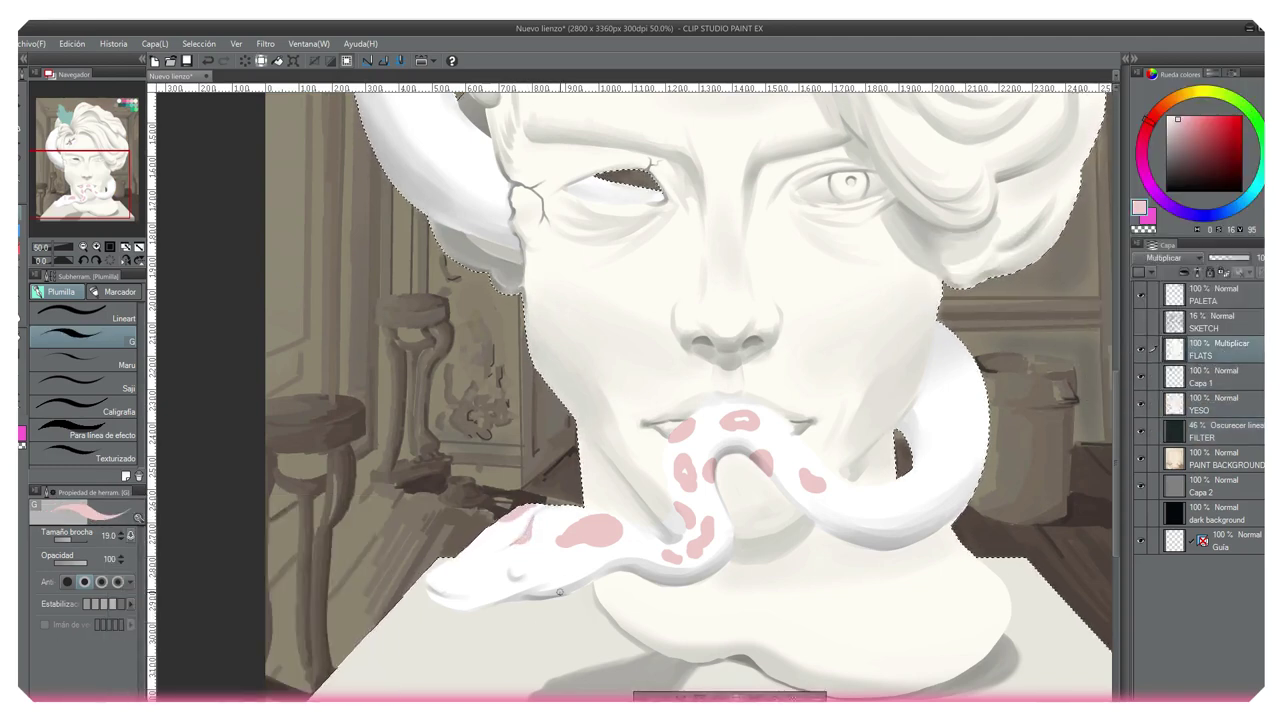
left_click_drag(562, 589, 598, 576)
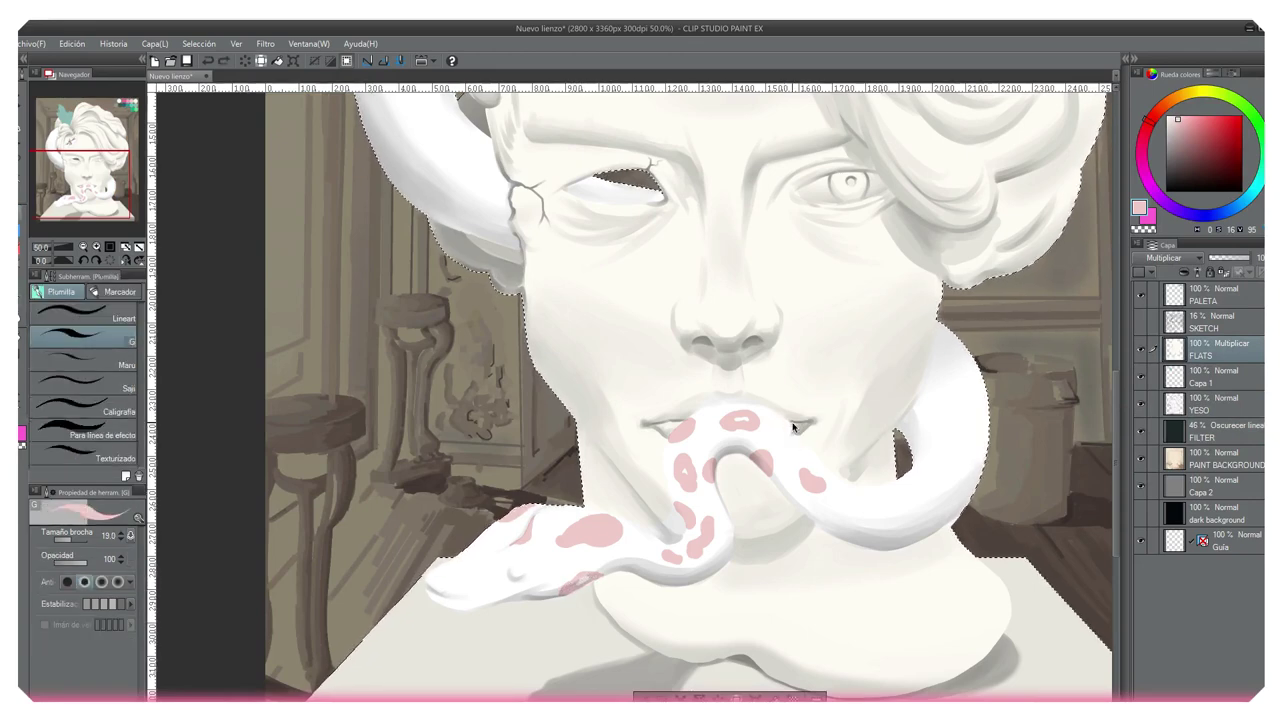
- Touch up the plaster at the mouth corner beside the snake in white on the YESO layer with the Magda's brush
scroll(940, 450, "up", 3)
left_click(616, 391, "alt")
scroll(646, 397, "down", 3)
key("b")
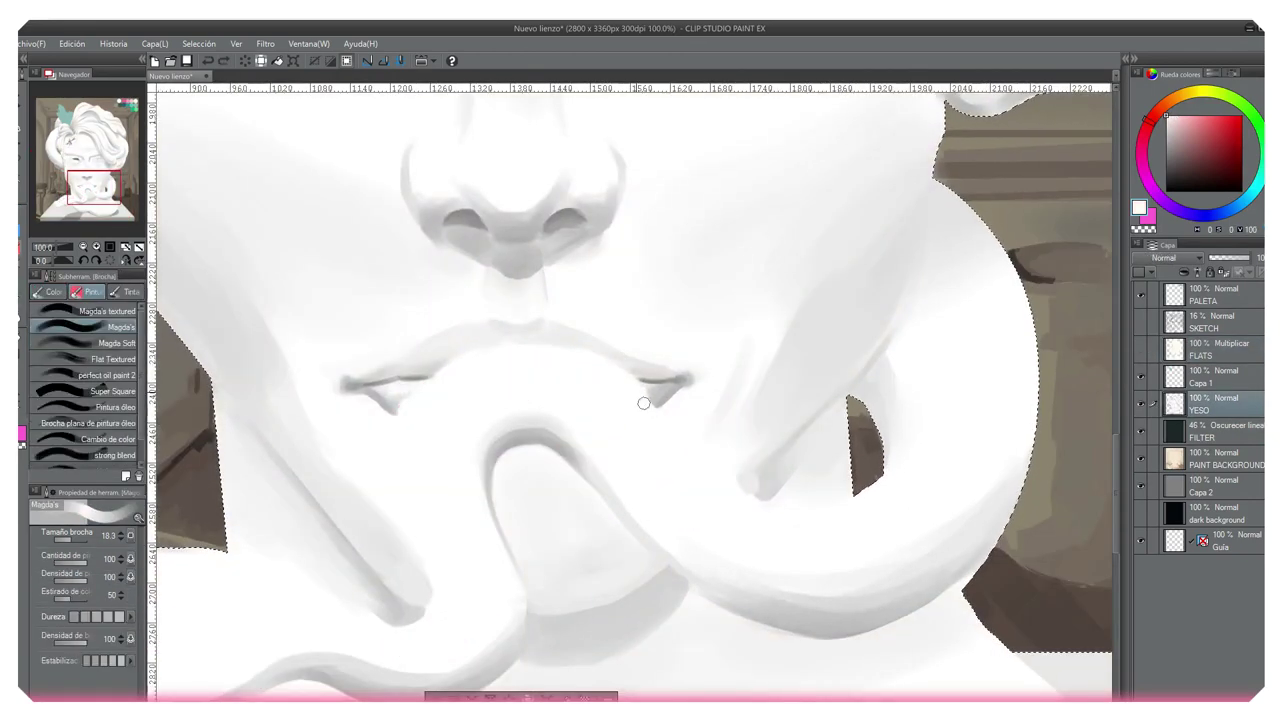
left_click(717, 356, "alt")
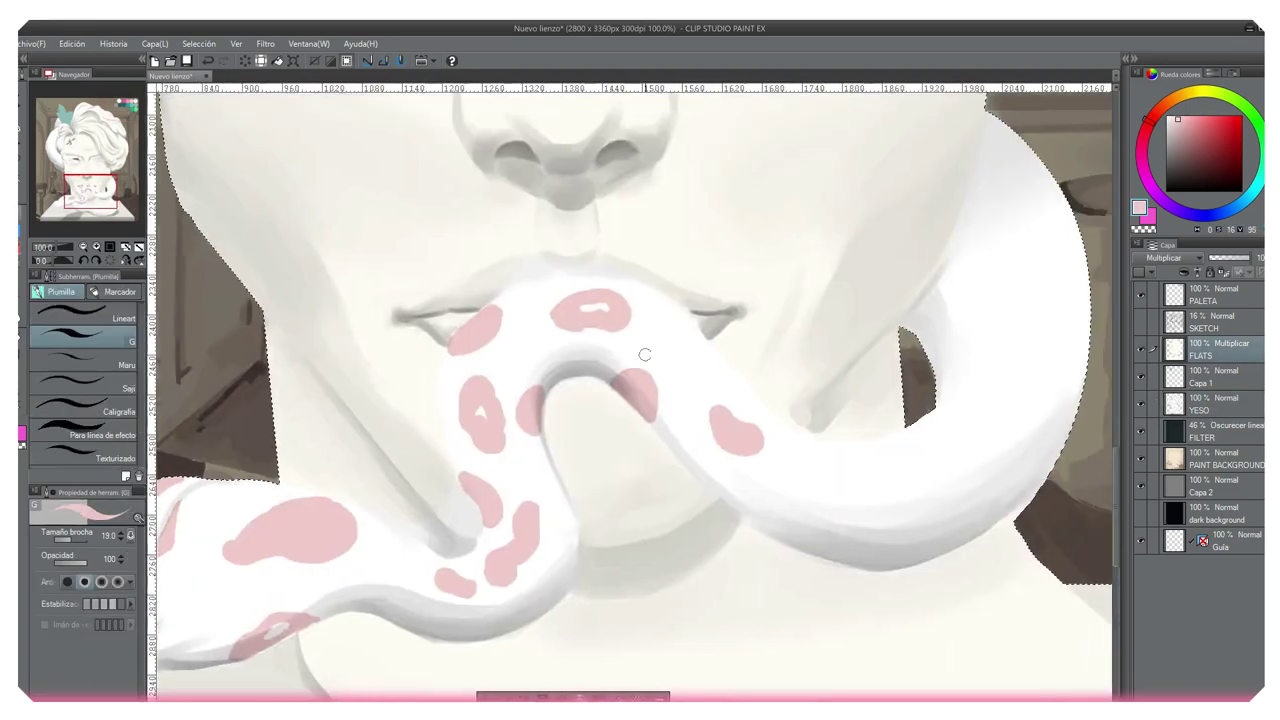
- Paint pink spots on the snake's lower curve with the G pen and erase small hollows in their centres
mouse_move(755, 497)
left_mouse_down()
mouse_move(770, 520)
mouse_move(740, 527)
mouse_move(720, 494)
left_mouse_up()
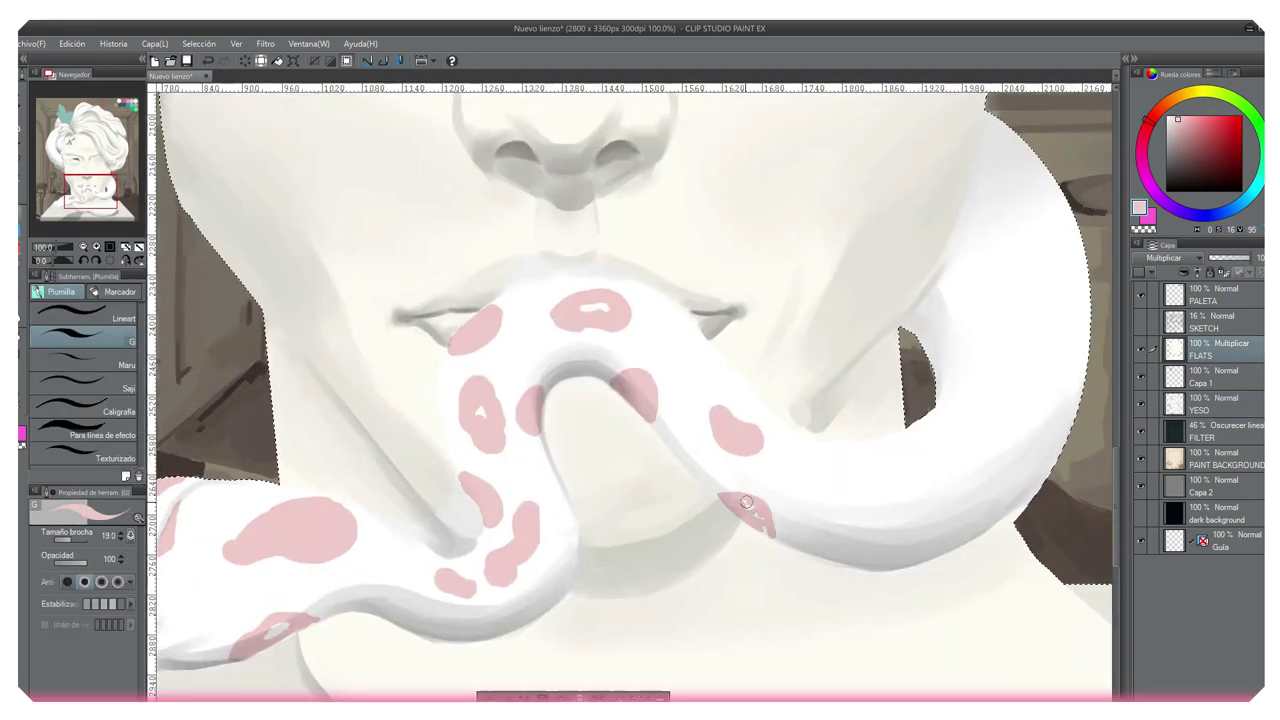
mouse_move(791, 545)
left_mouse_down()
mouse_move(657, 449)
mouse_move(676, 518)
mouse_move(722, 498)
mouse_move(770, 500)
left_mouse_up()
key("e")
mouse_move(682, 497)
left_mouse_down()
mouse_move(770, 492)
mouse_move(774, 463)
mouse_move(783, 508)
left_mouse_up()
key("p")
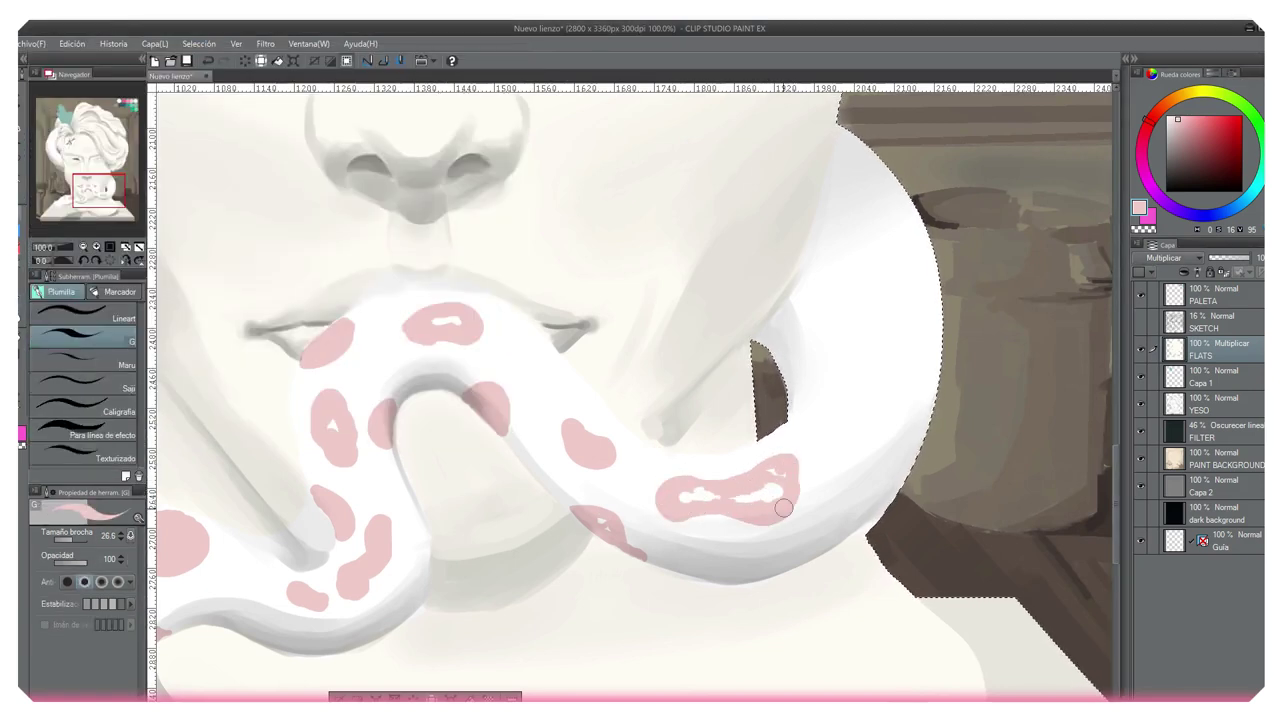
- Add a pink spot on the outer edge of the snake's coil and hollow it out with the hard eraser
mouse_move(741, 384)
left_mouse_down()
mouse_move(820, 400)
mouse_move(700, 351)
left_mouse_up()
mouse_move(846, 432)
left_mouse_down()
mouse_move(762, 520)
mouse_move(832, 464)
mouse_move(810, 454)
mouse_move(840, 447)
mouse_move(761, 520)
mouse_move(824, 464)
left_mouse_up()
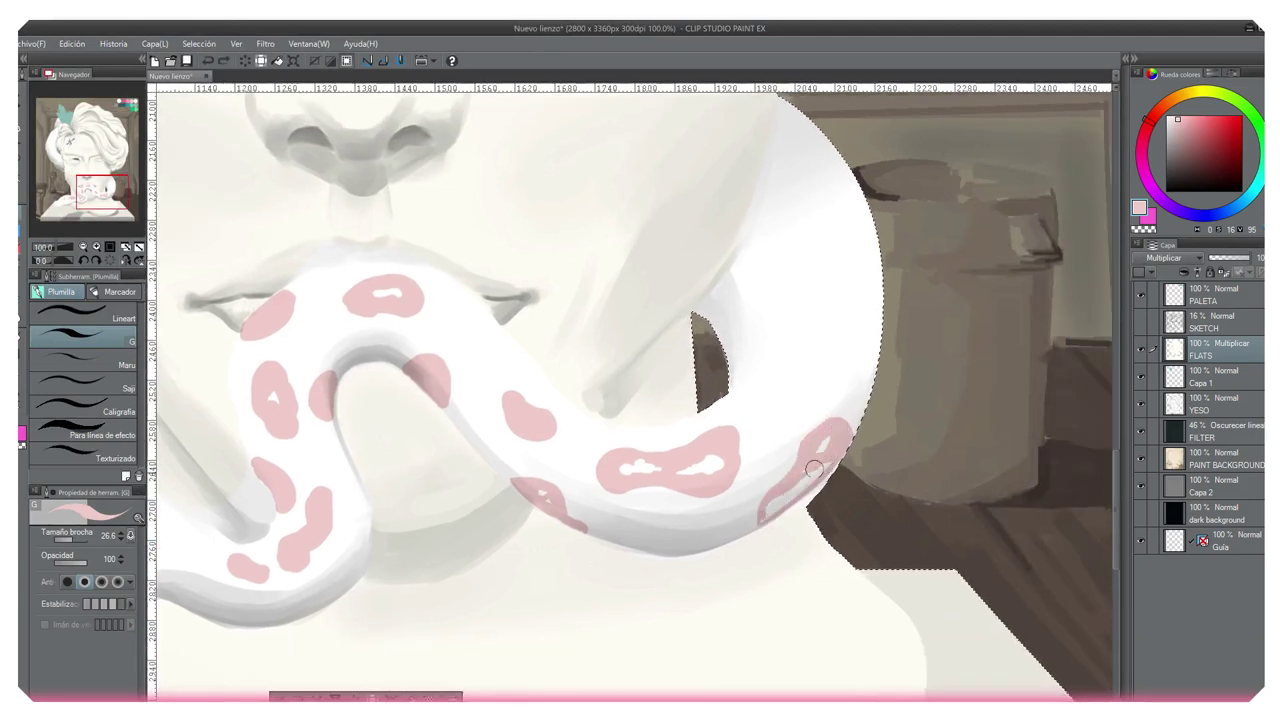
key("e")
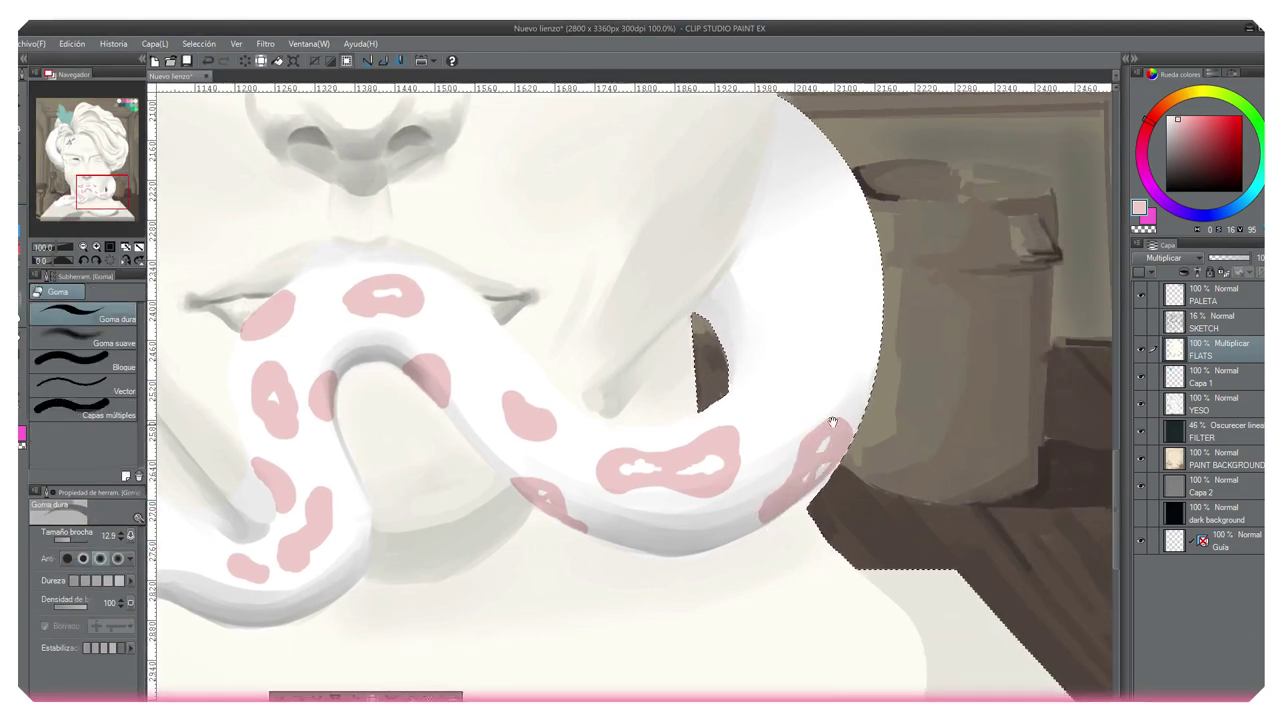
- Paint dark green around the star-shaped opening in the forehead and fill the opening itself with near-black
scroll(716, 394, "down", 5)
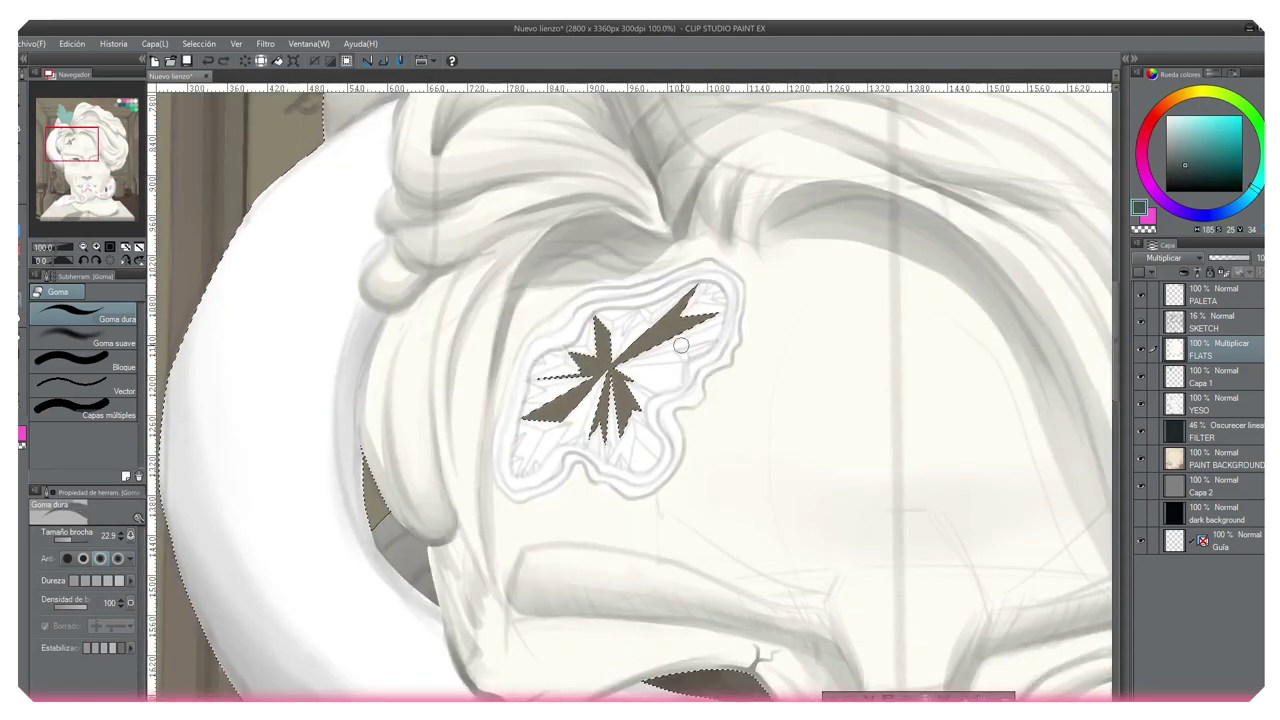
key("p")
mouse_move(650, 348)
left_mouse_down()
mouse_move(565, 443)
mouse_move(517, 472)
mouse_move(529, 393)
mouse_move(554, 353)
mouse_move(615, 310)
mouse_move(685, 287)
mouse_move(715, 322)
mouse_move(681, 373)
mouse_move(651, 388)
mouse_move(653, 454)
mouse_move(558, 439)
mouse_move(529, 448)
mouse_move(593, 428)
mouse_move(611, 439)
mouse_move(537, 380)
mouse_move(667, 309)
mouse_move(703, 308)
mouse_move(628, 385)
left_mouse_up()
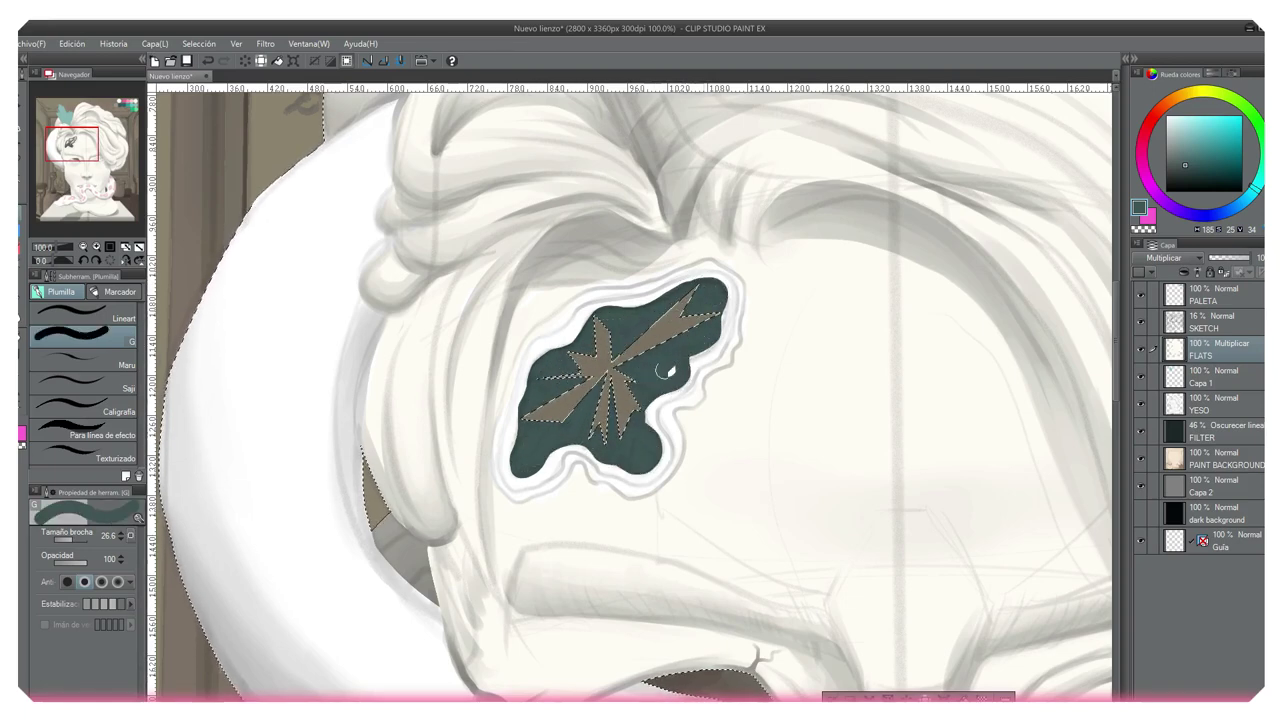
scroll(628, 385, "down", 3)
scroll(640, 400, "up", 1)
key("w")
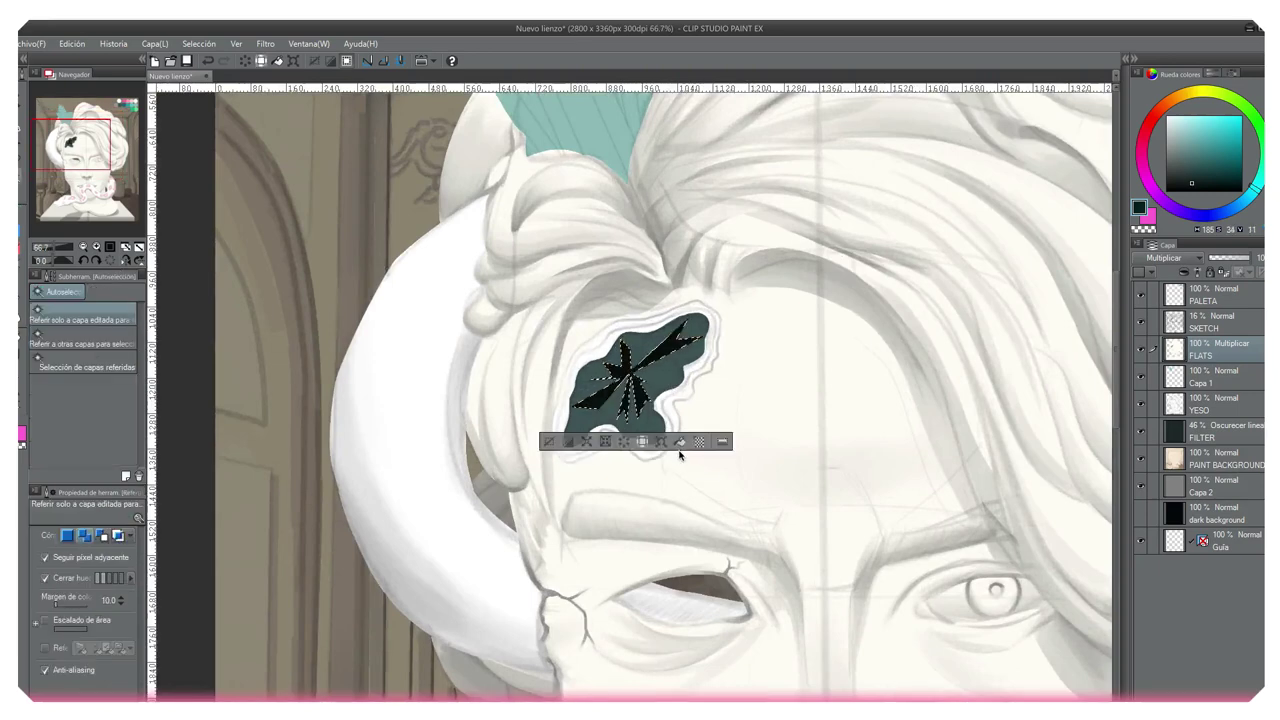
scroll(679, 452, "down", 4)
scroll(560, 410, "up", 3)
left_click(504, 408)
key("Escape")
left_click(522, 408)
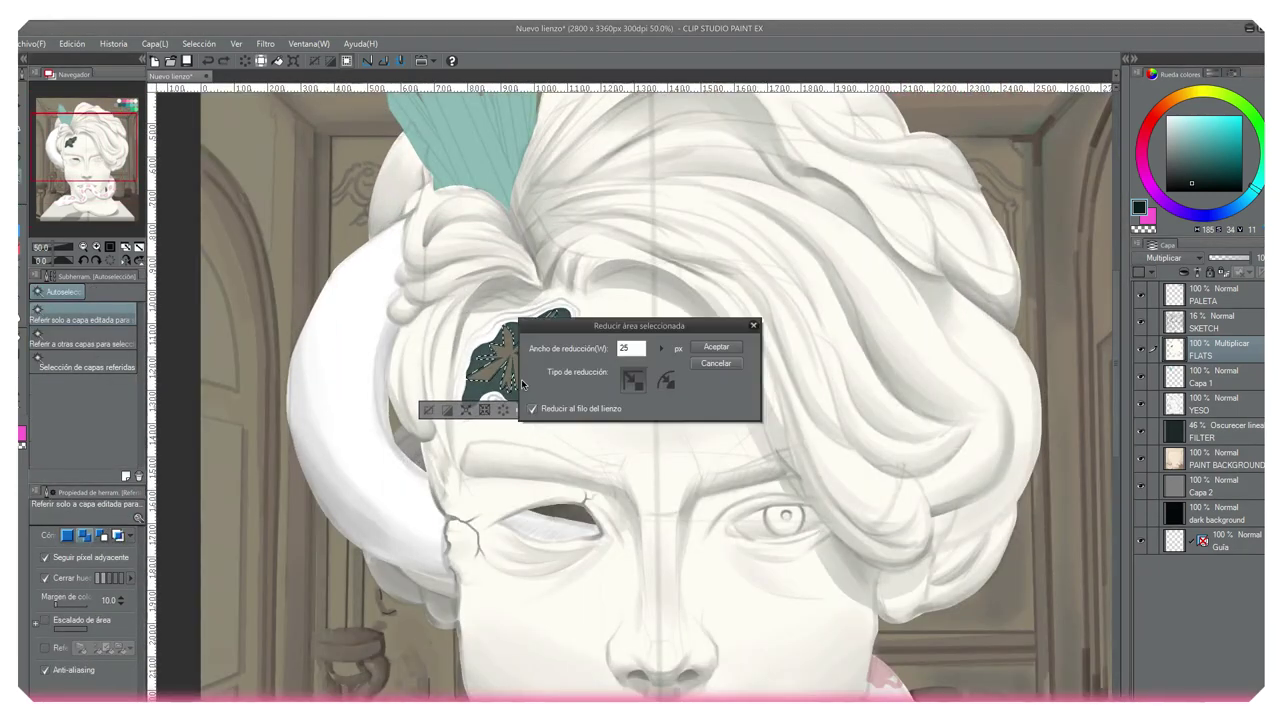
key("Escape")
- Create a selection from the YESO layer and airbrush soft grey shading on the jaw beside the snake's coil with Suave
scroll(674, 403, "down", 2)
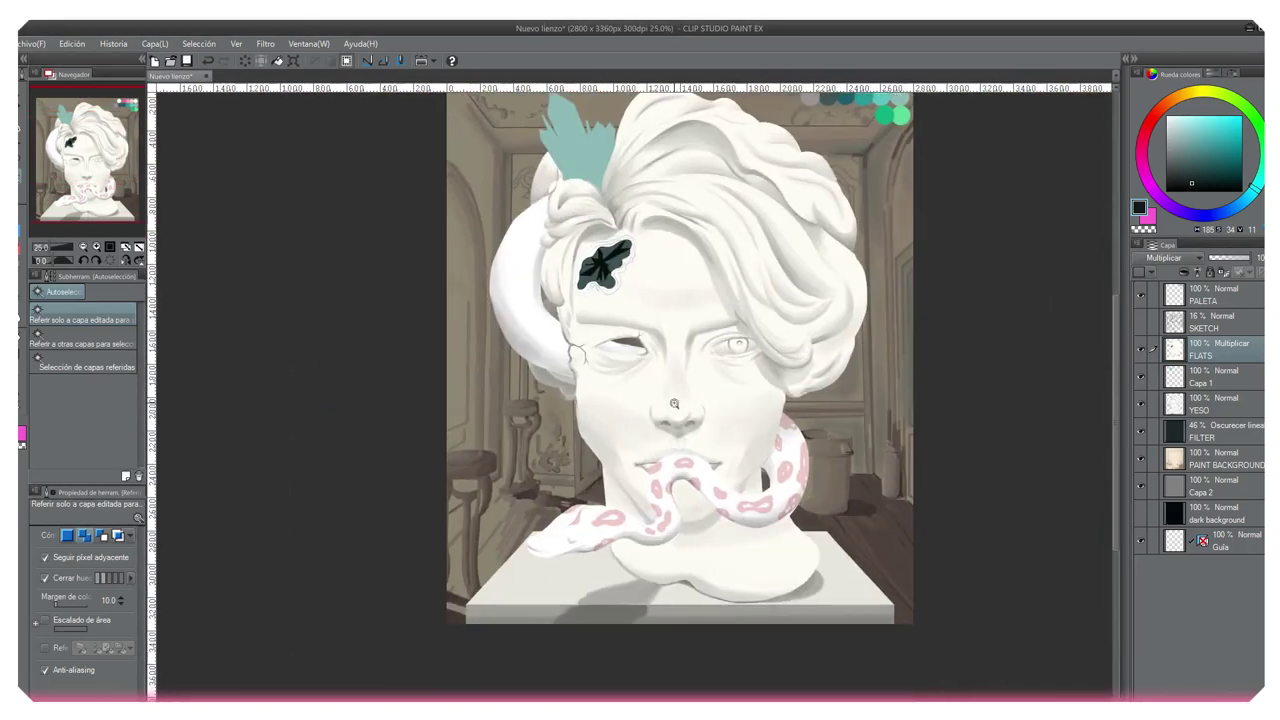
scroll(674, 403, "up", 2)
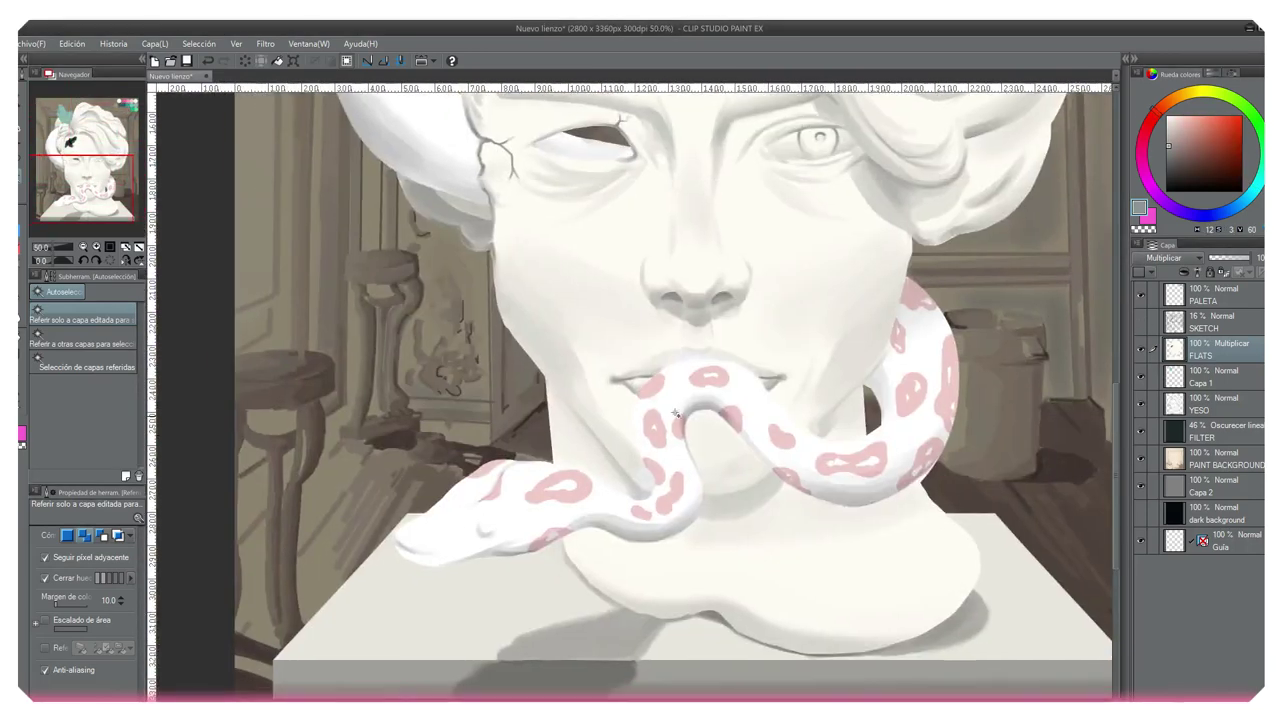
right_click(1200, 404)
left_click(1165, 249)
key("b")
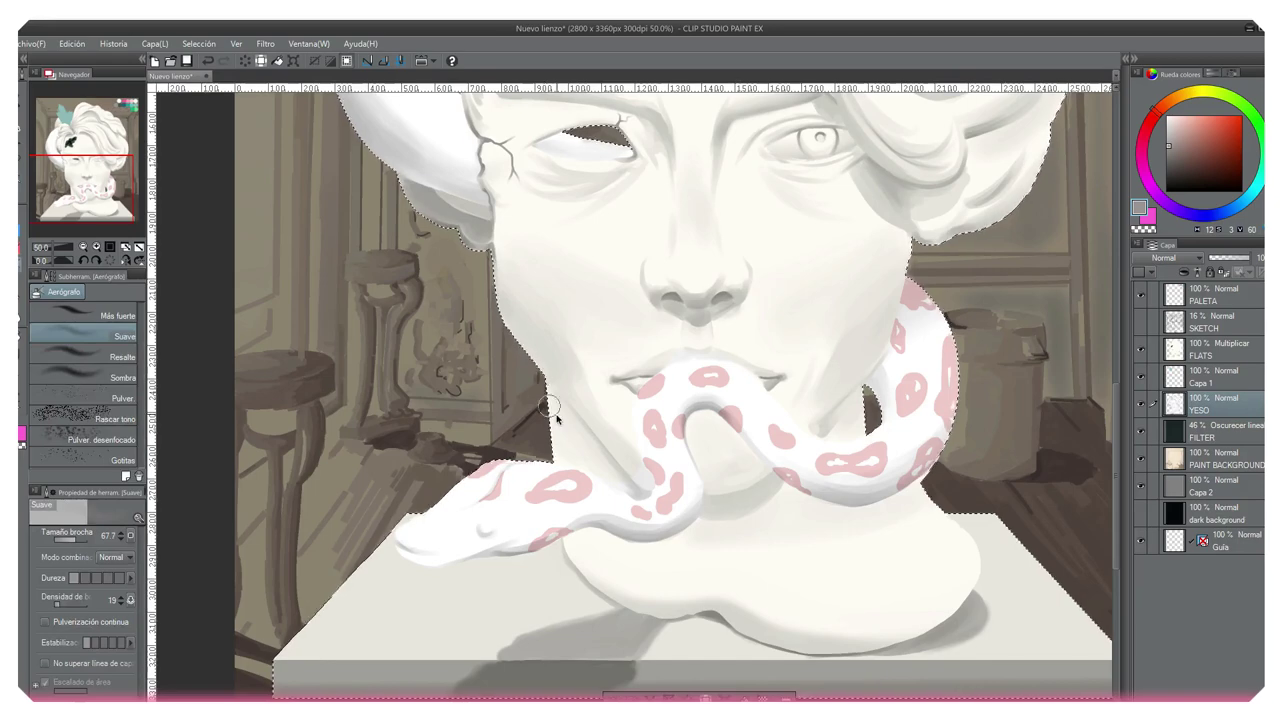
mouse_move(815, 427)
left_mouse_down()
mouse_move(843, 537)
mouse_move(882, 416)
left_mouse_up()
- Airbrush soft shading over the bust's lower neck and base with Suave, using colours sampled from the plaster
scroll(626, 323, "down", 3)
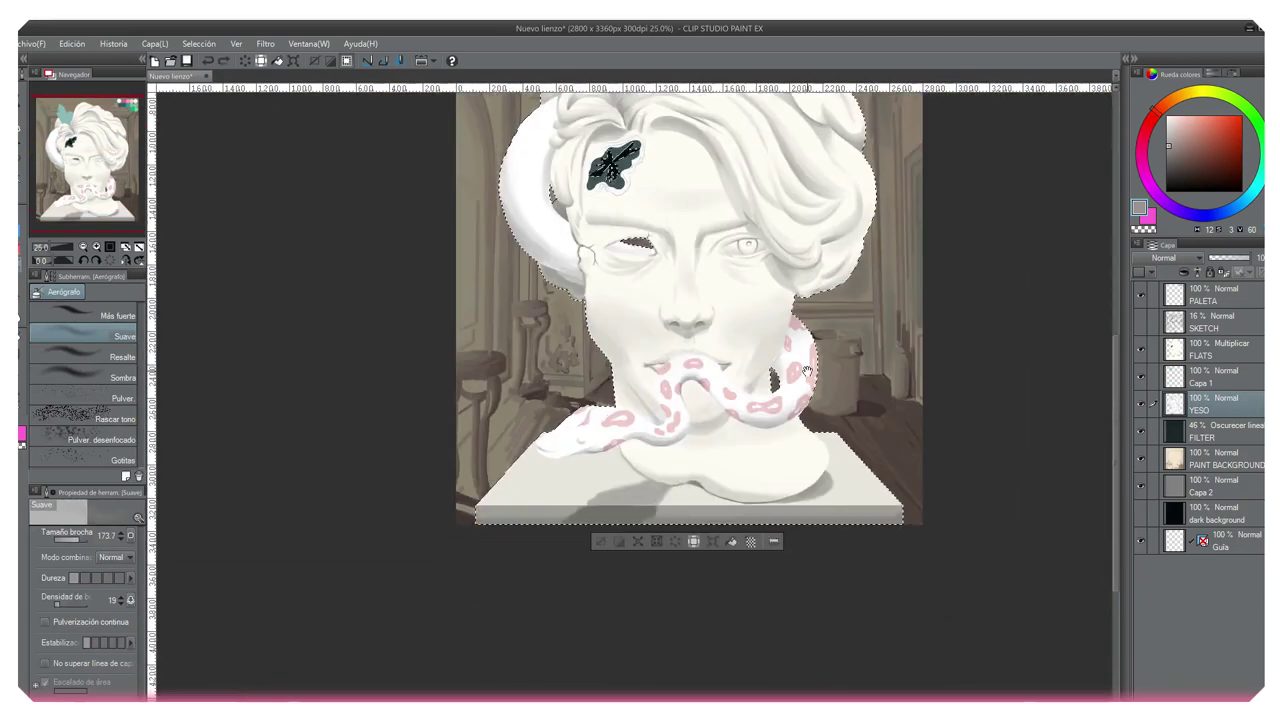
scroll(735, 381, "up", 2)
scroll(735, 381, "up", 1)
left_click(710, 383, "alt")
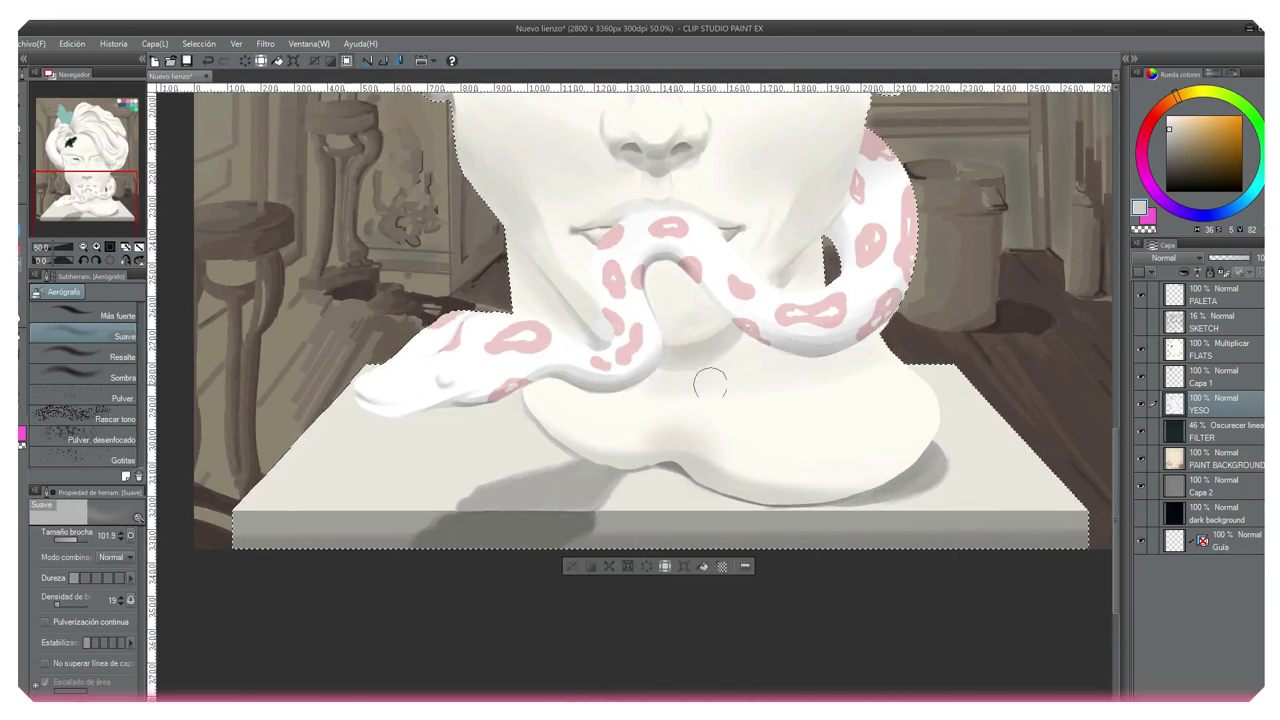
scroll(785, 460, "down", 2)
scroll(604, 446, "up", 2)
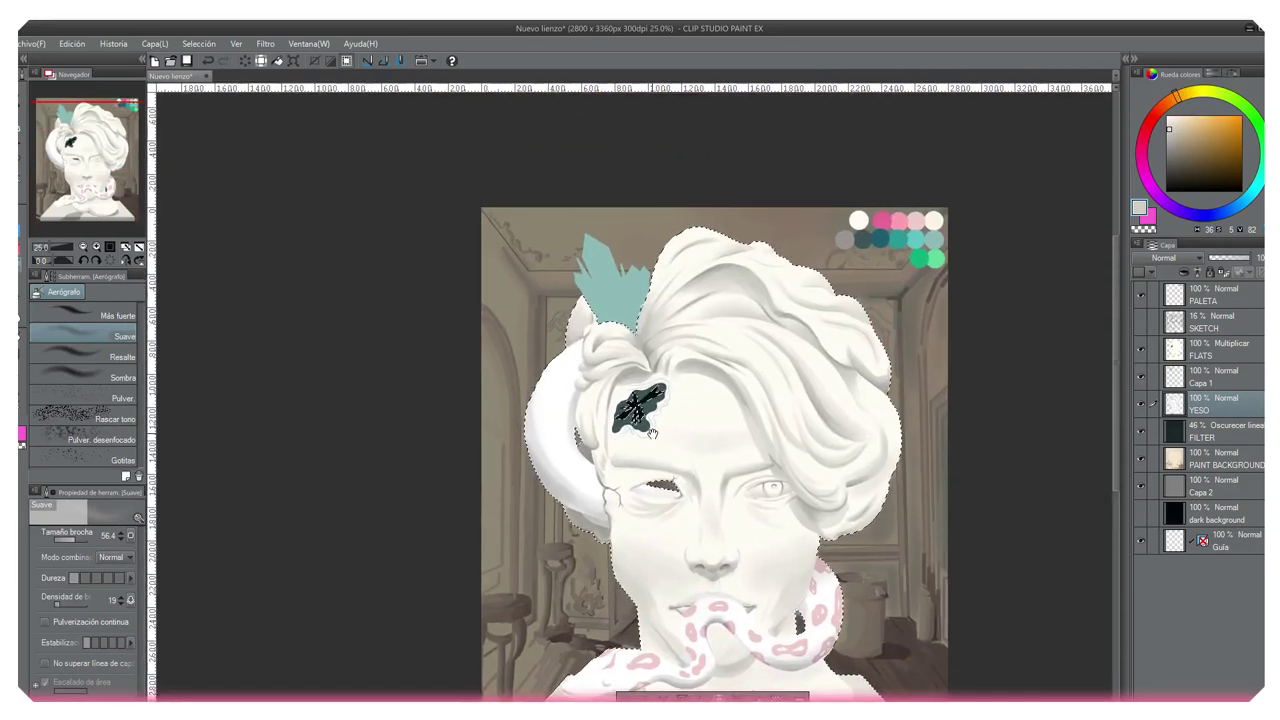
left_click(604, 446, "alt")
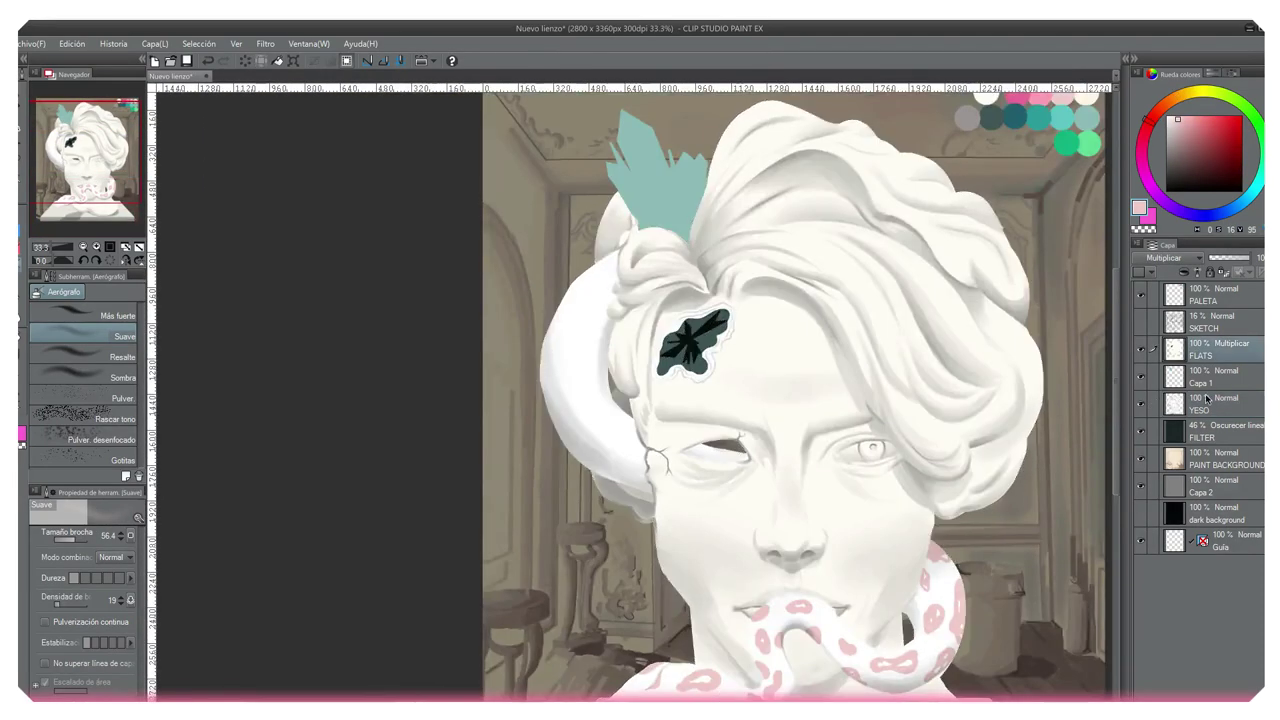
- Select the YESO layer's area, adjust the G pen's size pressure response and paint a pink spot under the snake's lower curve
right_click(1180, 400)
left_click(1180, 643)
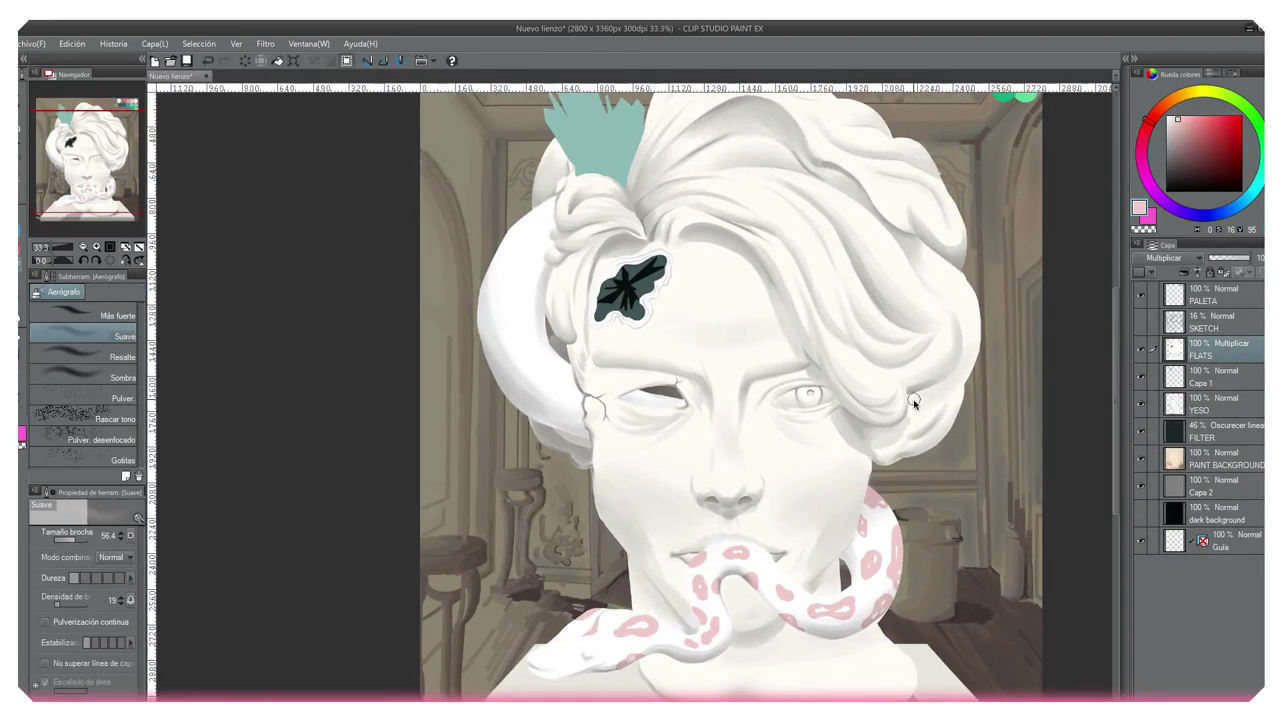
scroll(914, 400, "up", 2)
left_click_drag(88, 150, 110, 200)
key("p")
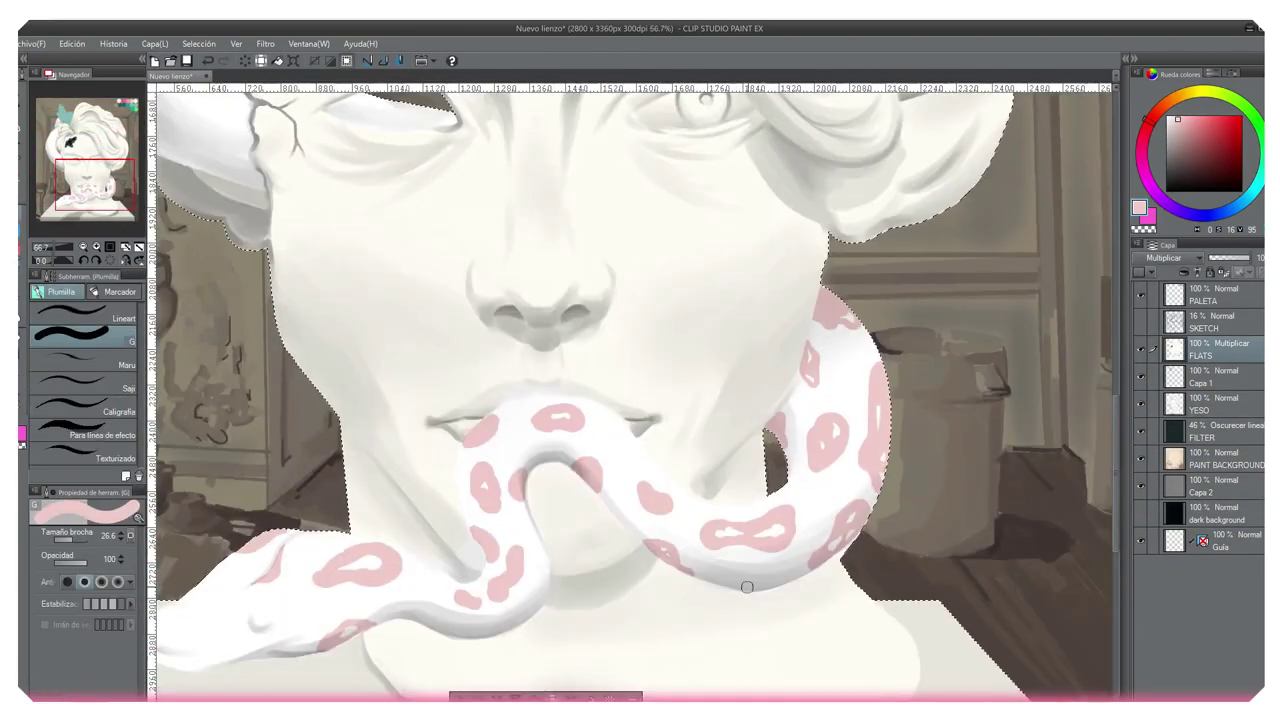
left_click(130, 535)
left_click(160, 510)
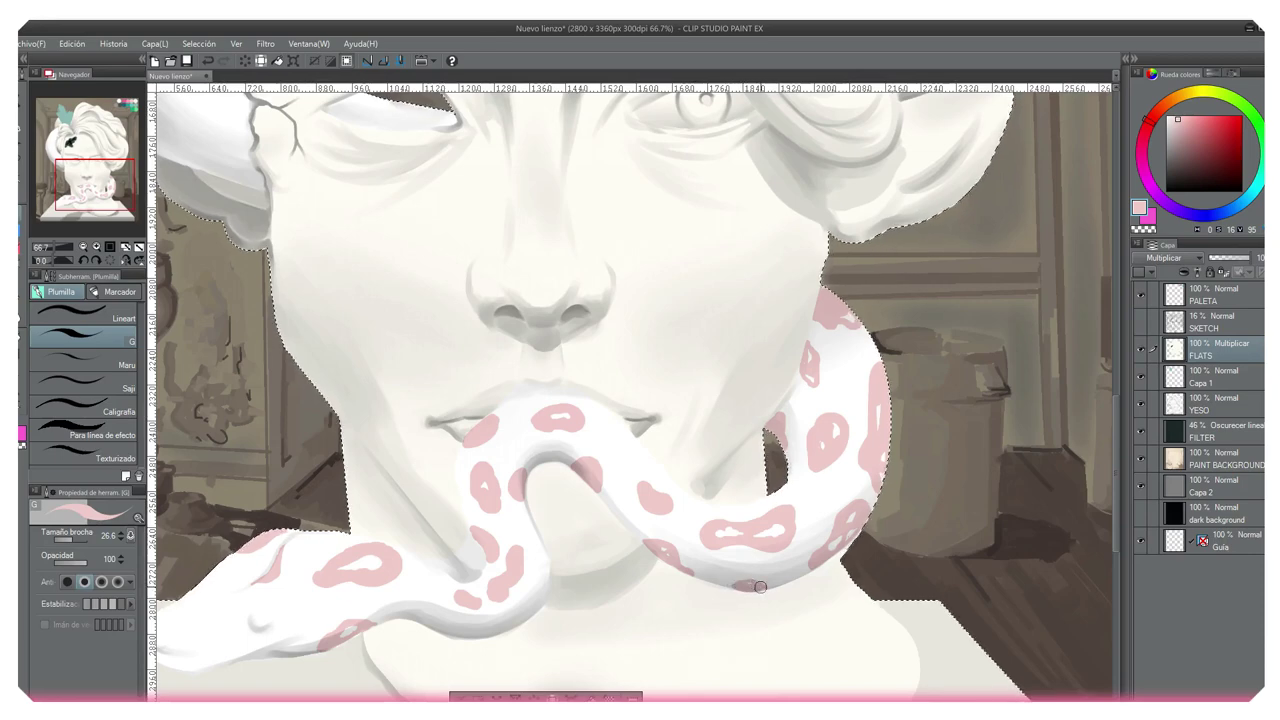
- Adjust the Tampón de copia tool's brush size dynamics and rework the cast shadow on the pedestal's front edge
scroll(590, 395, "down", 3)
left_click_drag(590, 395, 586, 345)
scroll(586, 345, "up", 2)
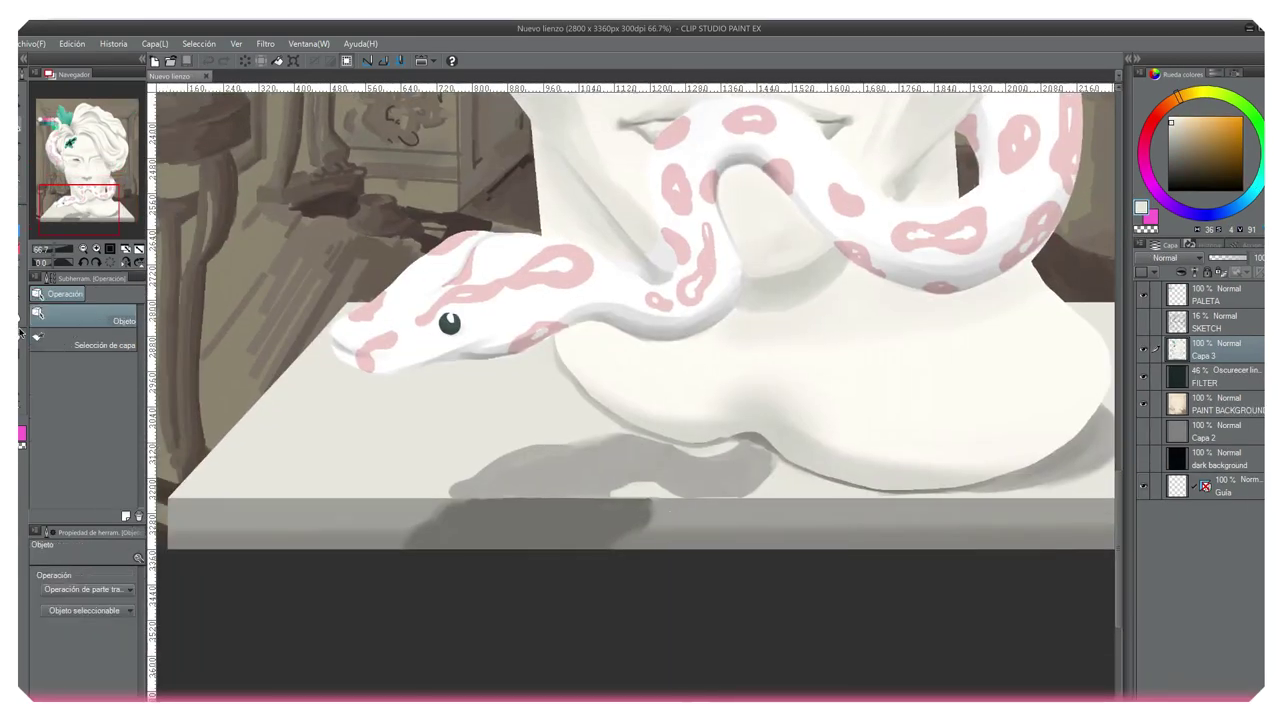
left_click(20, 332)
left_click(130, 616)
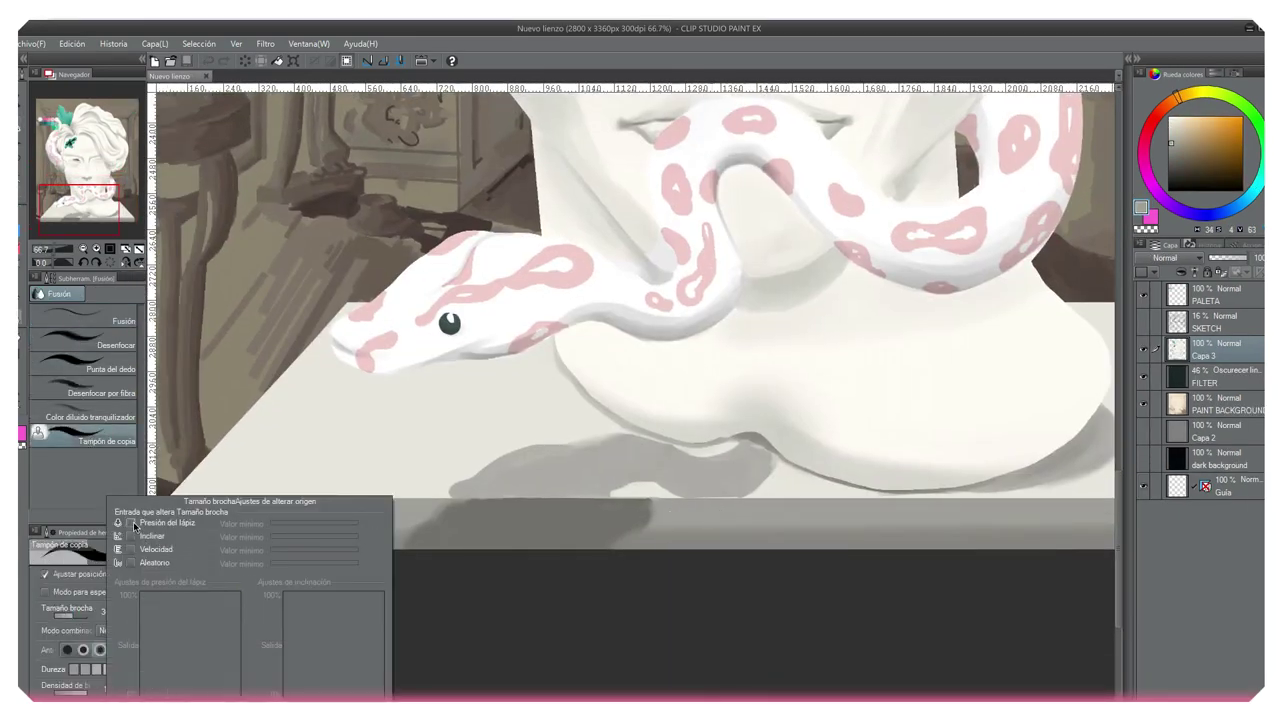
mouse_move(650, 512)
left_mouse_down()
mouse_move(606, 519)
mouse_move(616, 532)
mouse_move(558, 553)
left_mouse_up()
left_click_drag(619, 506, 359, 593)
- Outline the snake's curving cast shadow across the bust's base in sampled grey with a thin Magda's brush
left_click(531, 528, "alt")
key("b")
left_click(545, 541, "alt")
key("bracketleft")
key("bracketleft")
key("bracketright")
mouse_move(548, 462)
left_mouse_down()
mouse_move(621, 393)
mouse_move(664, 405)
mouse_move(840, 382)
mouse_move(790, 428)
left_mouse_up()
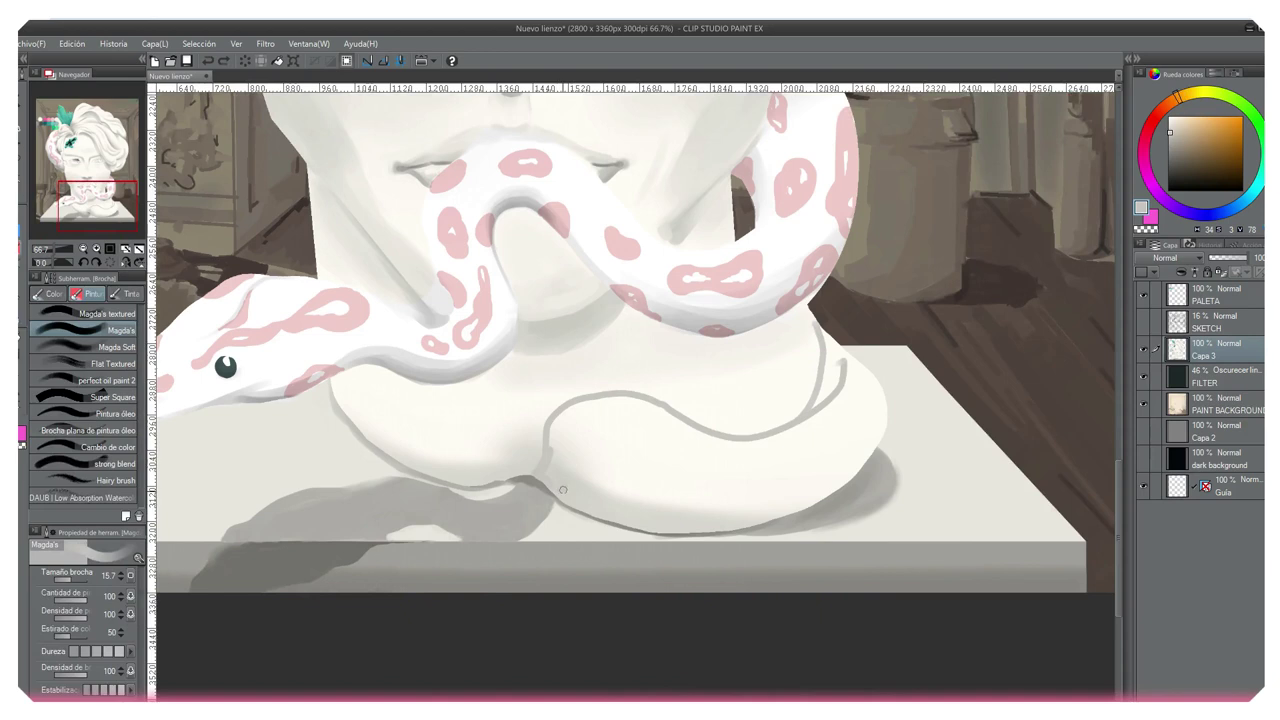
left_click_drag(561, 496, 575, 450)
- Fill the lower sweep of the snake's cast shadow on the bust's base in grey with a larger Magda's brush
key("bracketright")
key("bracketright")
key("bracketright")
mouse_move(575, 450)
left_mouse_down()
mouse_move(647, 435)
mouse_move(614, 425)
mouse_move(553, 453)
mouse_move(563, 427)
mouse_move(645, 413)
mouse_move(681, 447)
mouse_move(793, 471)
mouse_move(670, 429)
mouse_move(820, 370)
left_mouse_up()
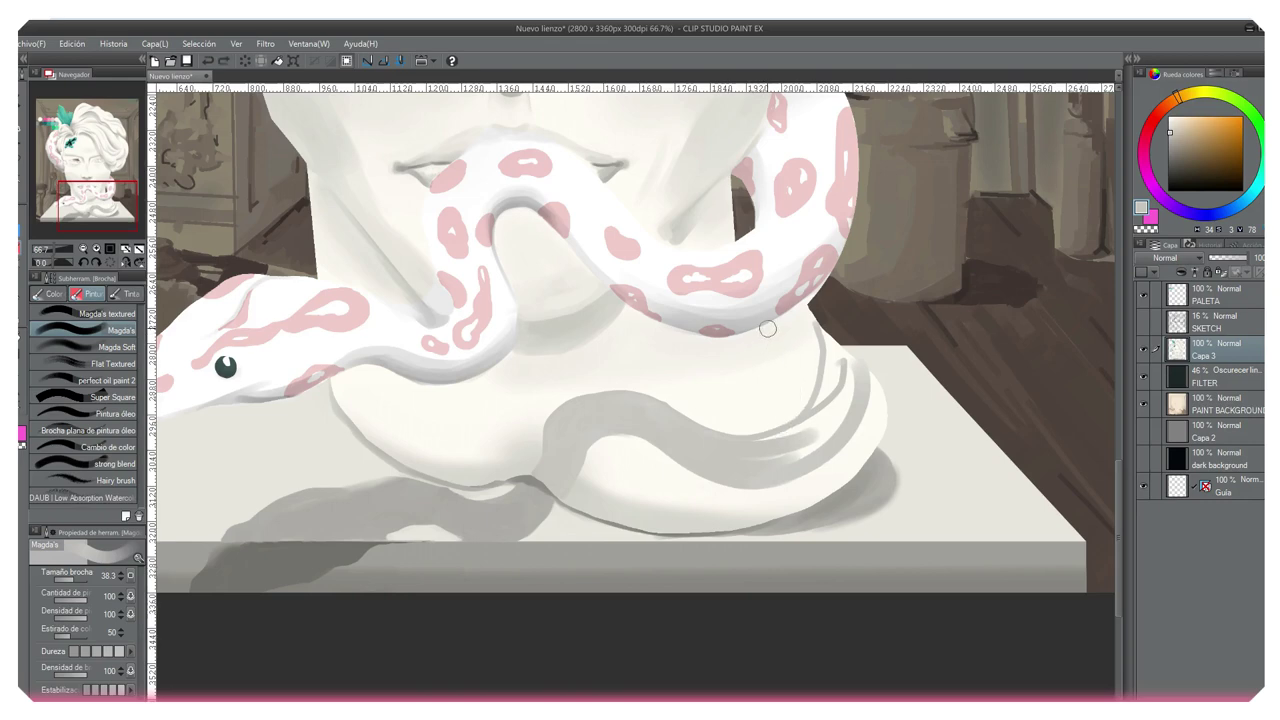
- Fill the cast shadow's upper bend up to the underside of the snake with a smaller brush
key("bracketleft")
key("bracketleft")
key("bracketleft")
key("bracketleft")
left_click_drag(767, 328, 790, 430)
left_click_drag(805, 370, 840, 440)
mouse_move(775, 320)
left_mouse_down()
mouse_move(803, 308)
mouse_move(770, 324)
mouse_move(804, 305)
mouse_move(835, 355)
left_mouse_up()
- Touch up the plaster edge along the dark gap inside the snake's coil with a small off-white Magda's brush
scroll(640, 340, "down", 2)
scroll(640, 340, "up", 3)
key("bracketleft")
key("bracketleft")
left_click_drag(637, 245, 652, 330)
key("bracketright")
left_click_drag(634, 252, 645, 318)
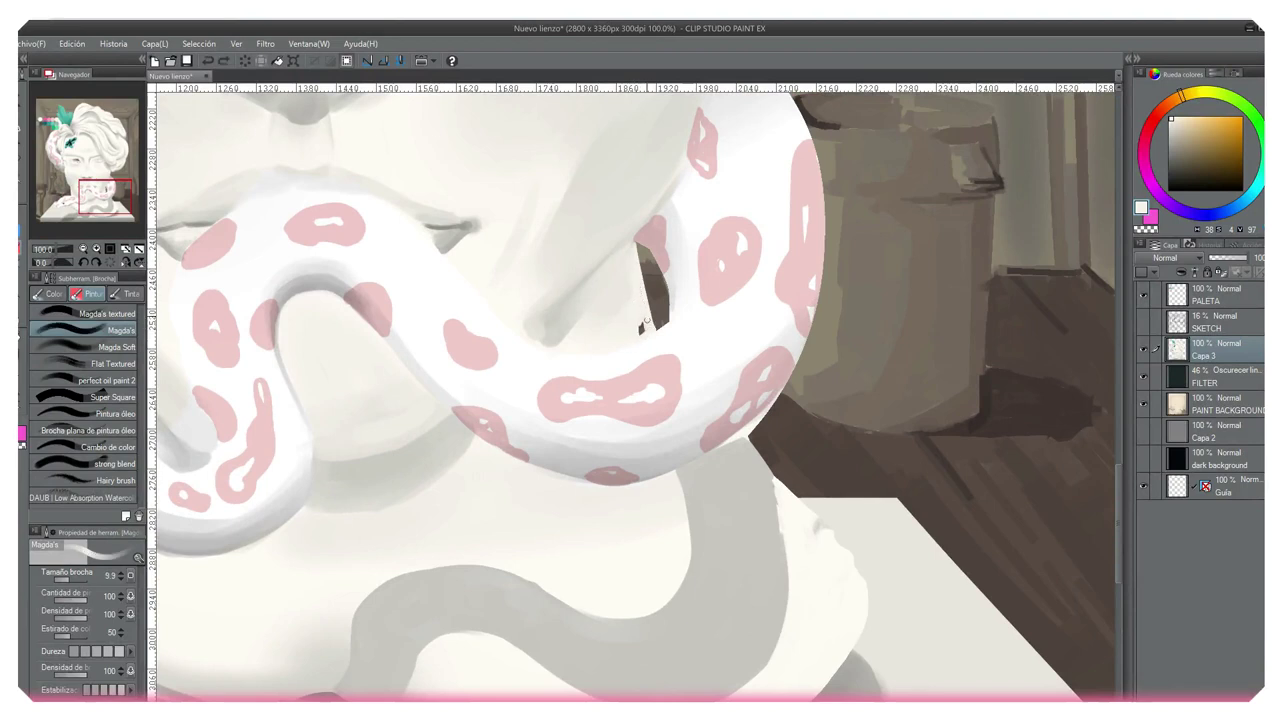
- Clean up the plaster edge beside the dark gap inside the snake's coil with a small Magda's brush
key("bracketright")
left_click_drag(648, 270, 650, 325)
key("bracketright")
key("bracketleft")
key("bracketleft")
key("bracketleft")
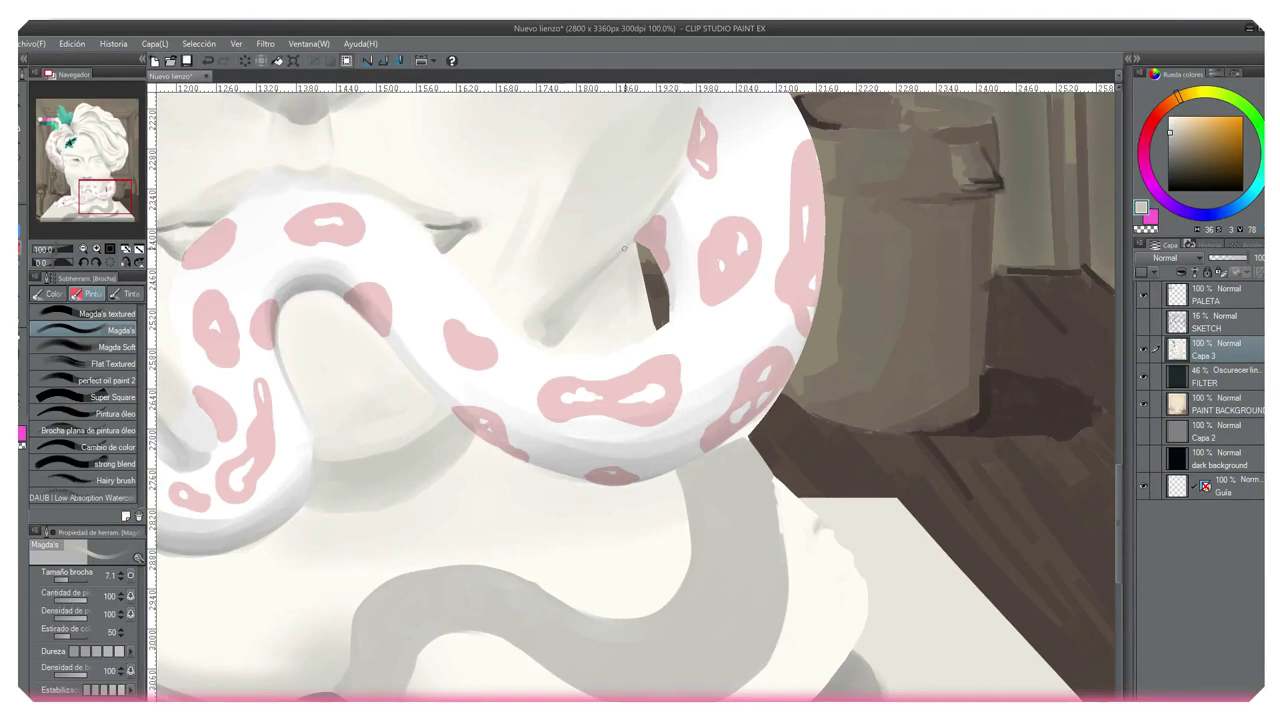
- Blend the grey neck shadow above the snake's body with a larger Magda's brush in sampled grey
key("bracketright")
key("bracketright")
key("bracketright")
key("bracketright")
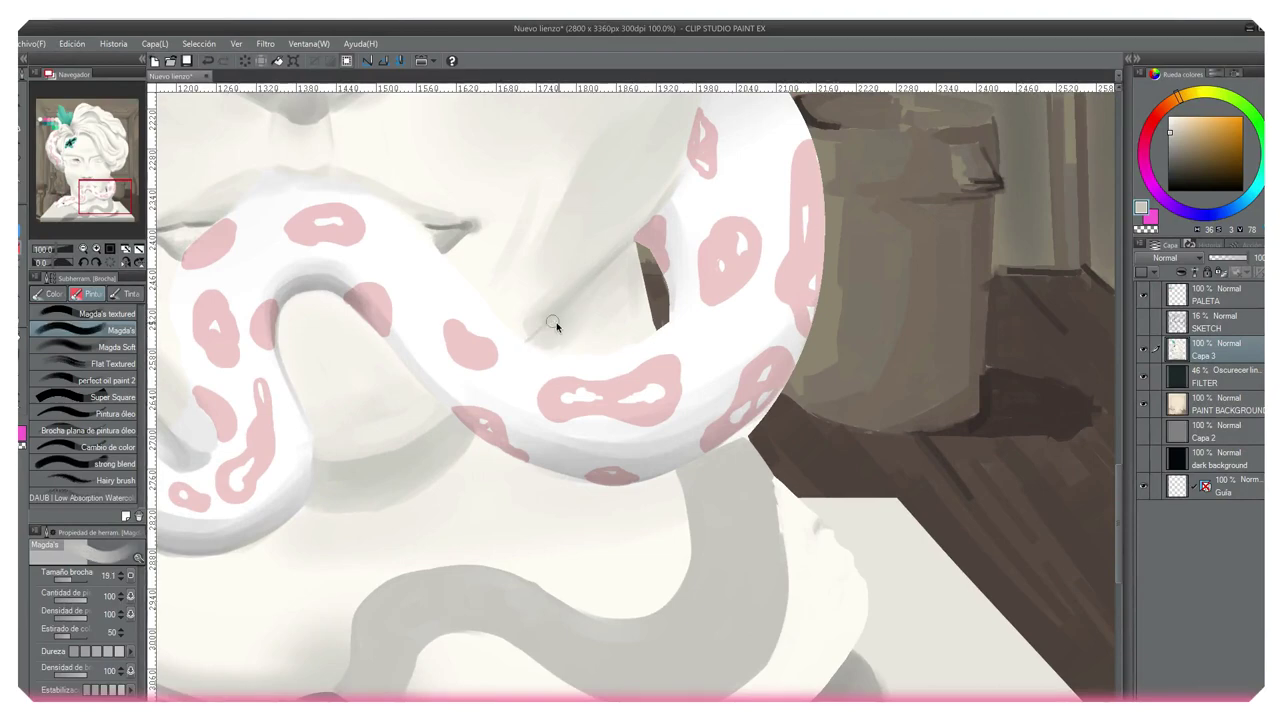
- Refine the snake's cast shadow on the bust's base and soften its edges with the Magda Soft brush
scroll(650, 400, "down", 3)
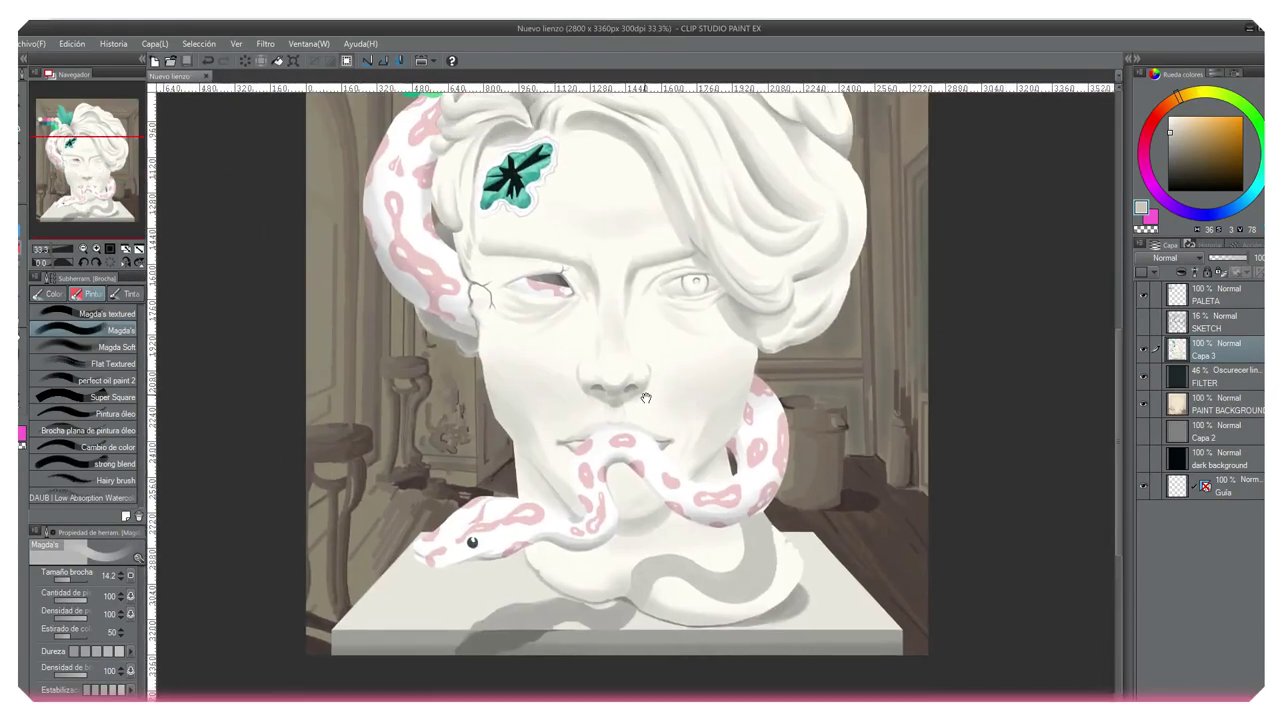
scroll(703, 465, "down", 1)
scroll(766, 606, "up", 3)
left_click_drag(766, 606, 726, 426)
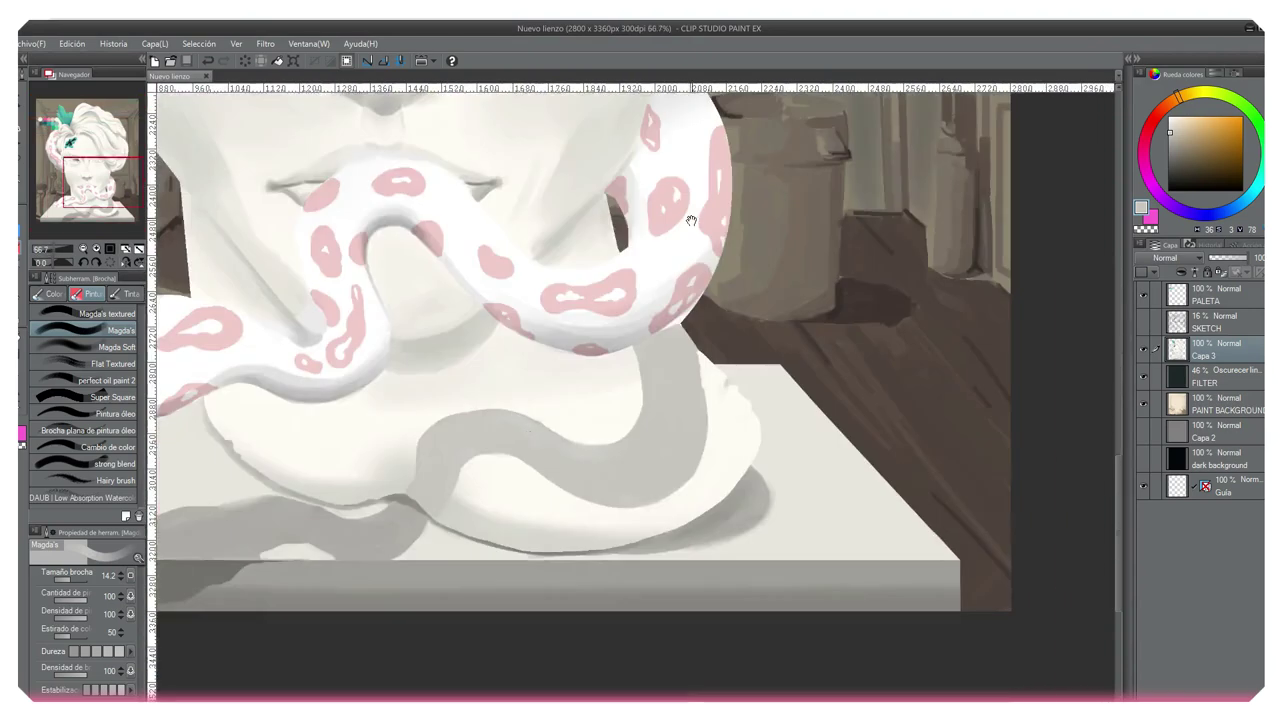
mouse_move(581, 492)
left_mouse_down()
mouse_move(647, 513)
mouse_move(660, 525)
left_mouse_up()
mouse_move(689, 358)
left_mouse_down()
mouse_move(702, 500)
mouse_move(670, 525)
mouse_move(674, 509)
left_mouse_up()
left_click(95, 346)
mouse_move(540, 440)
left_mouse_down()
mouse_move(615, 435)
mouse_move(638, 366)
mouse_move(727, 337)
left_mouse_up()
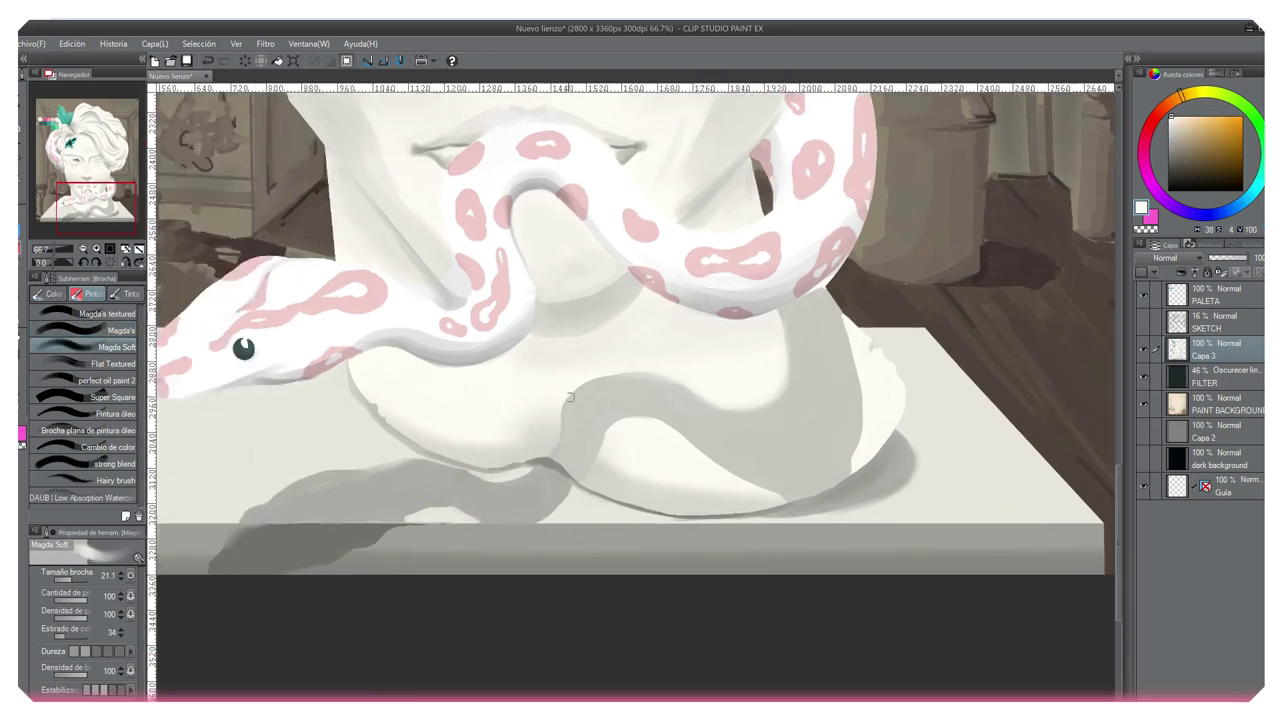
- Paint fine mint highlights on the crystal facets in the forehead crack with a thin Magda's brush
scroll(601, 411, "down", 1)
scroll(601, 411, "up", 3)
left_click_drag(682, 268, 714, 478)
key("bracketleft")
key("bracketleft")
key("bracketright")
left_click_drag(706, 378, 698, 460)
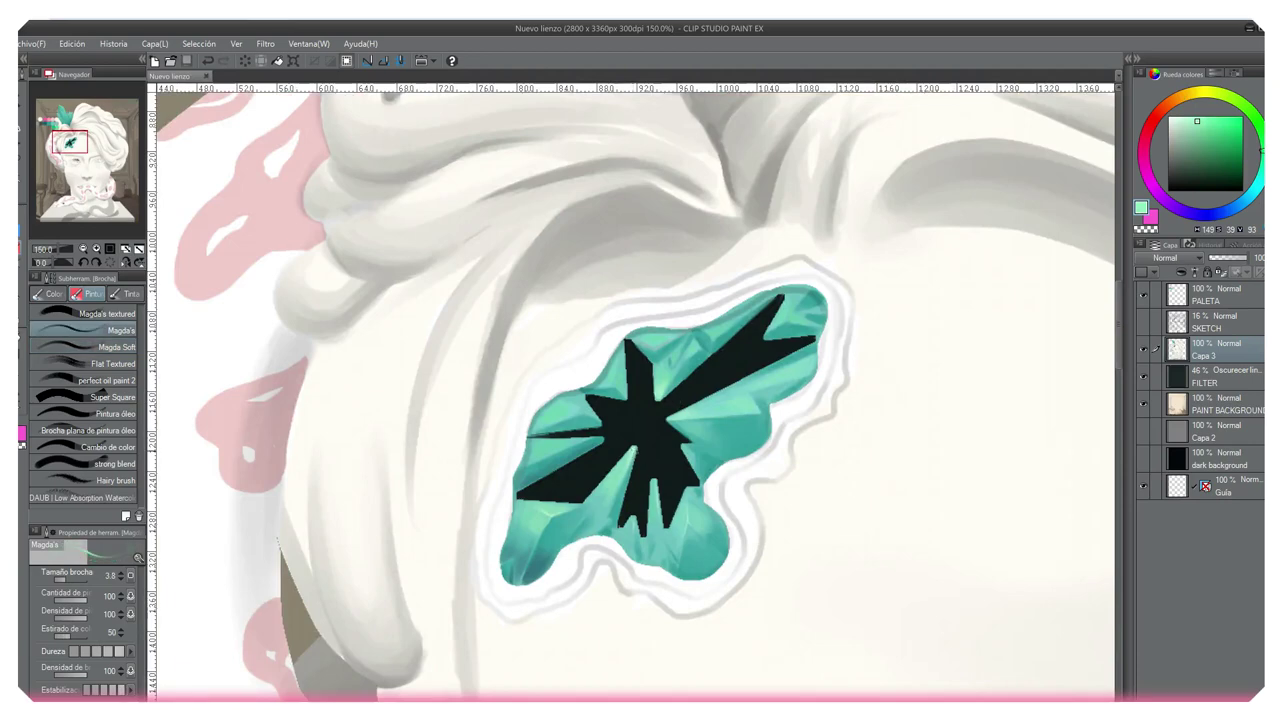
- Add pale mint highlights to the narrow facets below and left of the forehead crystal's black core
left_click_drag(610, 495, 633, 446)
key("bracketright")
key("ctrl+plus")
key("bracketleft")
key("bracketleft")
key("bracketleft")
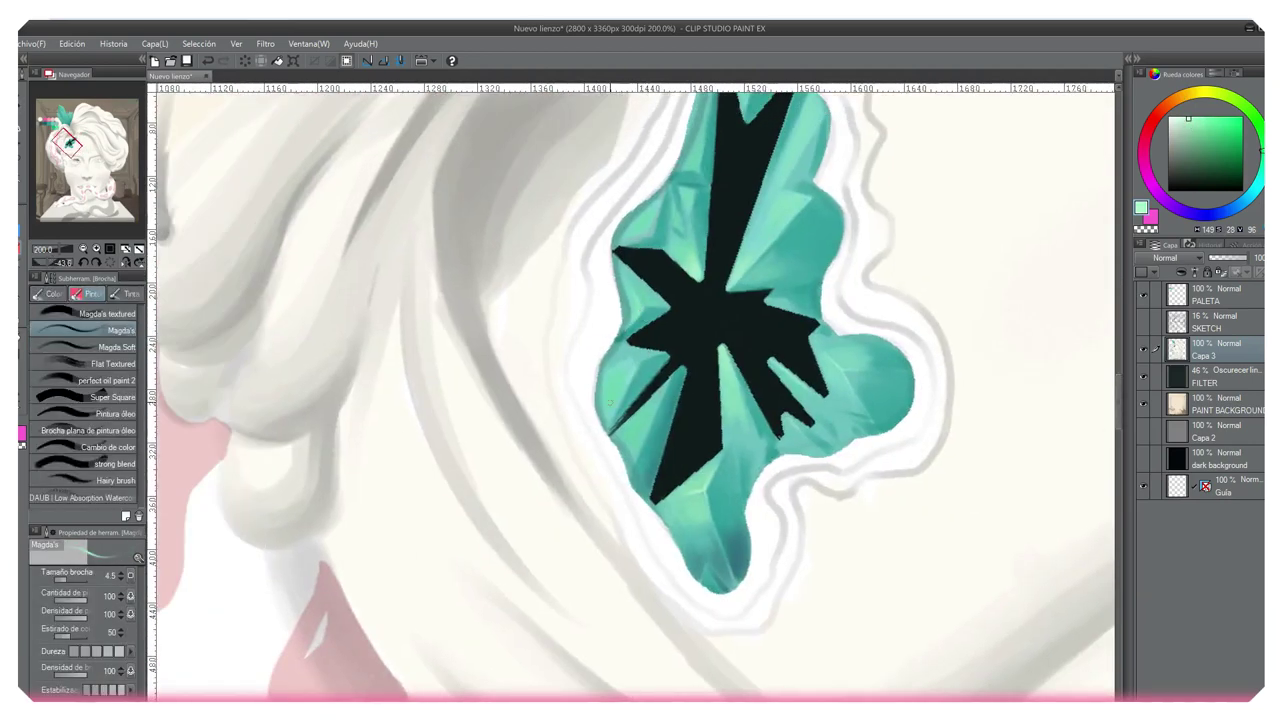
key("bracketleft")
key("bracketleft")
key("minus")
key("minus")
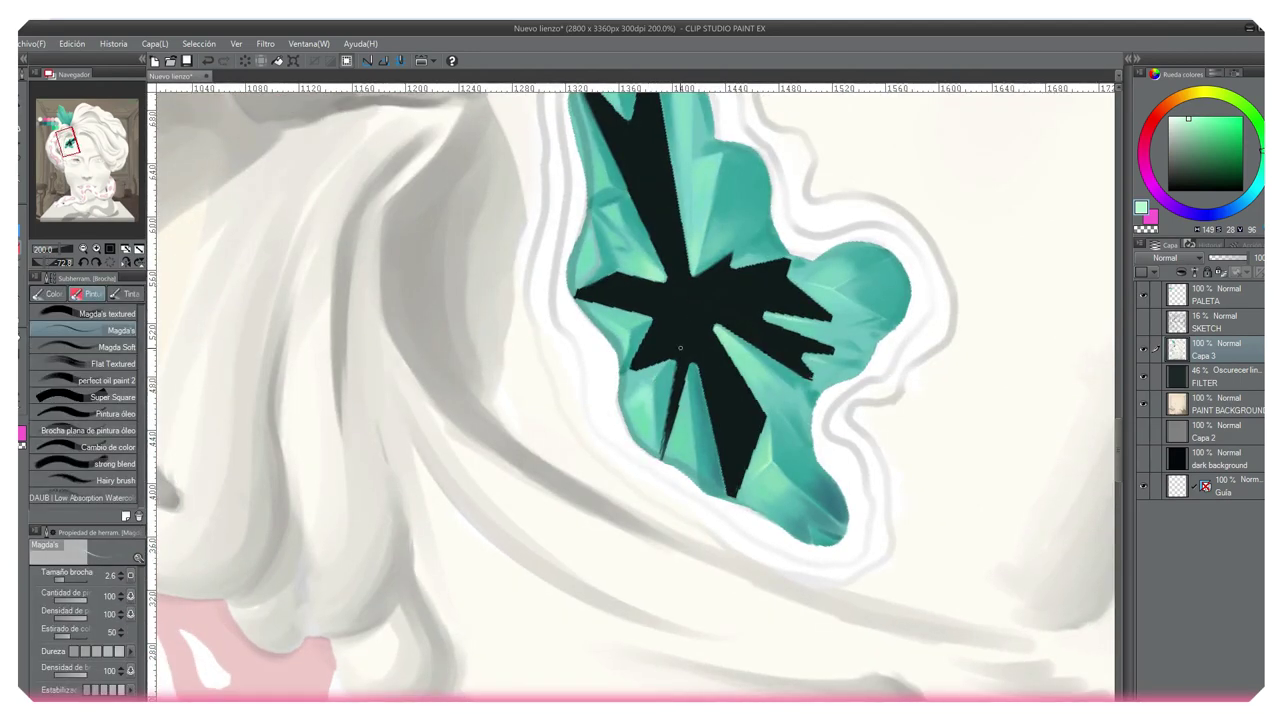
- Brighten the facet ridges in the forehead crystal's lower lobes with sampled pale mint, varying the fine brush size
left_click(642, 377, "alt")
key("bracketright")
key("bracketright")
key("bracketright")
key("bracketright")
key("bracketleft")
key("bracketleft")
key("bracketleft")
left_click(777, 453, "alt")
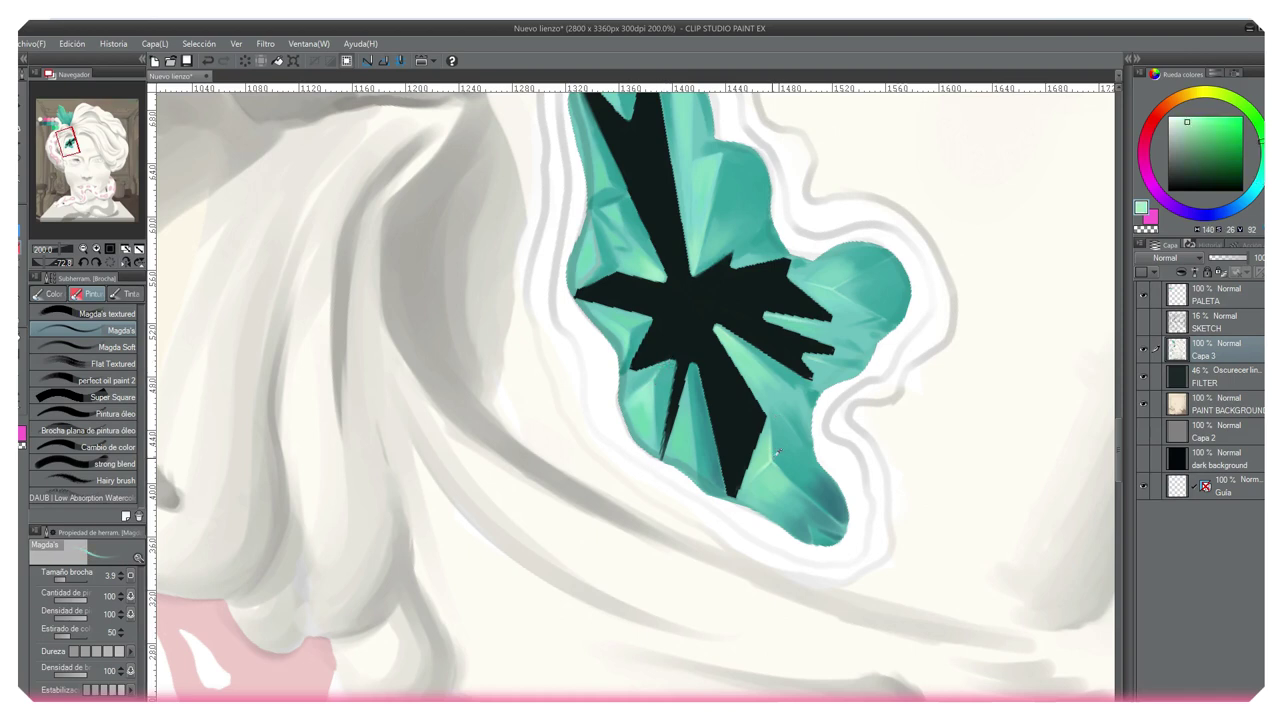
key("bracketright")
key("bracketright")
key("bracketright")
key("bracketleft")
left_click(698, 357, "alt")
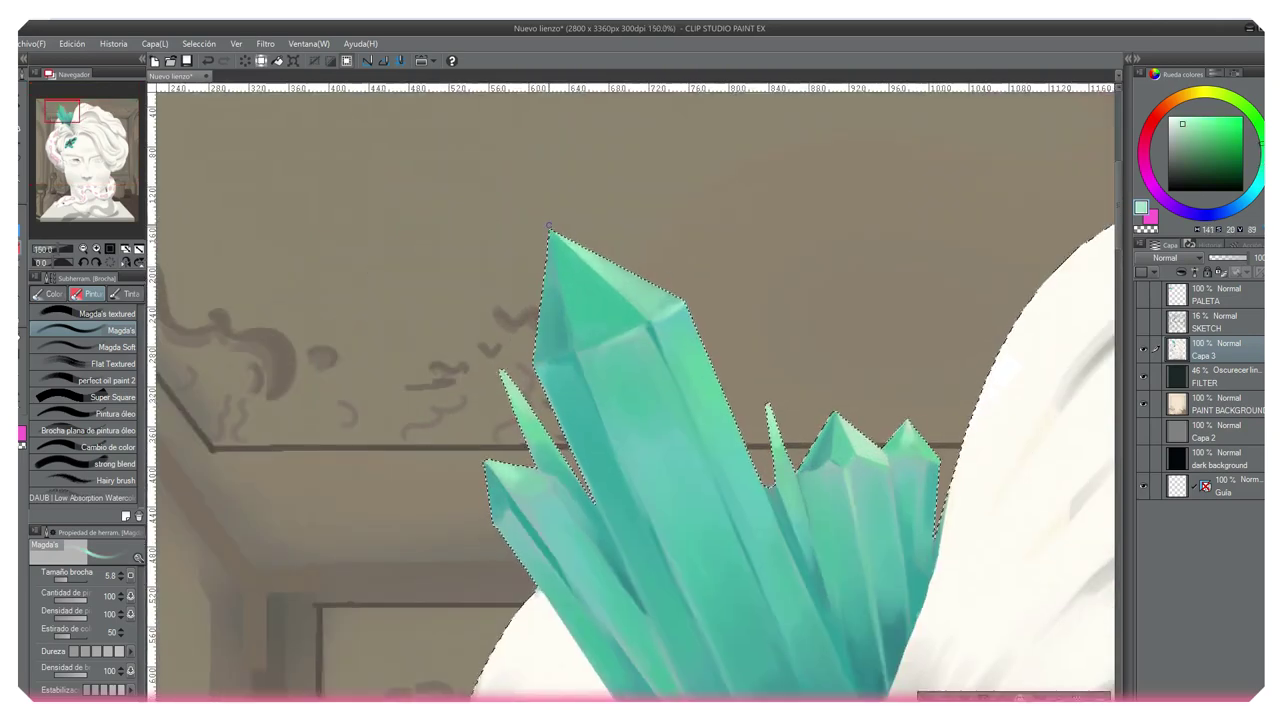
- Paint the upper right facet of the tallest hair crystal's tip in pale mint with Magda's brush
mouse_move(551, 230)
left_mouse_down()
mouse_move(650, 318)
mouse_move(615, 282)
mouse_move(644, 292)
left_mouse_up()
key("bracketright")
key("bracketright")
key("bracketright")
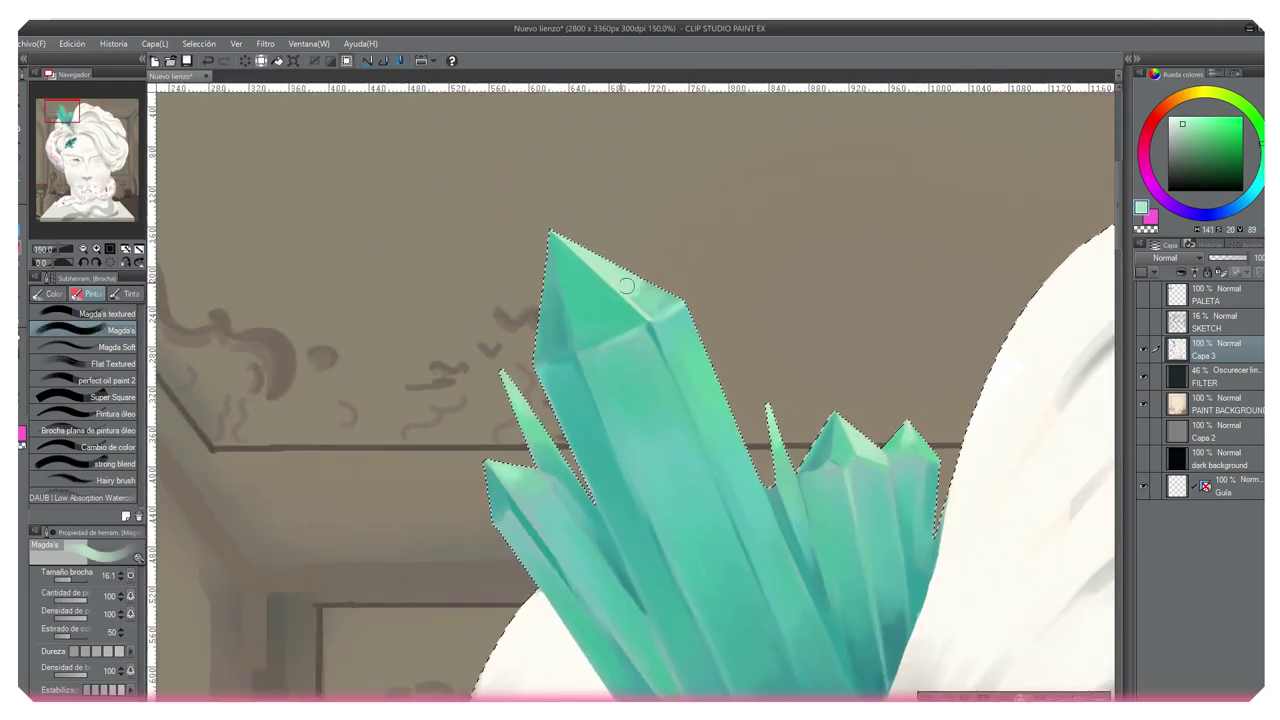
key("bracketleft")
key("bracketleft")
scroll(589, 240, "up", 1)
left_click(634, 374, "alt")
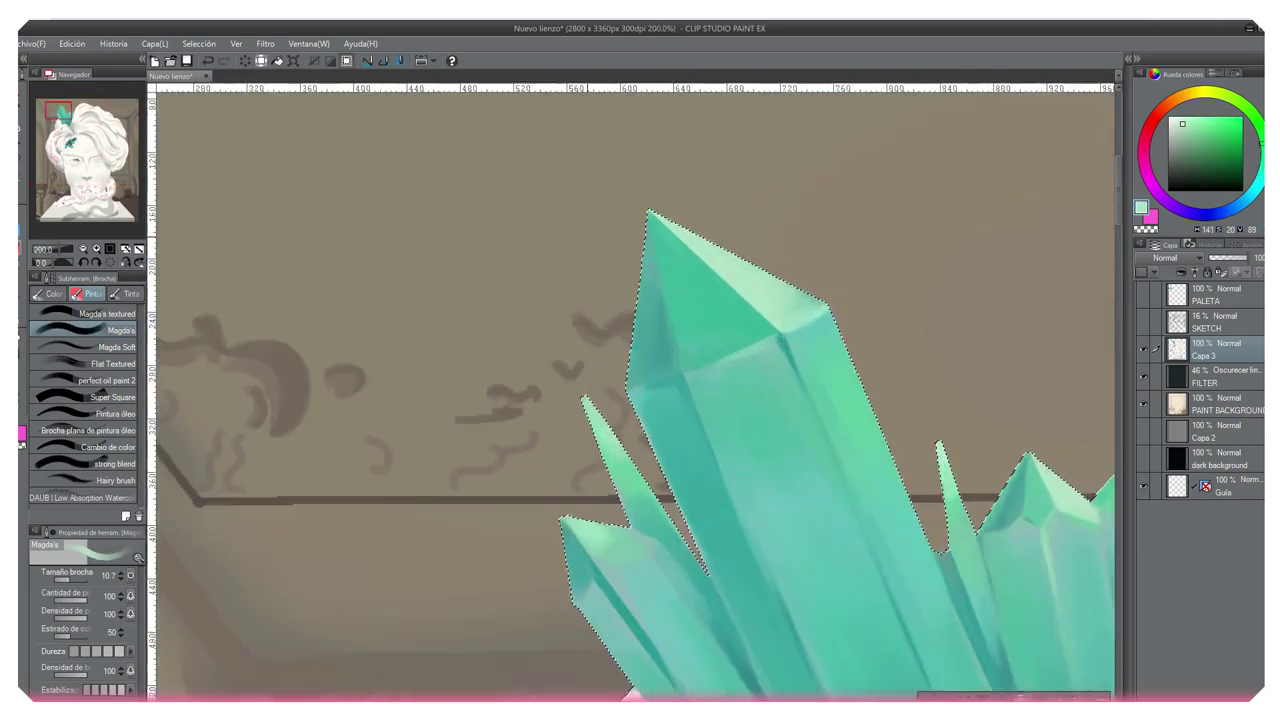
- Shade the hair crystals' lower parts and the tallest crystal's tip with sampled darker teals using Magda's brush
left_click_drag(634, 374, 475, 185)
left_click_drag(705, 611, 651, 531)
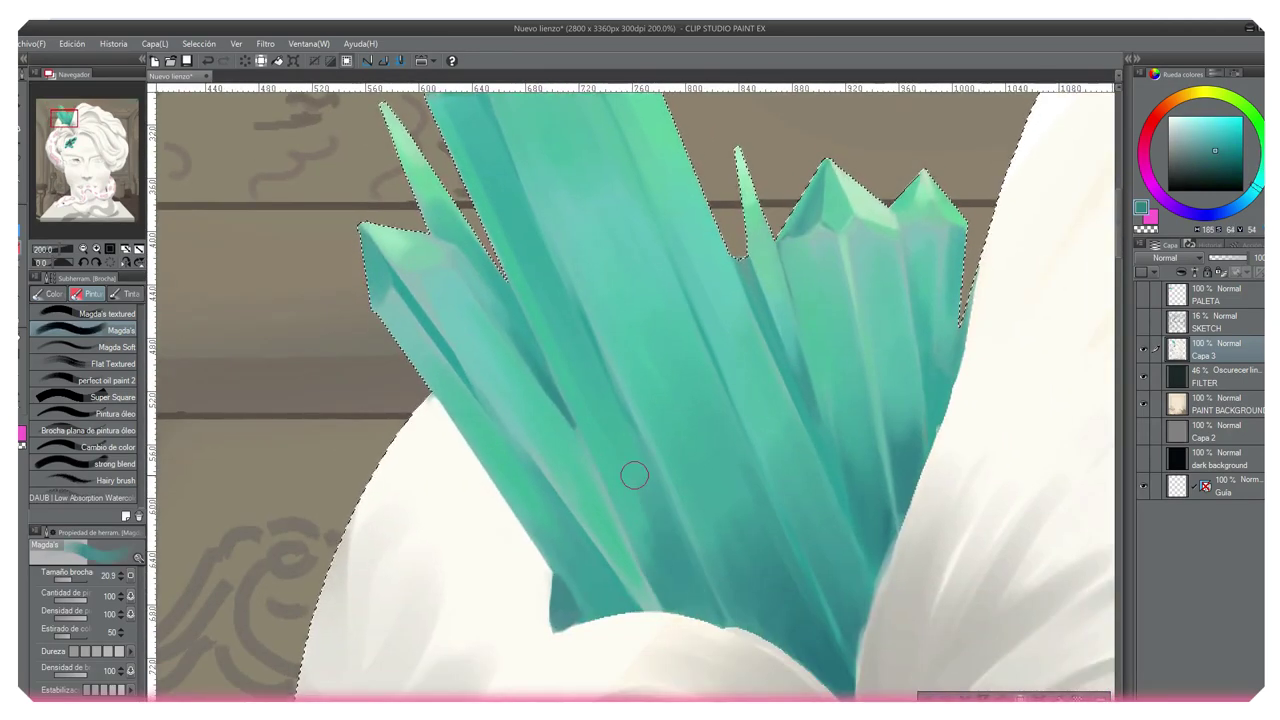
scroll(624, 370, "down", 4)
scroll(624, 370, "up", 3)
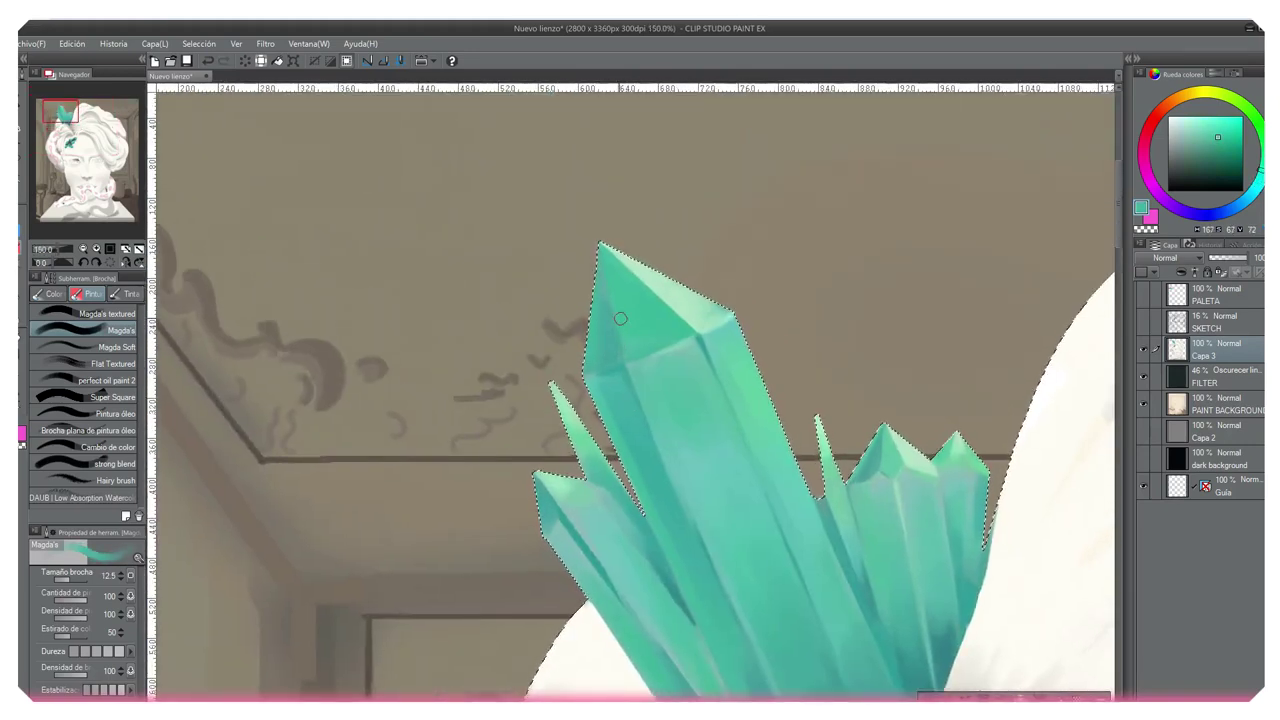
left_click_drag(628, 257, 602, 266)
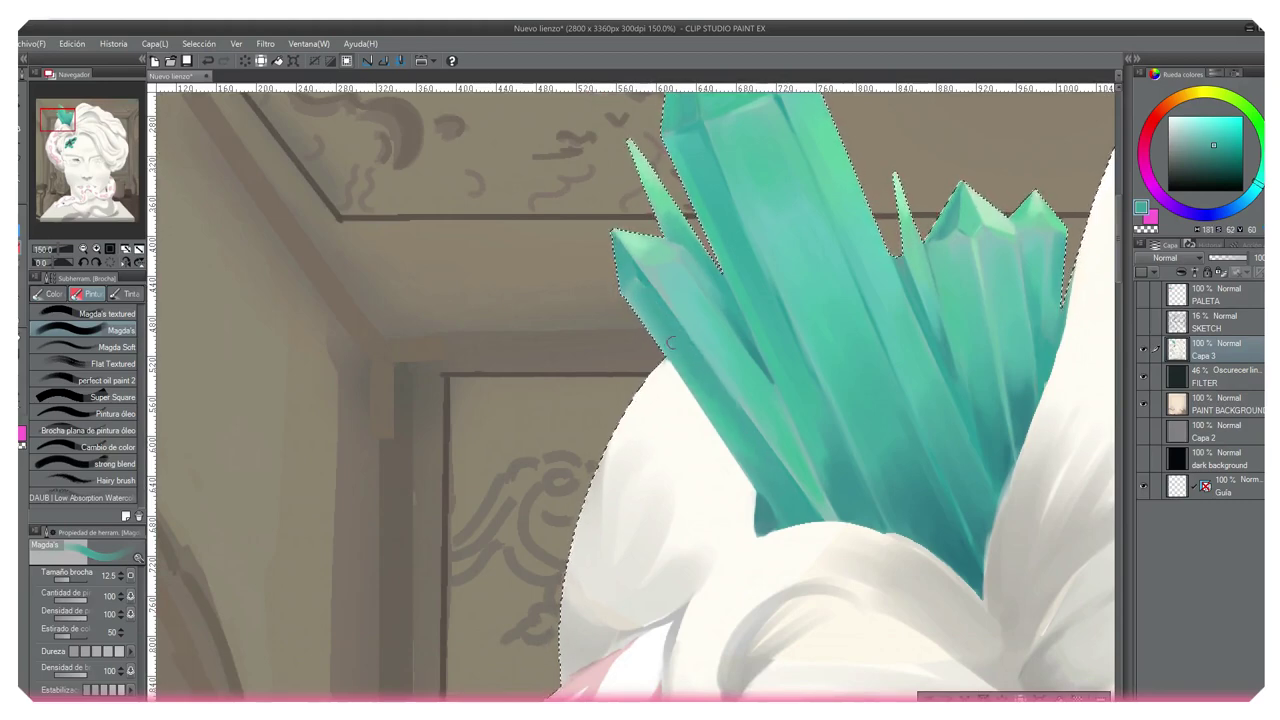
left_click_drag(892, 355, 658, 388)
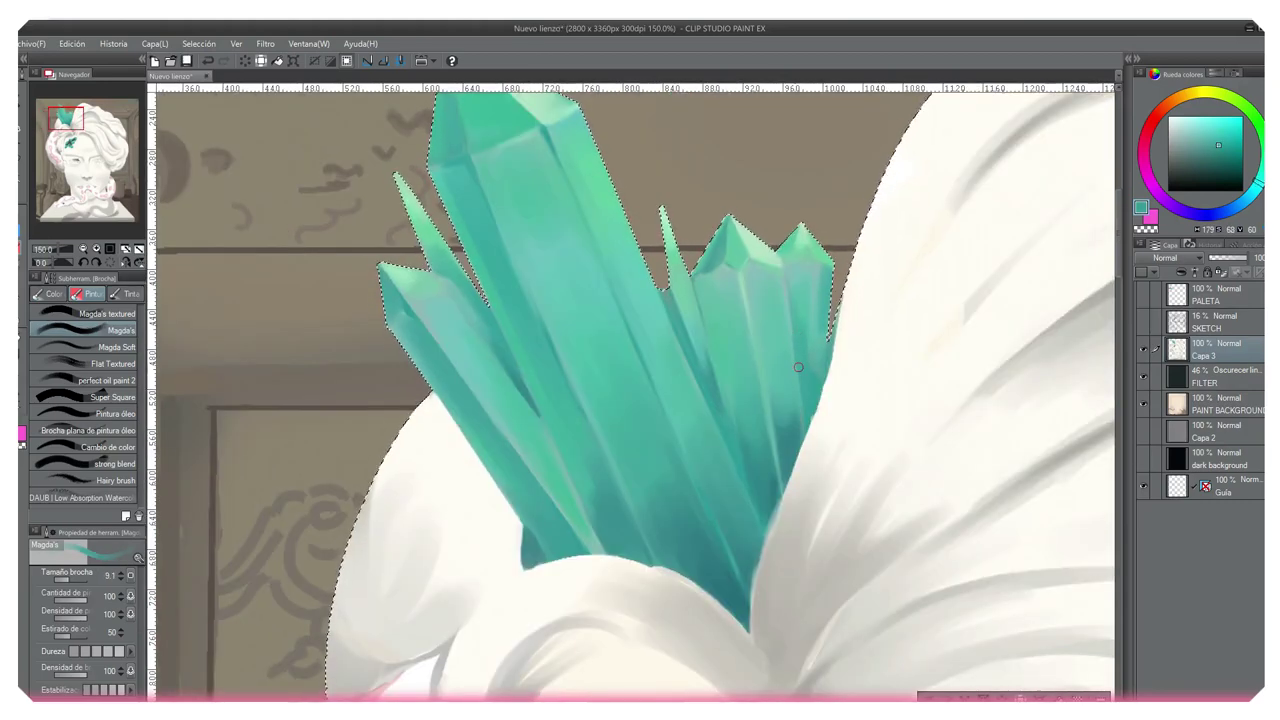
scroll(772, 208, "down", 3)
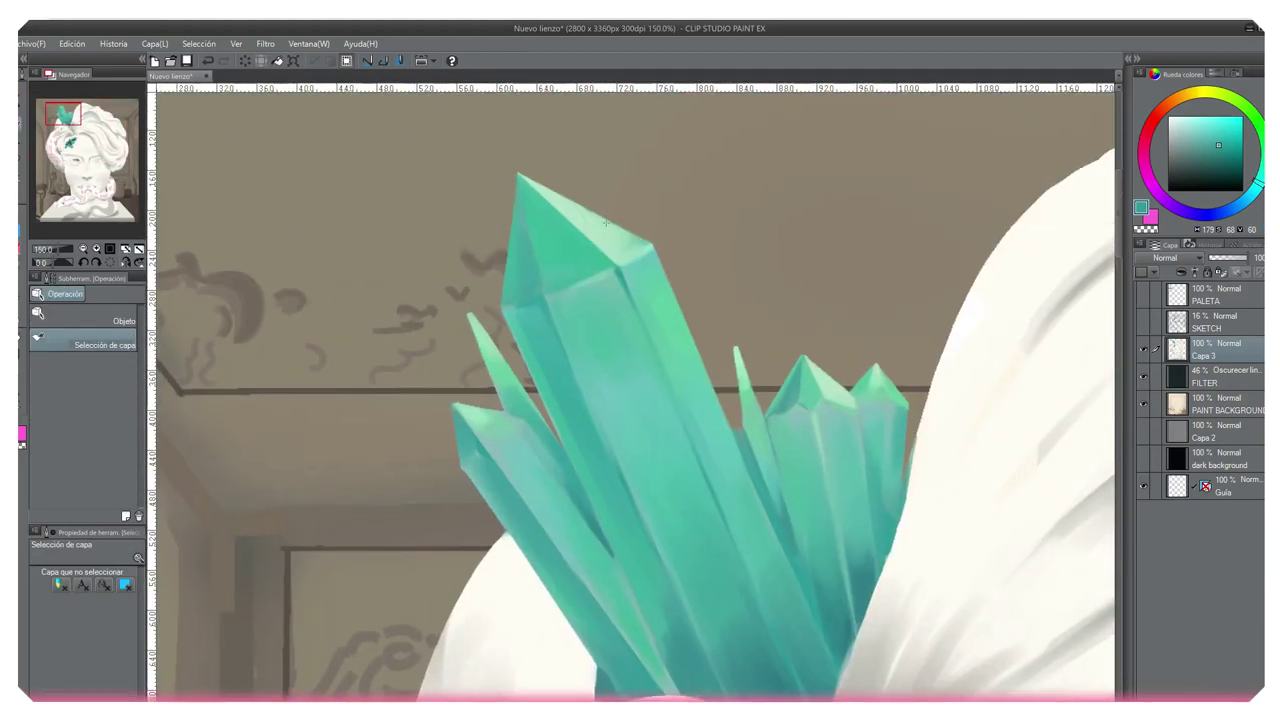
- Paint the forehead crystal's star-shaped core in dark grey tones with a small Magda's brush
key("b")
left_click(1210, 132)
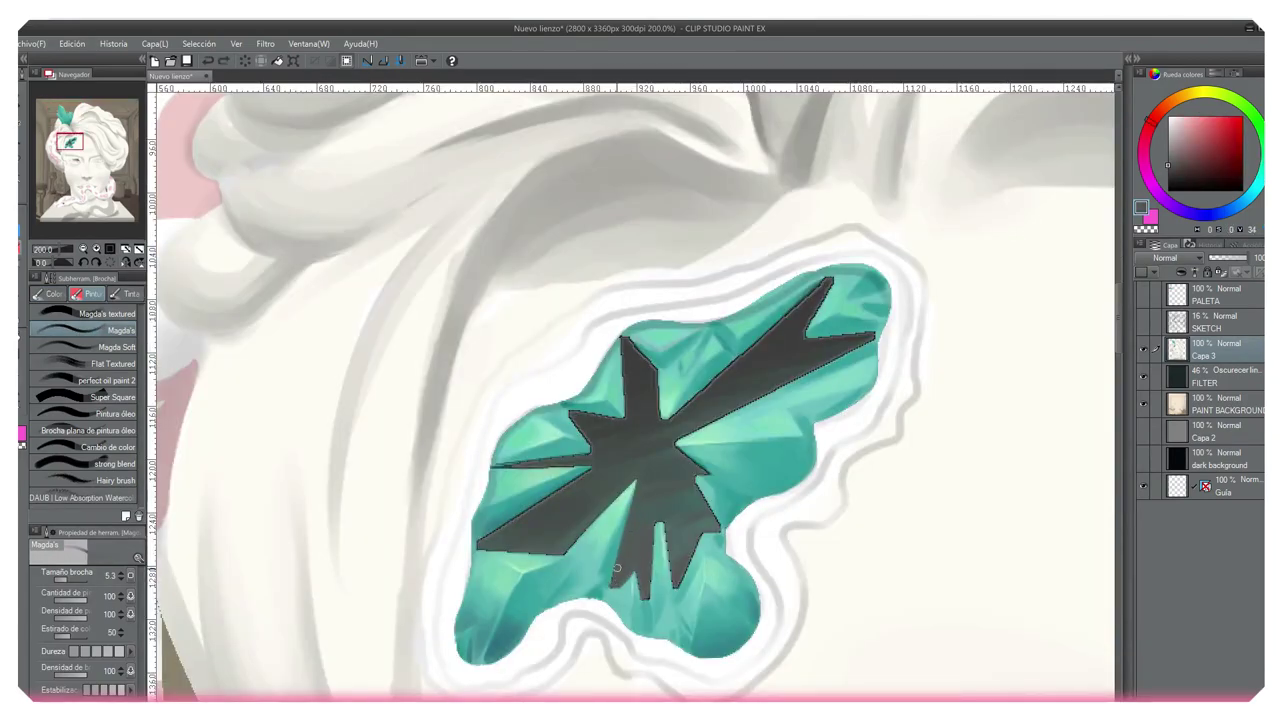
left_click(591, 507, "alt")
left_click_drag(646, 597, 651, 509)
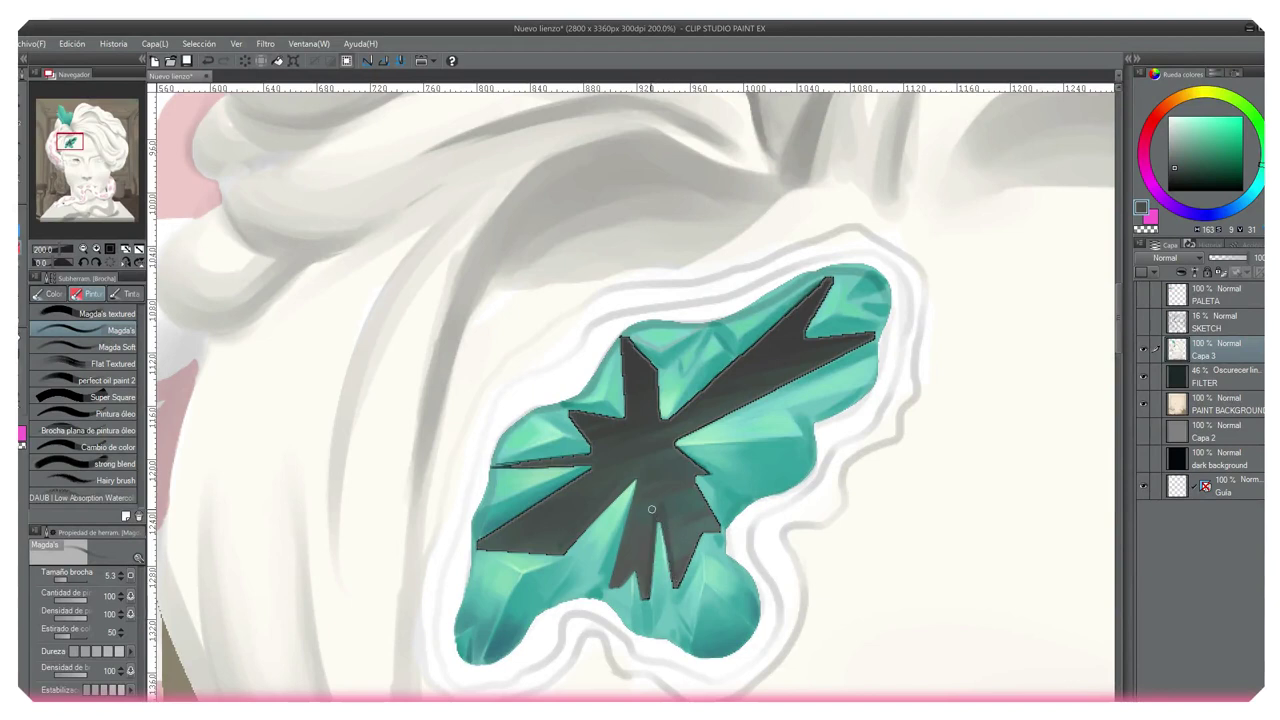
- Paint the broad facet to the right of the forehead crystal's dark core in sampled pale mint
left_click(663, 493, "alt")
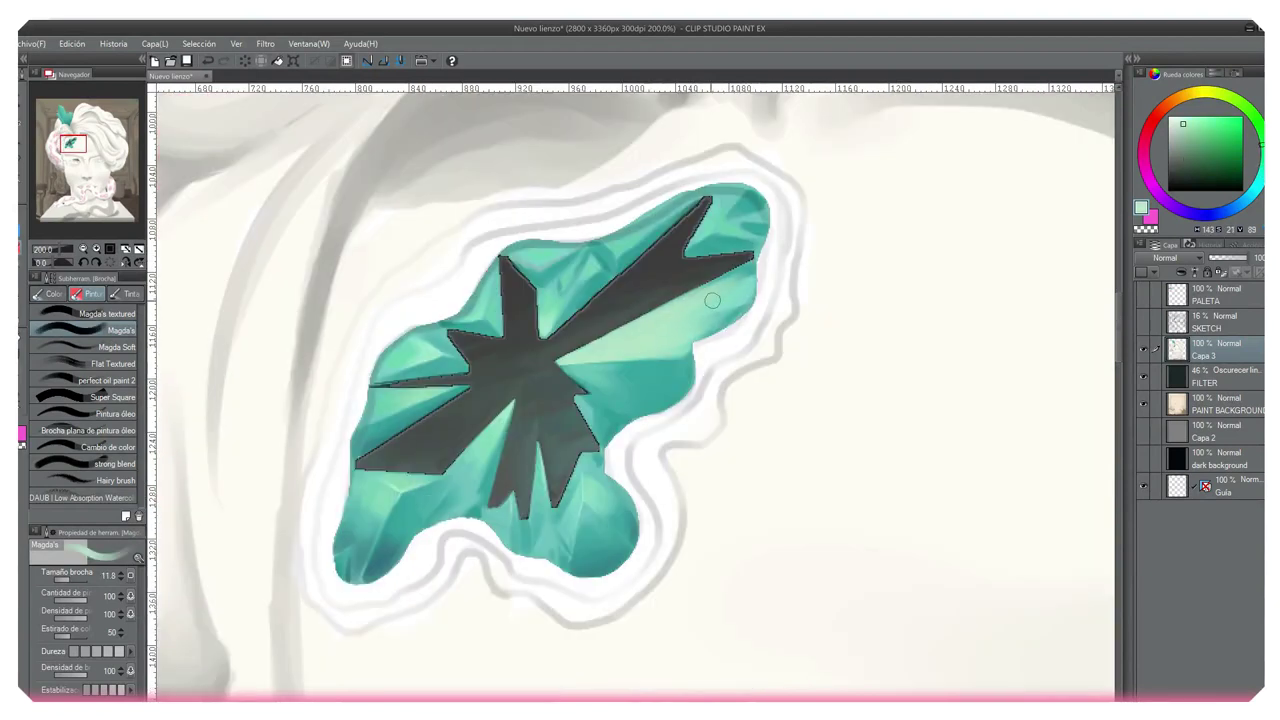
mouse_move(712, 300)
left_mouse_down()
mouse_move(698, 322)
mouse_move(738, 285)
mouse_move(677, 306)
mouse_move(748, 276)
left_mouse_up()
scroll(748, 276, "down", 3)
scroll(714, 291, "up", 5)
left_click(691, 246, "alt")
mouse_move(691, 246)
left_mouse_down()
mouse_move(624, 380)
mouse_move(784, 350)
left_mouse_up()
- Repaint the small facets in the forehead crystal's upper right tip with sampled mint tones and a fine brush
left_click(711, 234, "alt")
key("bracketleft")
key("bracketright")
mouse_move(713, 247)
left_mouse_down()
mouse_move(700, 300)
mouse_move(656, 333)
left_mouse_up()
key("bracketleft")
left_click(674, 332, "alt")
key("bracketright")
key("bracketright")
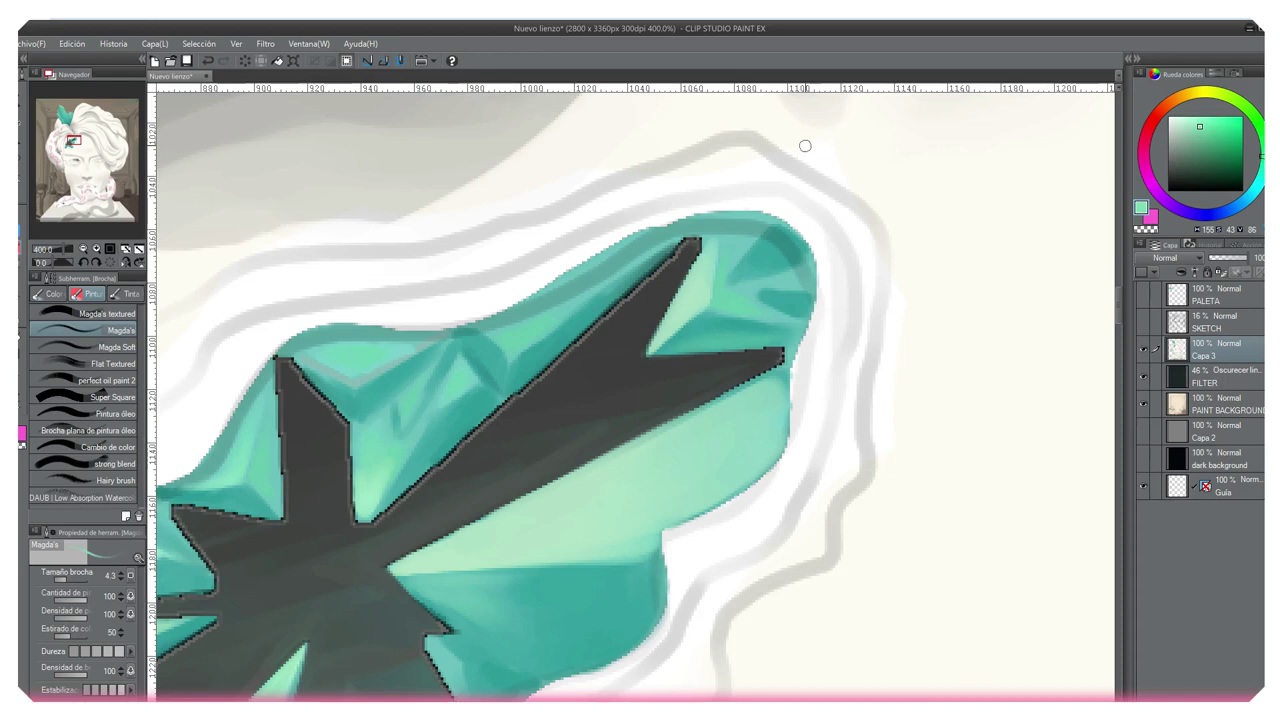
- Add a thin pale streak in the forehead crystal's upper right tip and refine its rim with sampled teal
left_click(685, 298, "alt")
key("bracketleft")
key("bracketleft")
left_click_drag(730, 268, 753, 242)
left_click(751, 222, "alt")
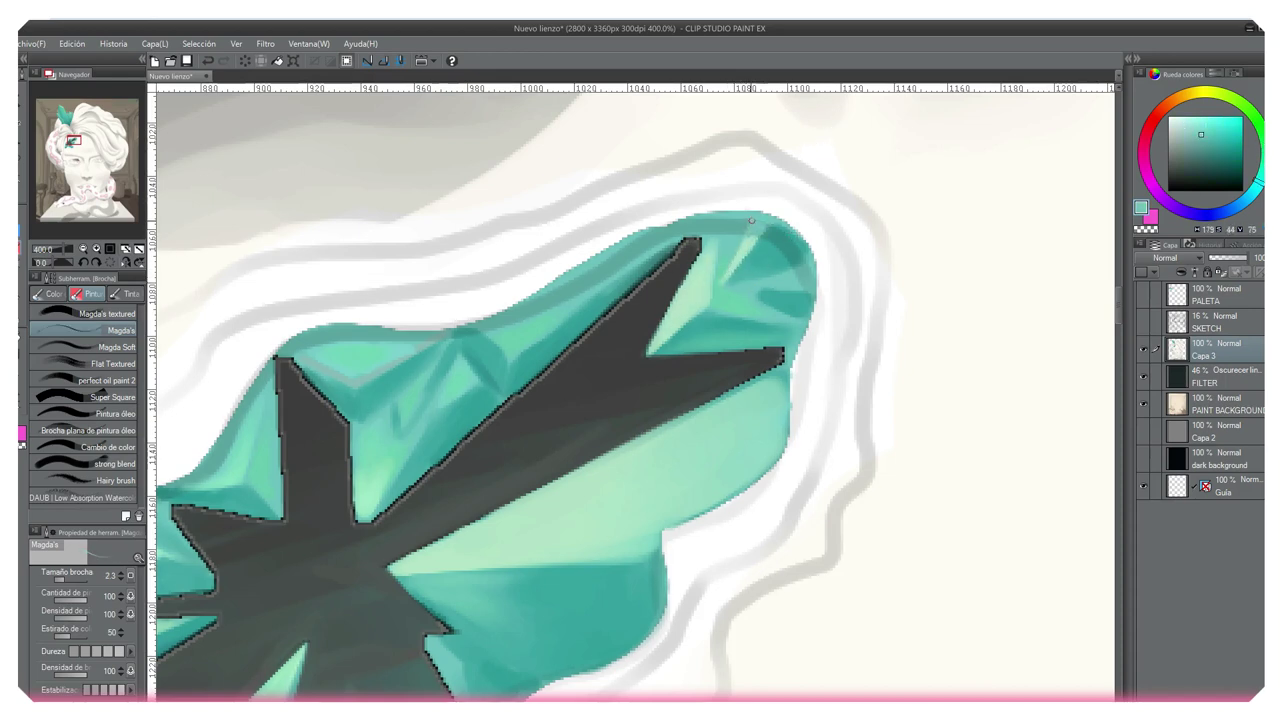
mouse_move(688, 219)
left_mouse_down()
mouse_move(741, 212)
mouse_move(784, 222)
left_mouse_up()
left_click(1210, 127)
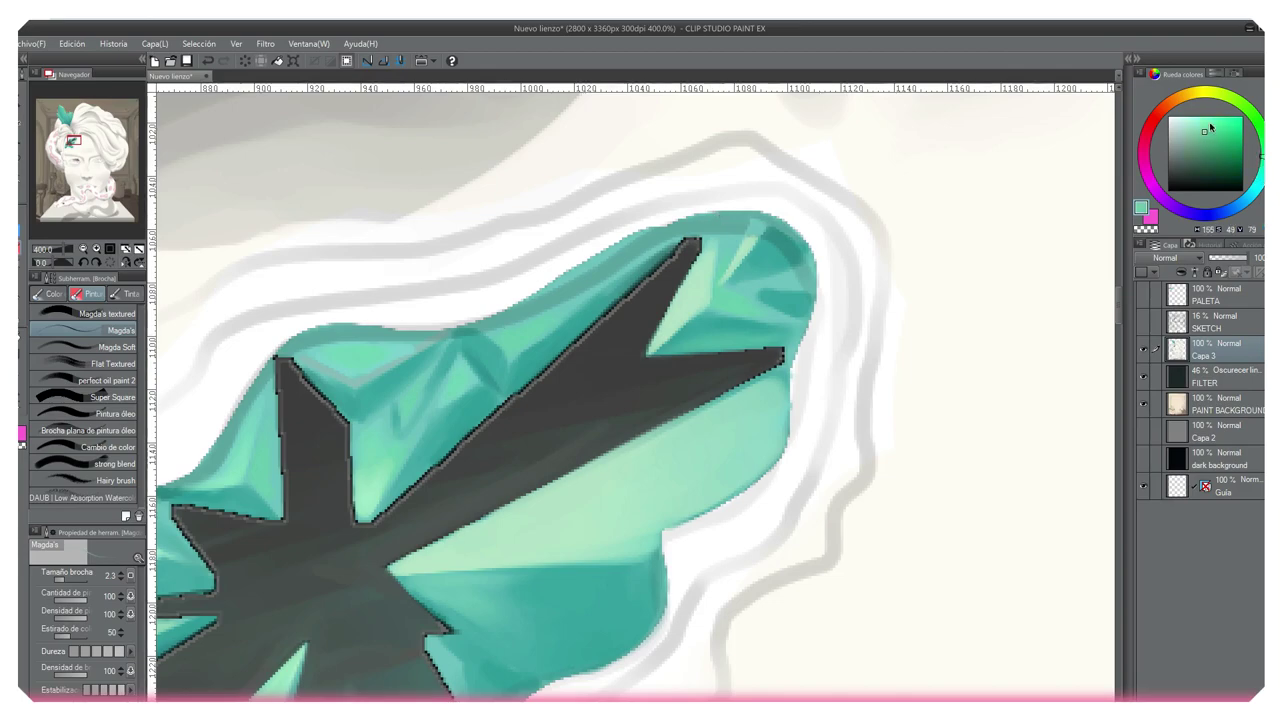
- Shade the outer edge of the forehead crystal's right facet in dark teal with the Suave airbrush
scroll(823, 223, "down", 5)
scroll(686, 113, "up", 4)
scroll(686, 113, "down", 5)
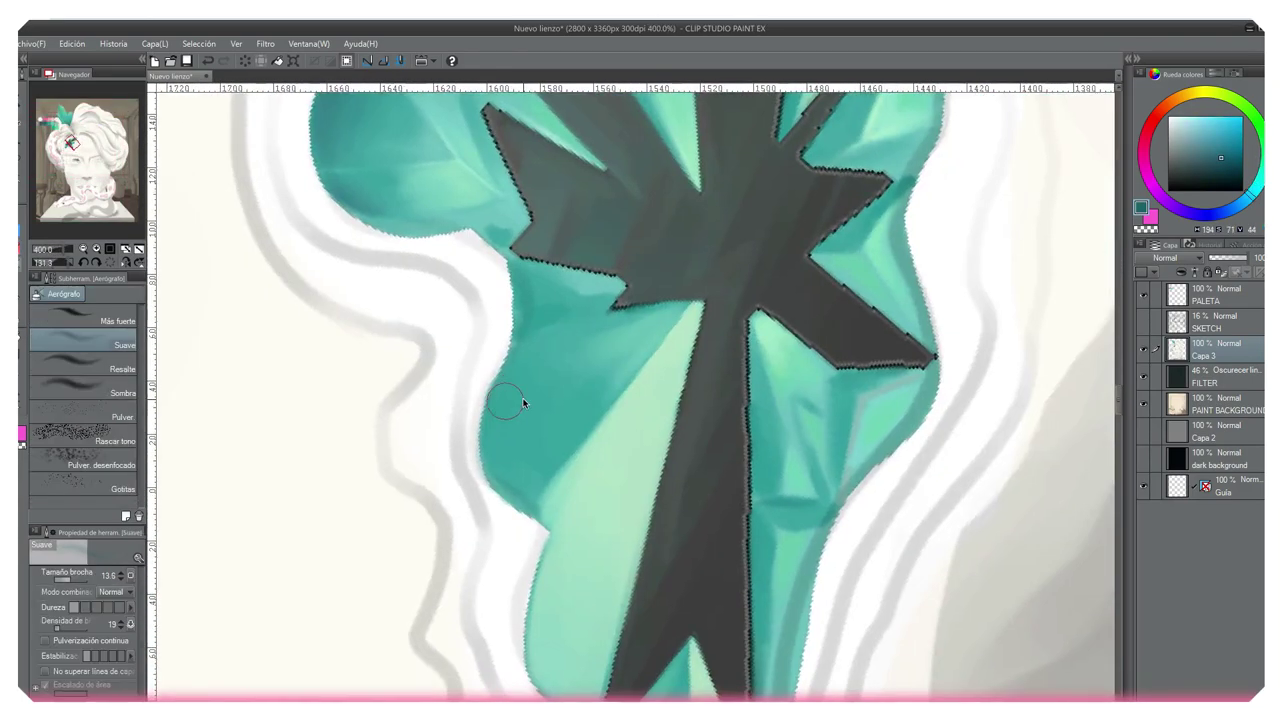
left_click_drag(522, 402, 505, 470)
scroll(505, 470, "down", 5)
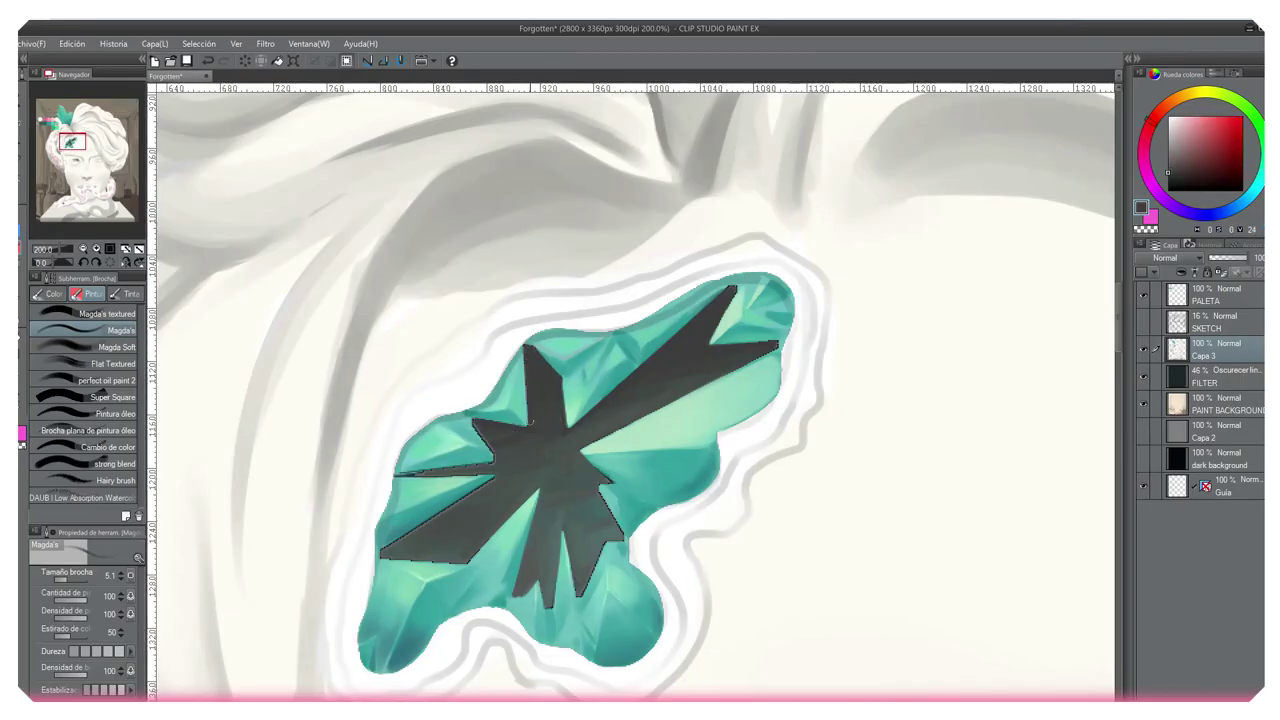
- Darken the facets left of the forehead crystal's core with dark teal and a small Magda's brush
left_click(437, 519, "alt")
left_click_drag(498, 459, 478, 432)
key("[")
left_click_drag(430, 468, 481, 461)
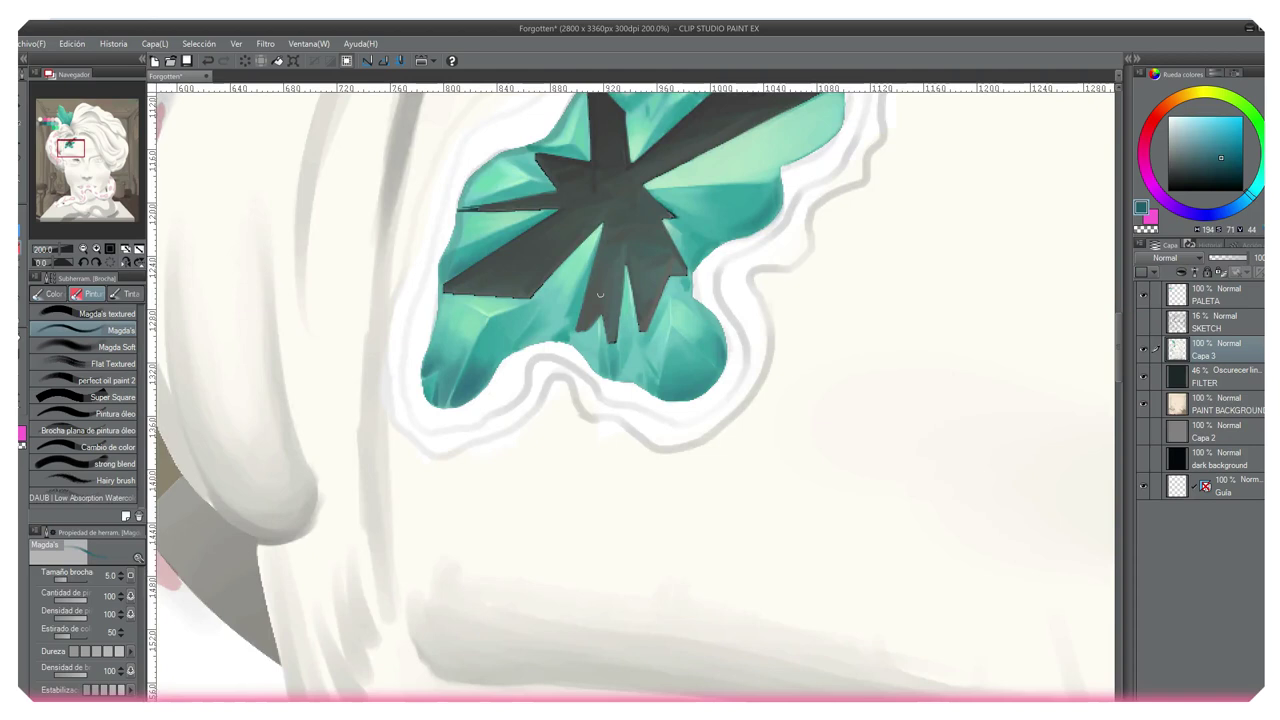
key("[")
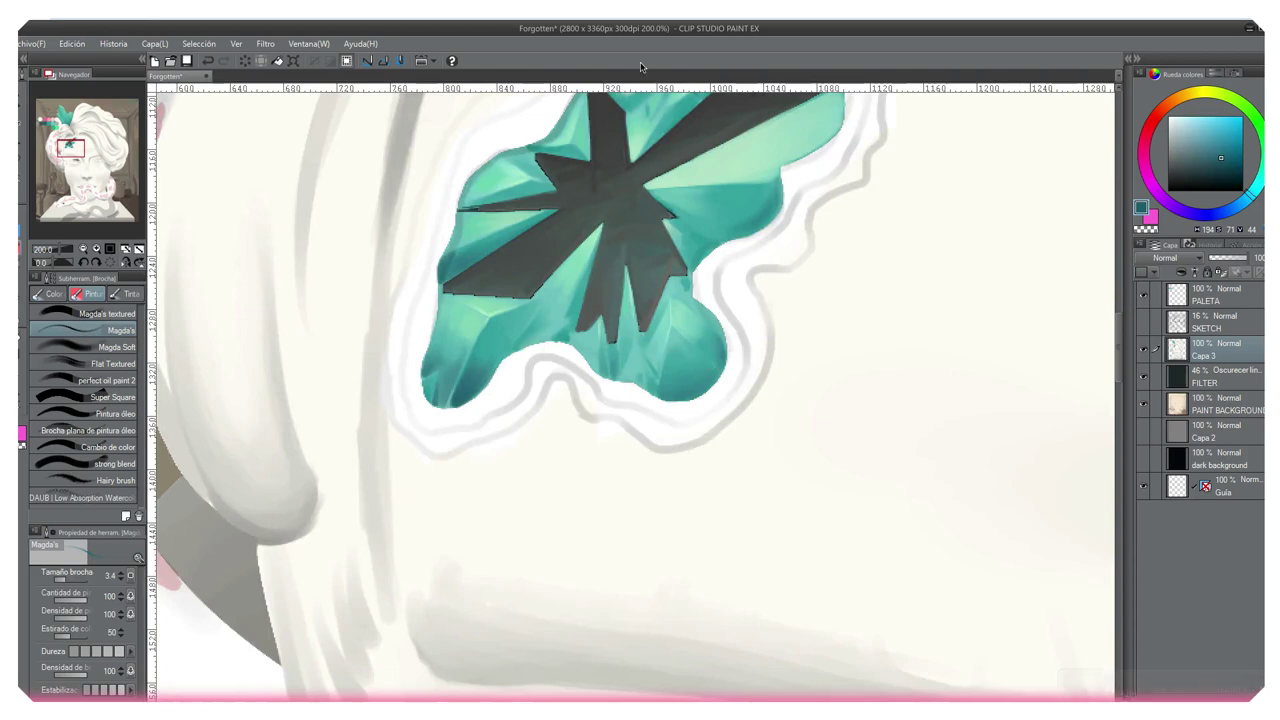
- Shade the facets leading into the forehead crystal's lower left lobe with sampled dark teal
key("]")
key("[")
left_click(517, 345, "alt")
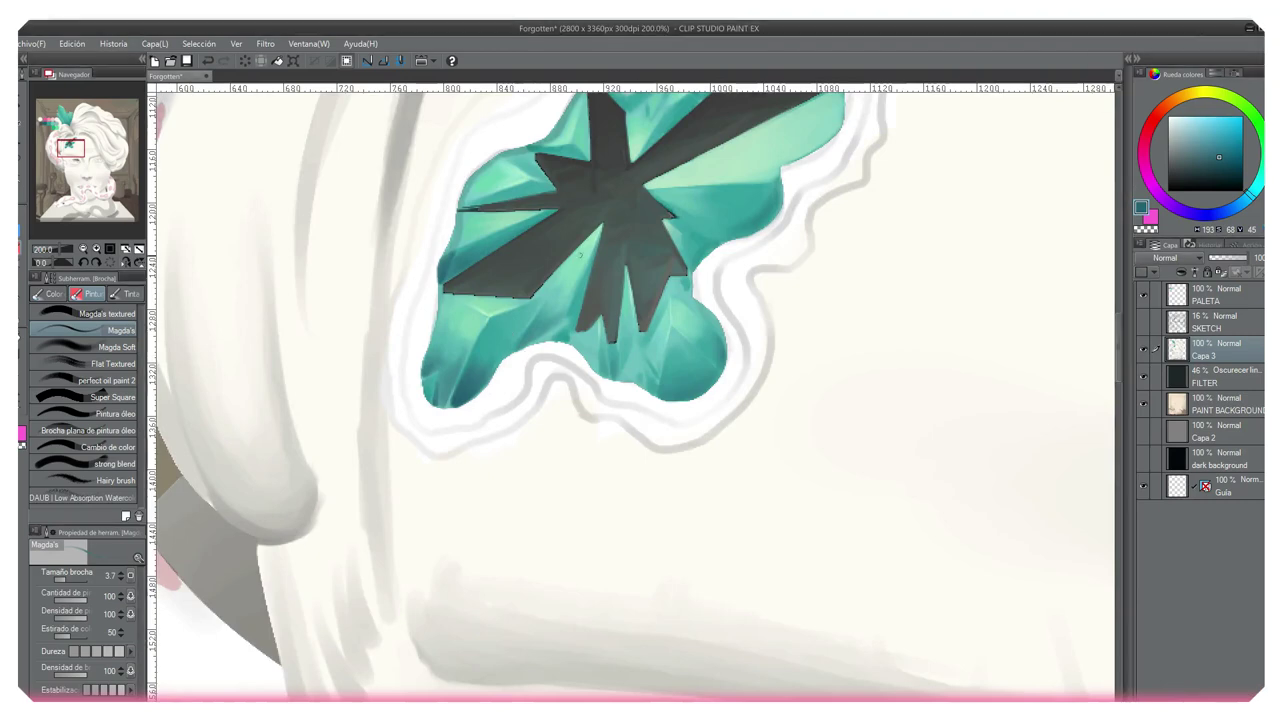
left_click_drag(464, 389, 295, 657)
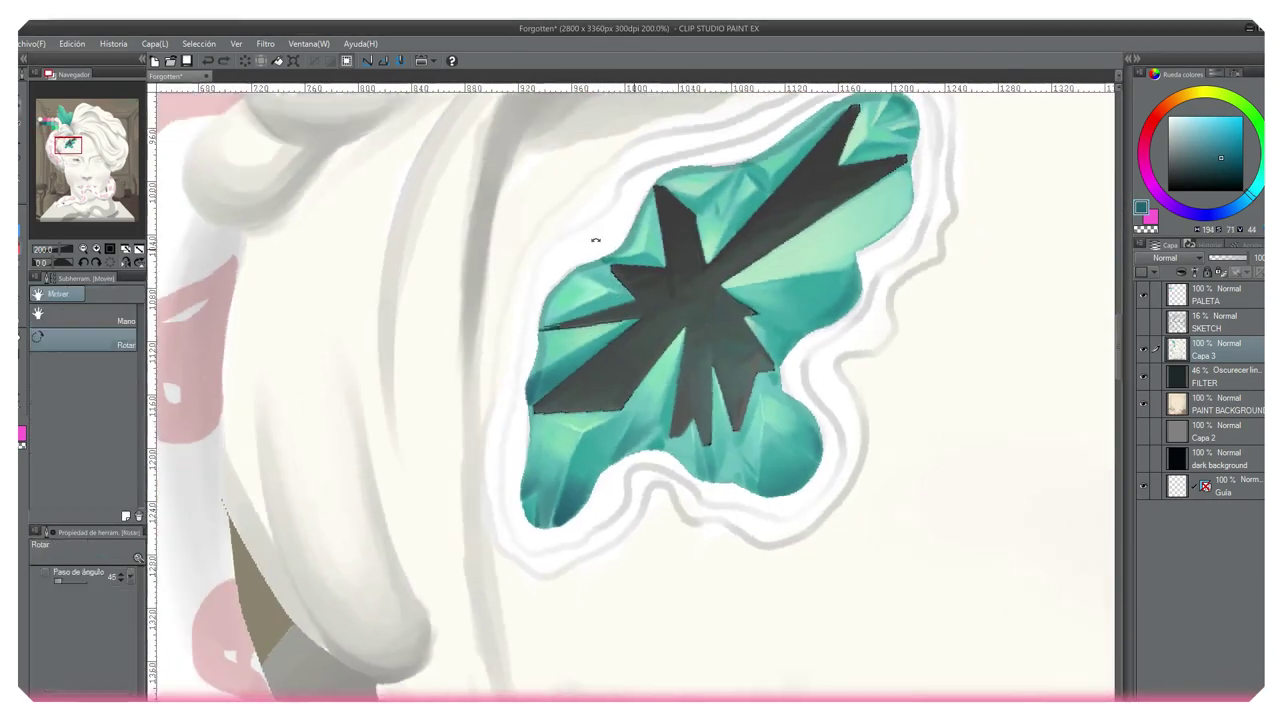
- Darken the rims of the forehead crystal's lower lobes with dark teal strokes of Magda's brush
key("[")
key("[")
key("]")
key("]")
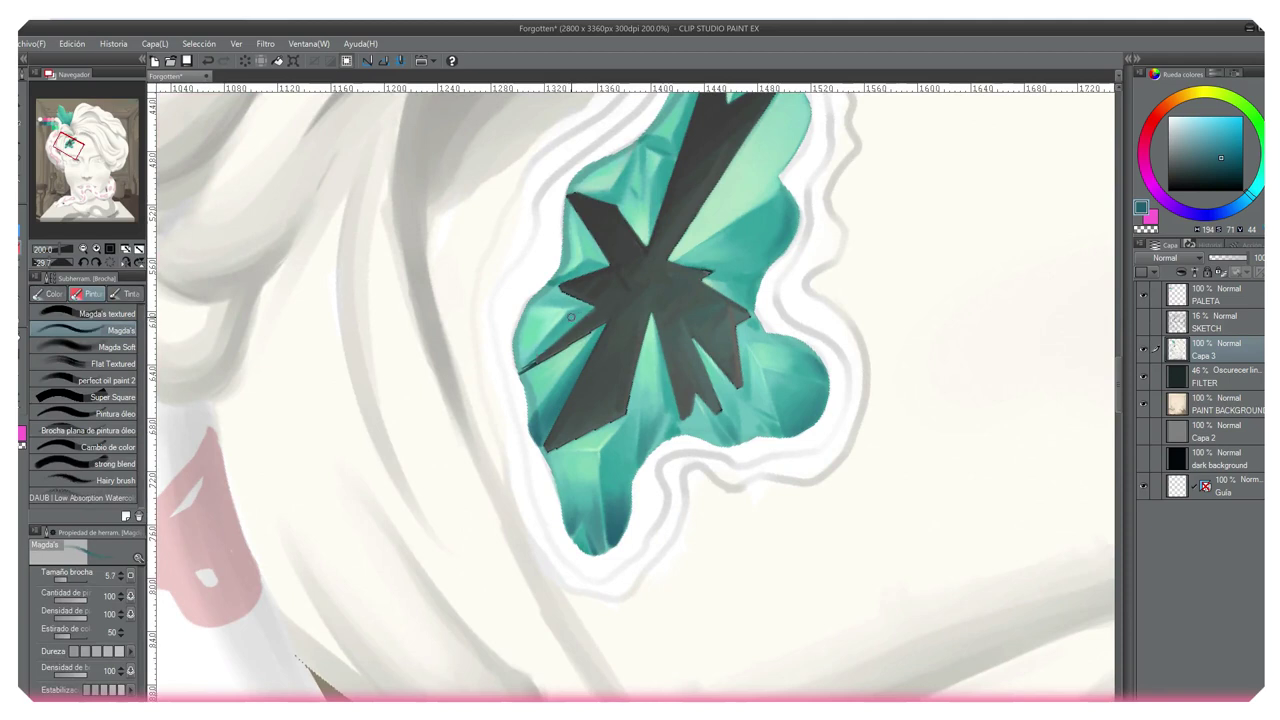
left_click_drag(621, 523, 630, 495)
key("[")
key("[")
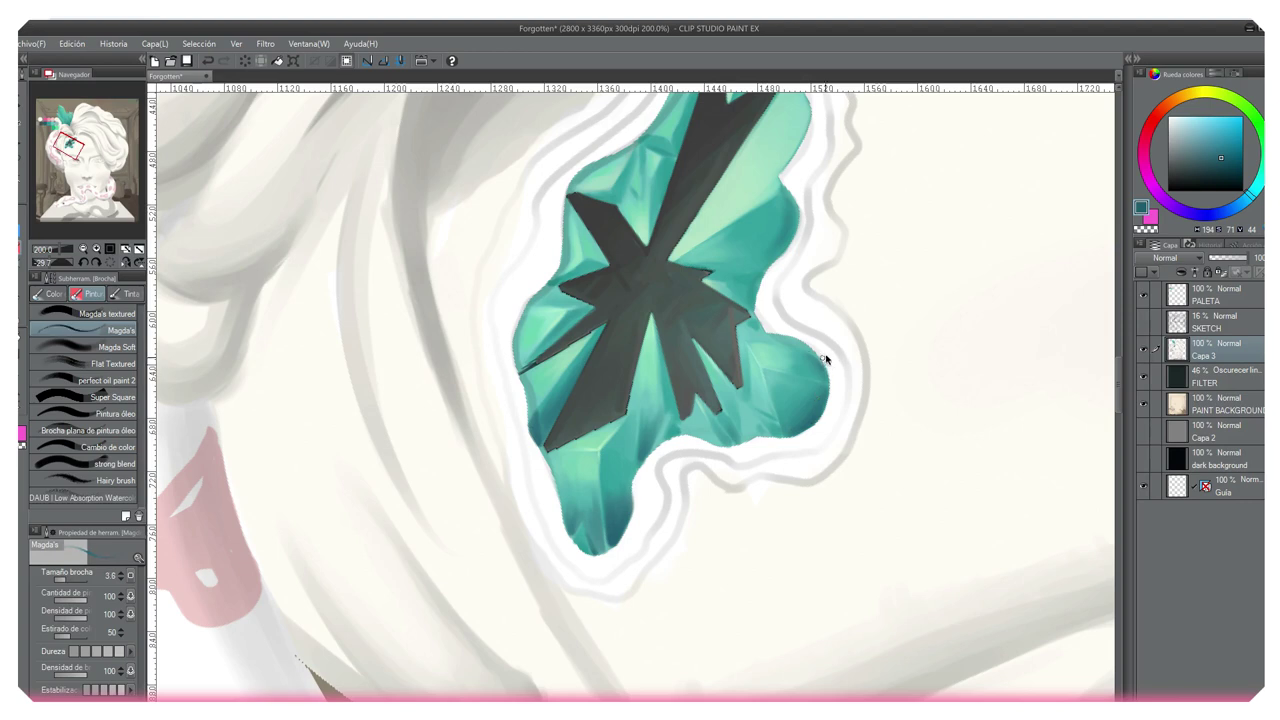
- Deepen the bottom notch and the facets under the core's lower spikes with sampled teals and a fine brush
key("bracketright")
left_click(778, 311, "alt")
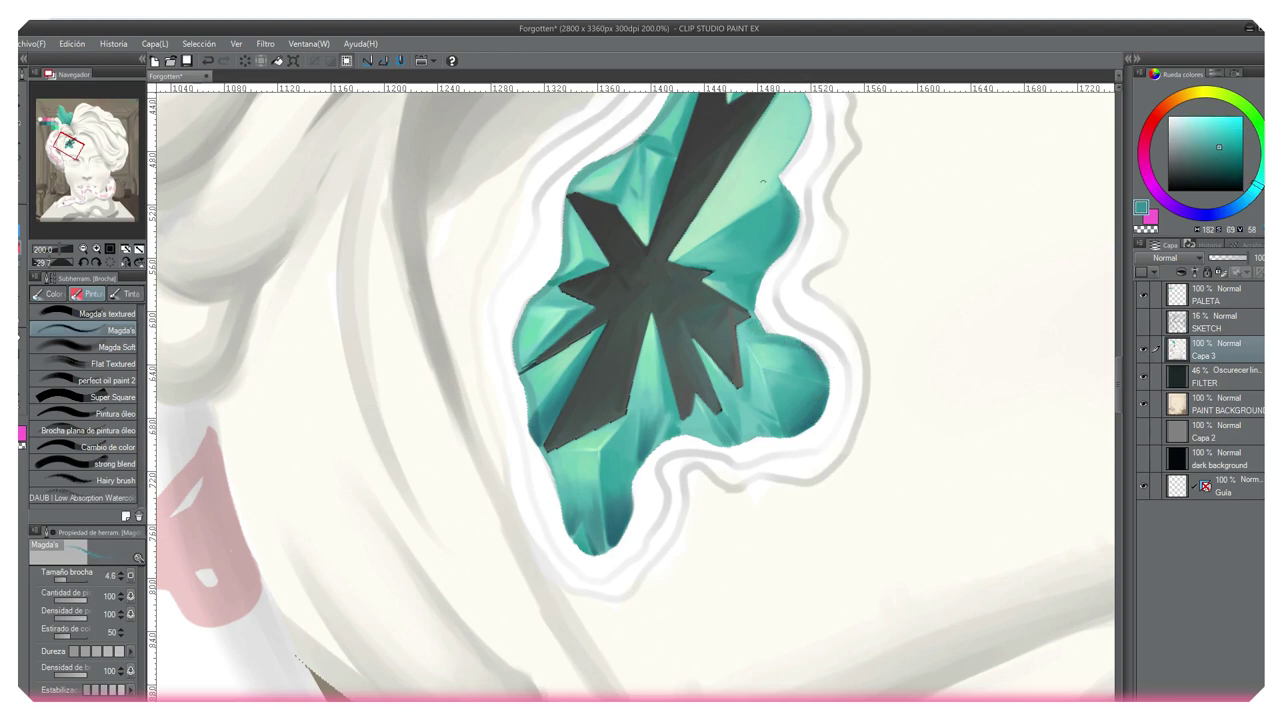
left_click(634, 157, "alt")
left_click(676, 430, "alt")
key("bracketleft")
key("bracketleft")
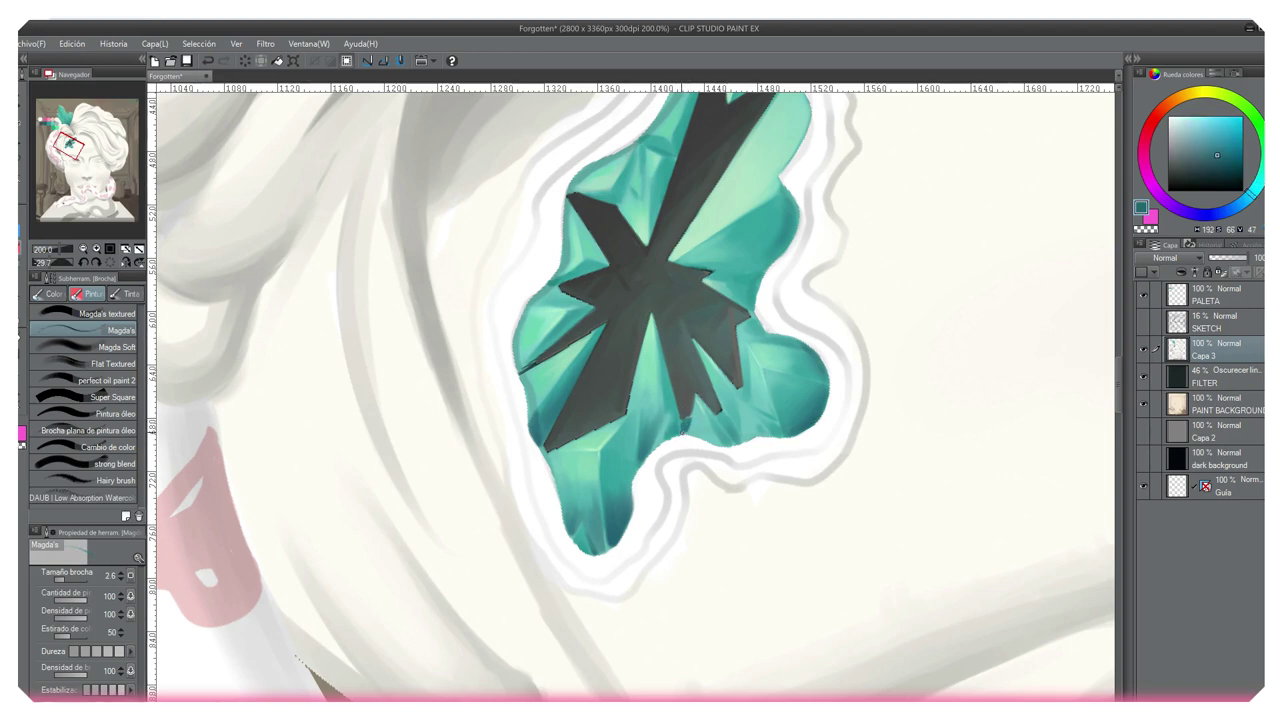
key("bracketright")
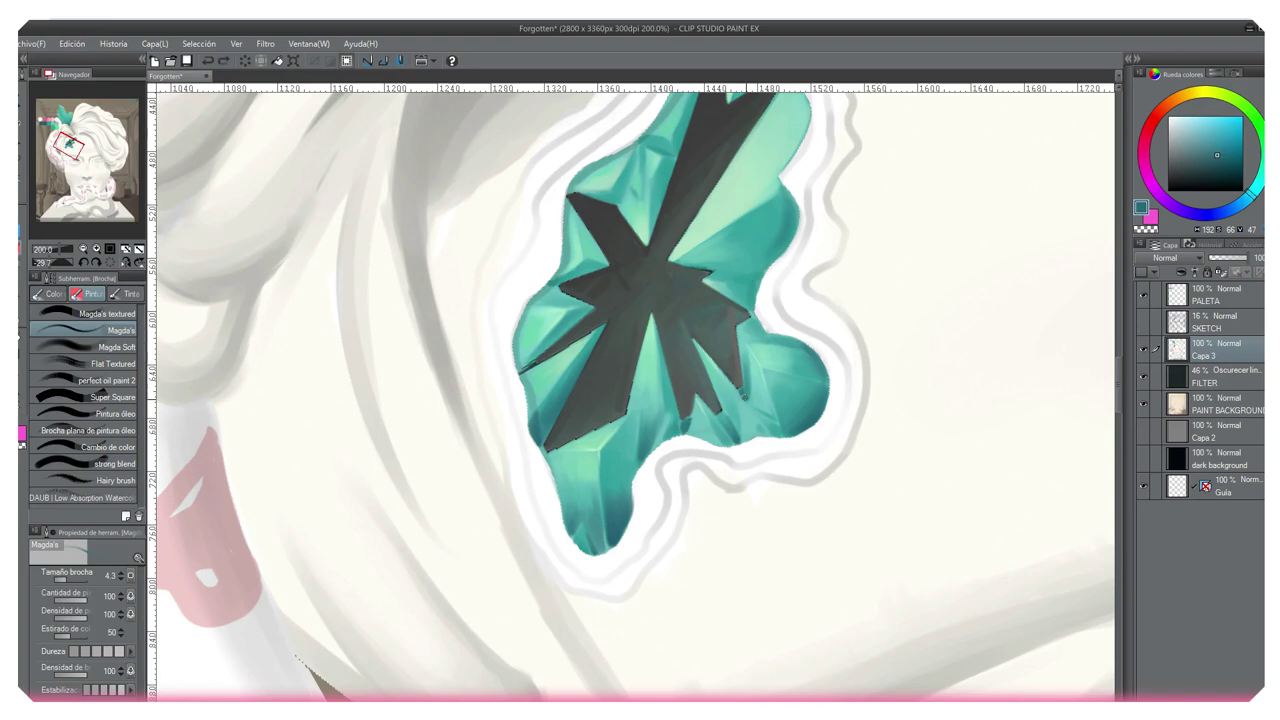
scroll(829, 280, "down", 4)
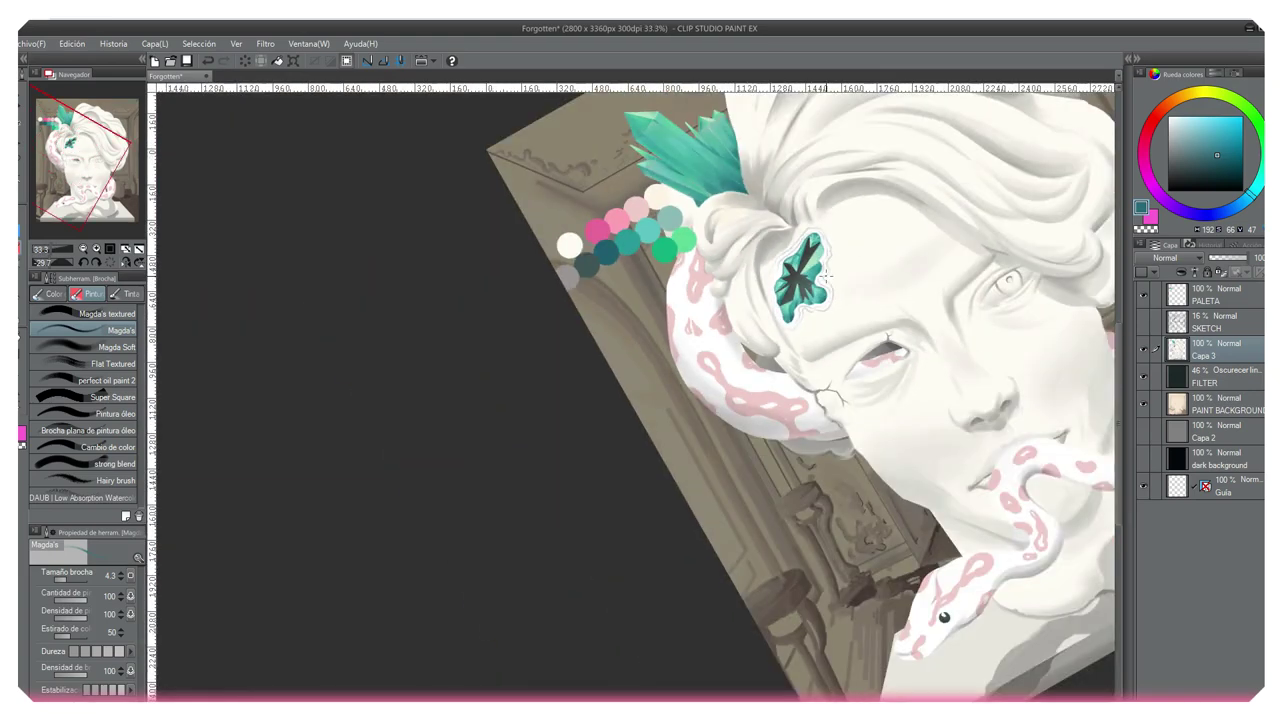
- Shade the middle right lobe of the forehead crystal with sampled dark teal and a 12.4 Magda's brush
scroll(829, 280, "up", 3)
scroll(743, 243, "up", 1)
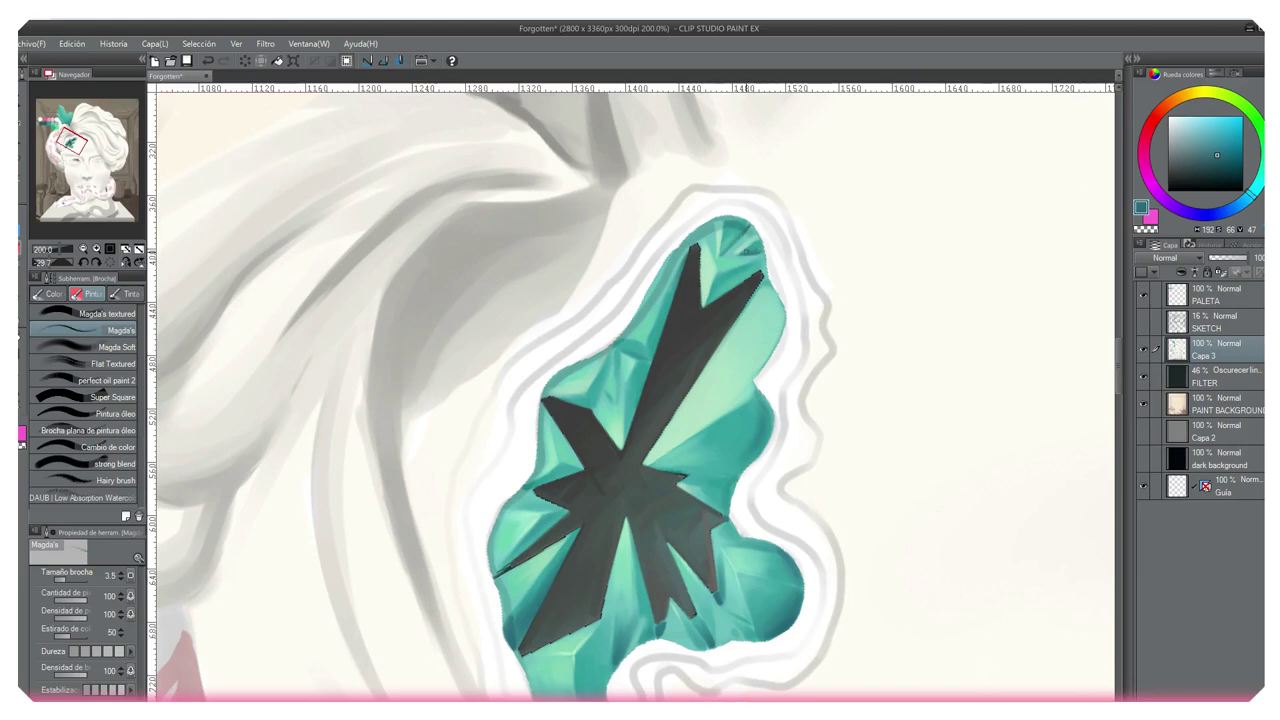
mouse_move(775, 396)
left_mouse_down()
mouse_move(720, 468)
mouse_move(710, 461)
left_mouse_up()
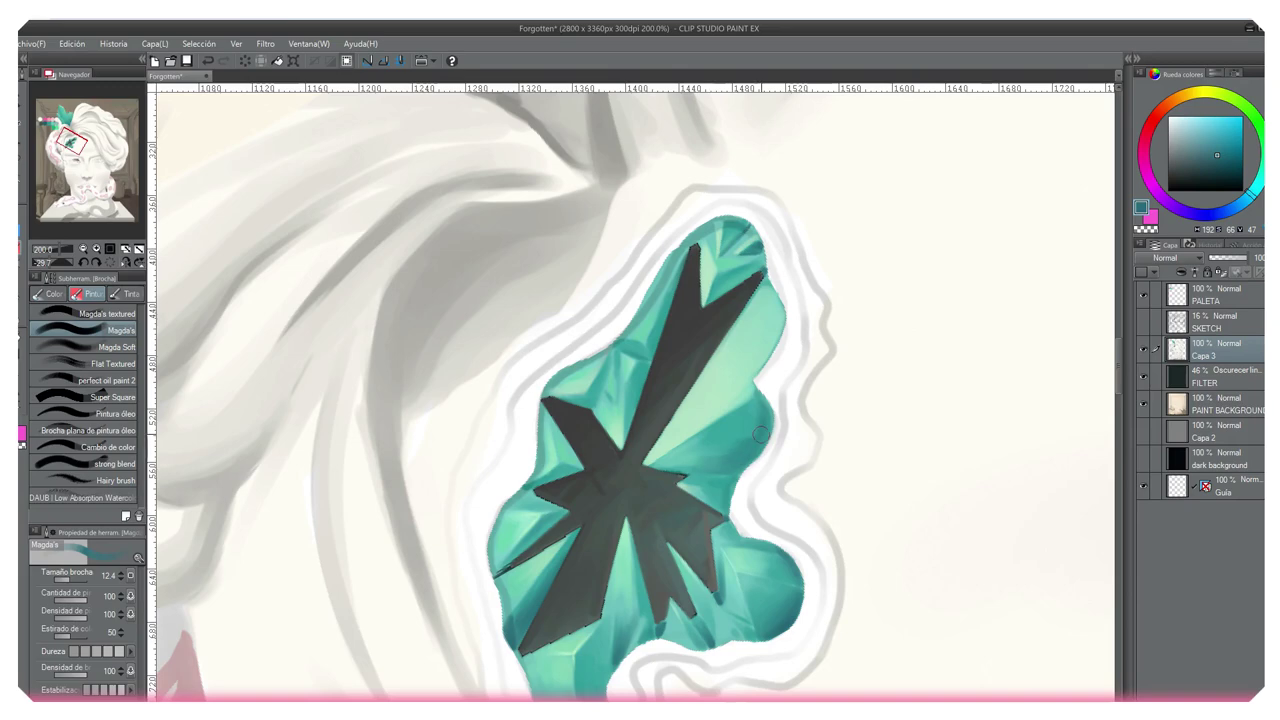
left_click(727, 438, "alt")
left_click_drag(765, 443, 780, 350)
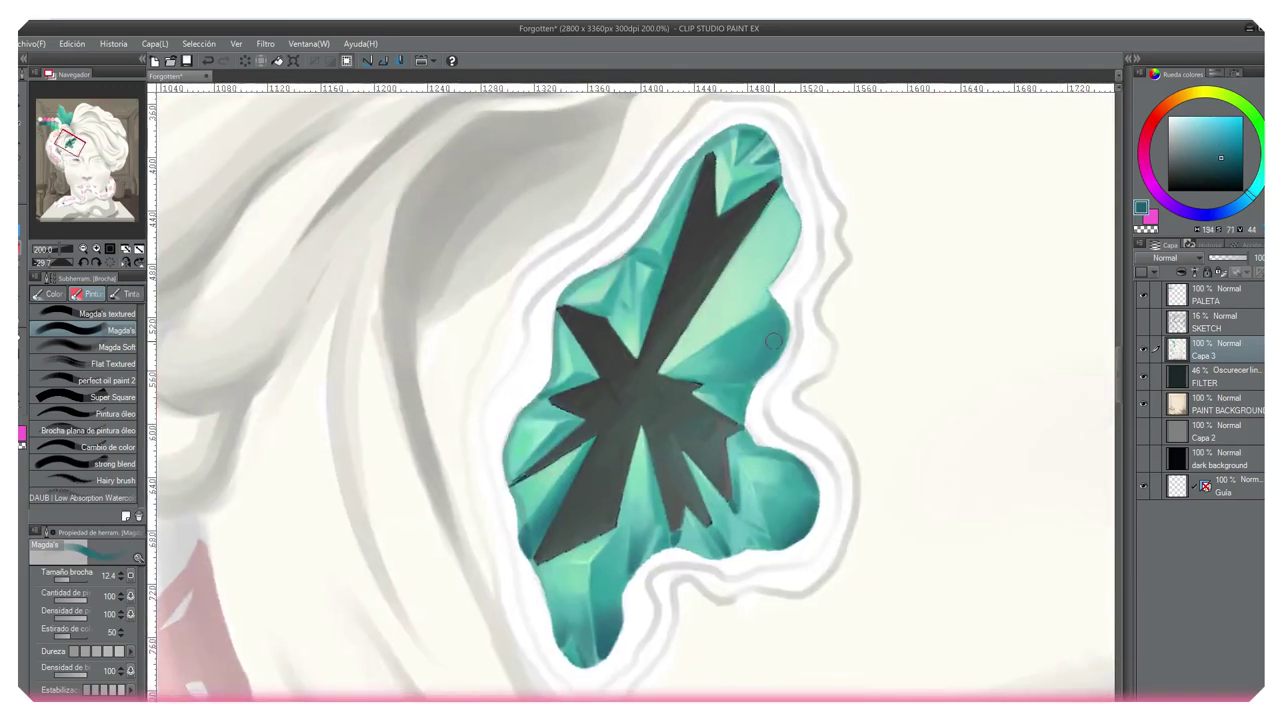
- Darken the facet edges beside the core's right-hand spikes with fine dark teal strokes of Magda's brush
key("bracketleft")
key("bracketleft")
key("bracketleft")
key("bracketleft")
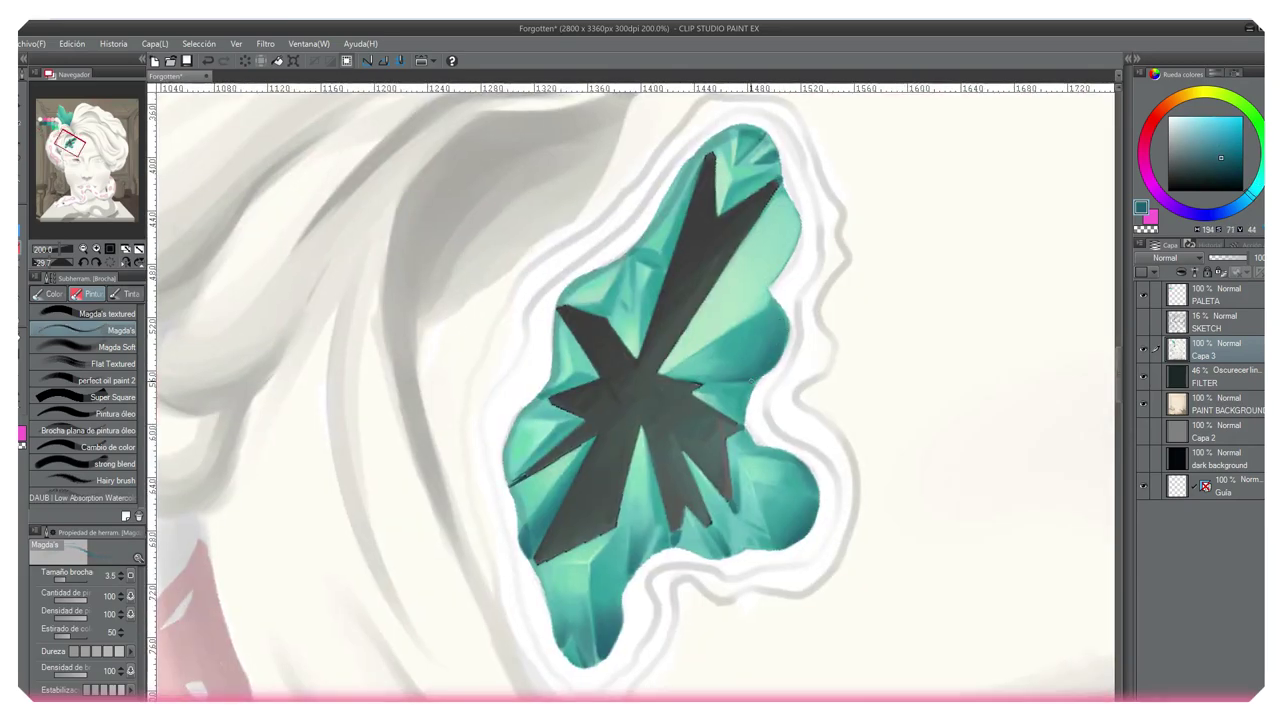
key("bracketright")
left_click_drag(737, 406, 713, 459)
key("bracketleft")
key("bracketleft")
key("bracketright")
key("bracketright")
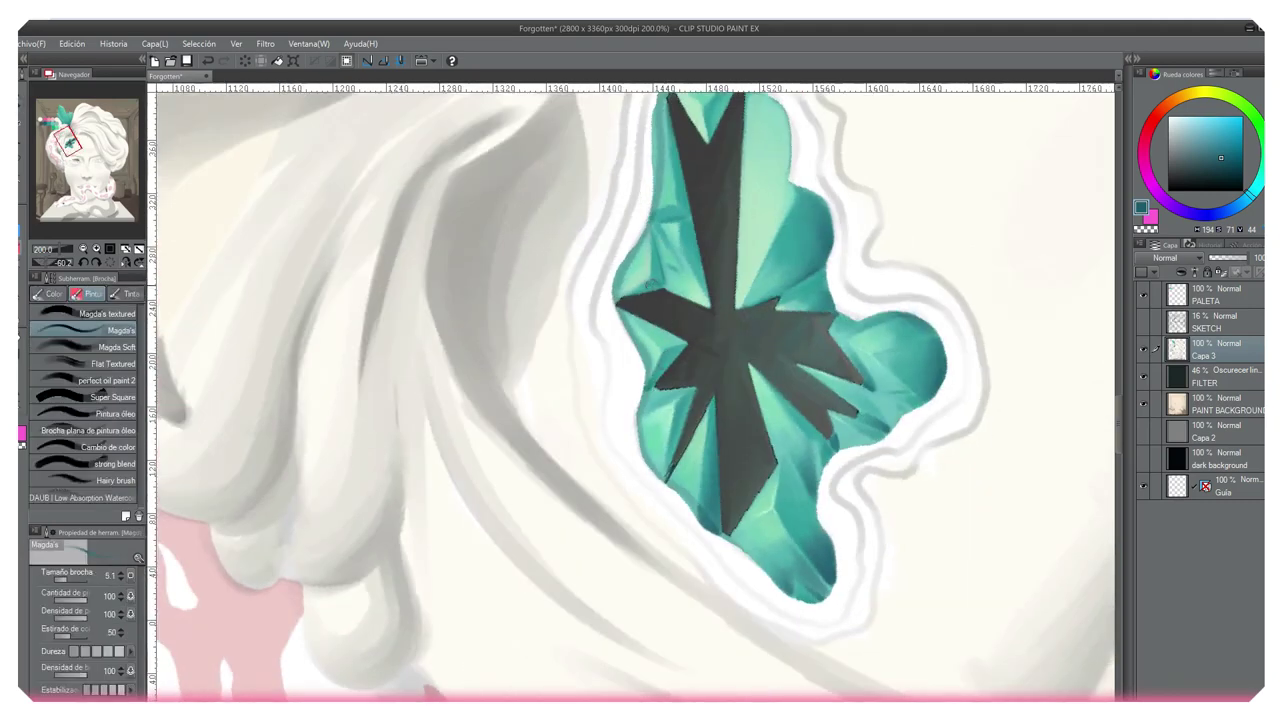
- Paint near-black strokes with Magda's brush into the upper left spike of the forehead crystal's dark core
scroll(707, 217, "down", 5)
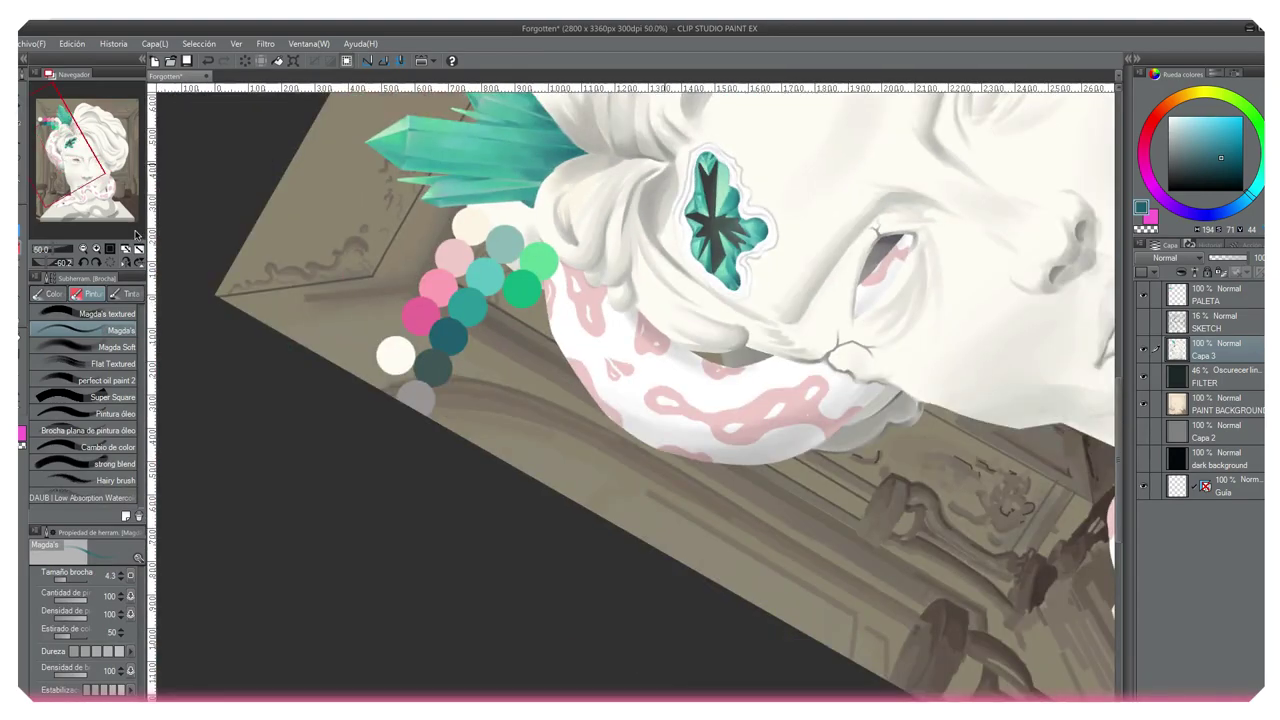
scroll(574, 322, "up", 4)
scroll(574, 322, "down", 4)
right_click(1210, 348)
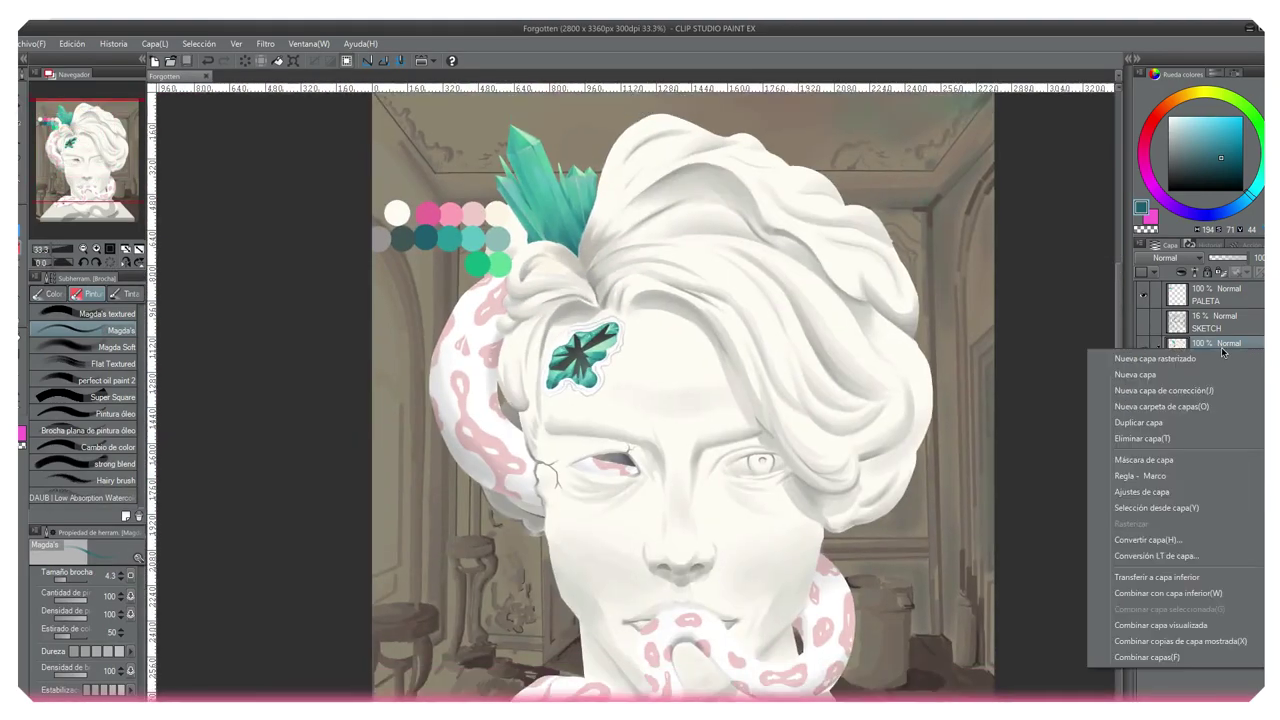
left_click(1175, 509)
scroll(748, 196, "up", 3)
scroll(748, 196, "up", 2)
key("ctrl+@")
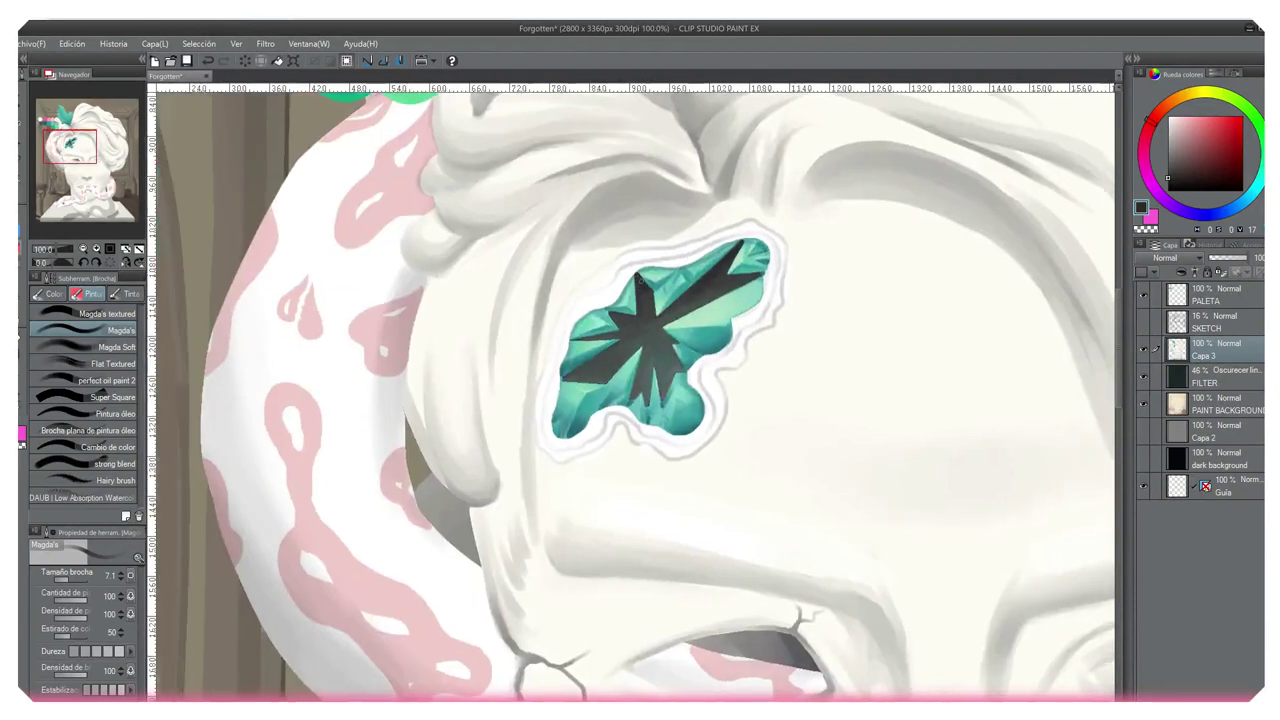
left_click_drag(641, 296, 650, 320)
- Move the PALETA layer's colour swatches down beside the bust's jaw, above the snake's head
scroll(621, 320, "down", 5)
scroll(621, 320, "up", 4)
scroll(700, 400, "down", 4)
scroll(818, 380, "up", 5)
scroll(818, 380, "down", 5)
scroll(700, 300, "up", 2)
left_click(1220, 294)
key("k")
scroll(700, 300, "down", 2)
left_click_drag(726, 292, 508, 469)
scroll(680, 393, "up", 4)
mouse_move(680, 393)
left_mouse_down()
mouse_move(590, 208)
mouse_move(527, 118)
left_mouse_up()
key("b")
- Try a deeper pink from the palette on the elongated spot at the snake's neck bend
scroll(355, 165, "up", 1)
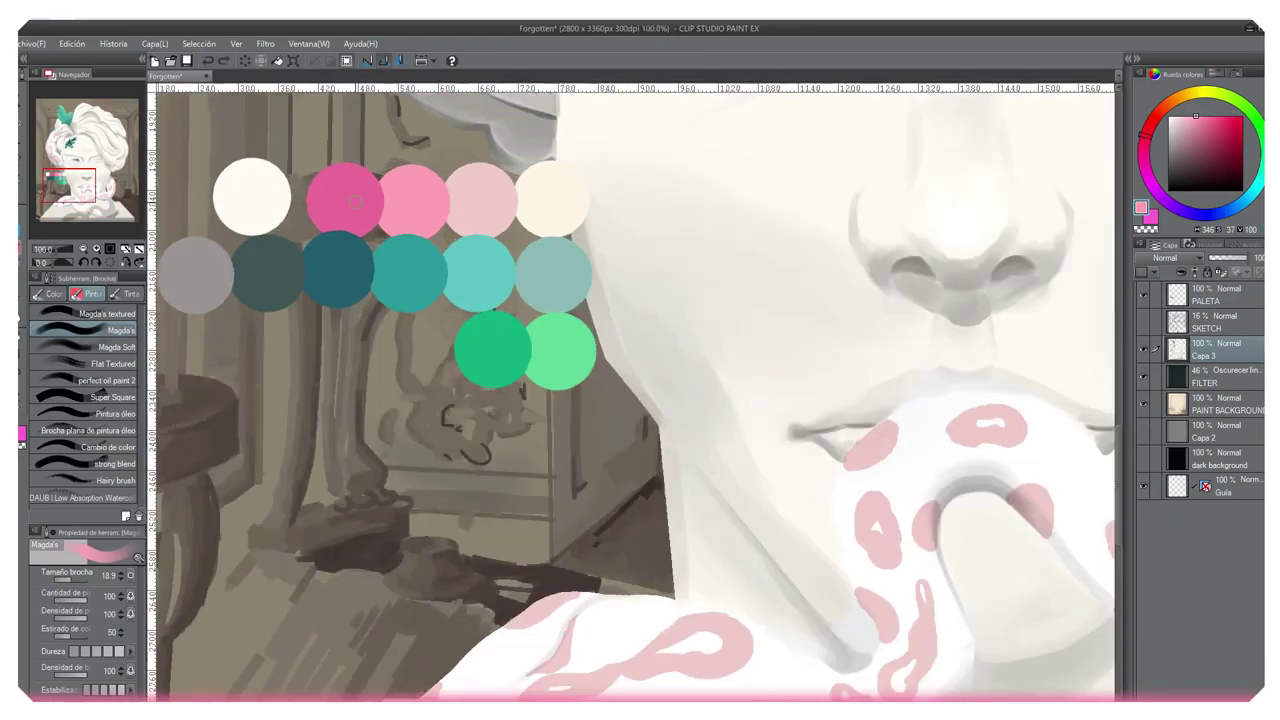
left_click_drag(900, 620, 670, 475)
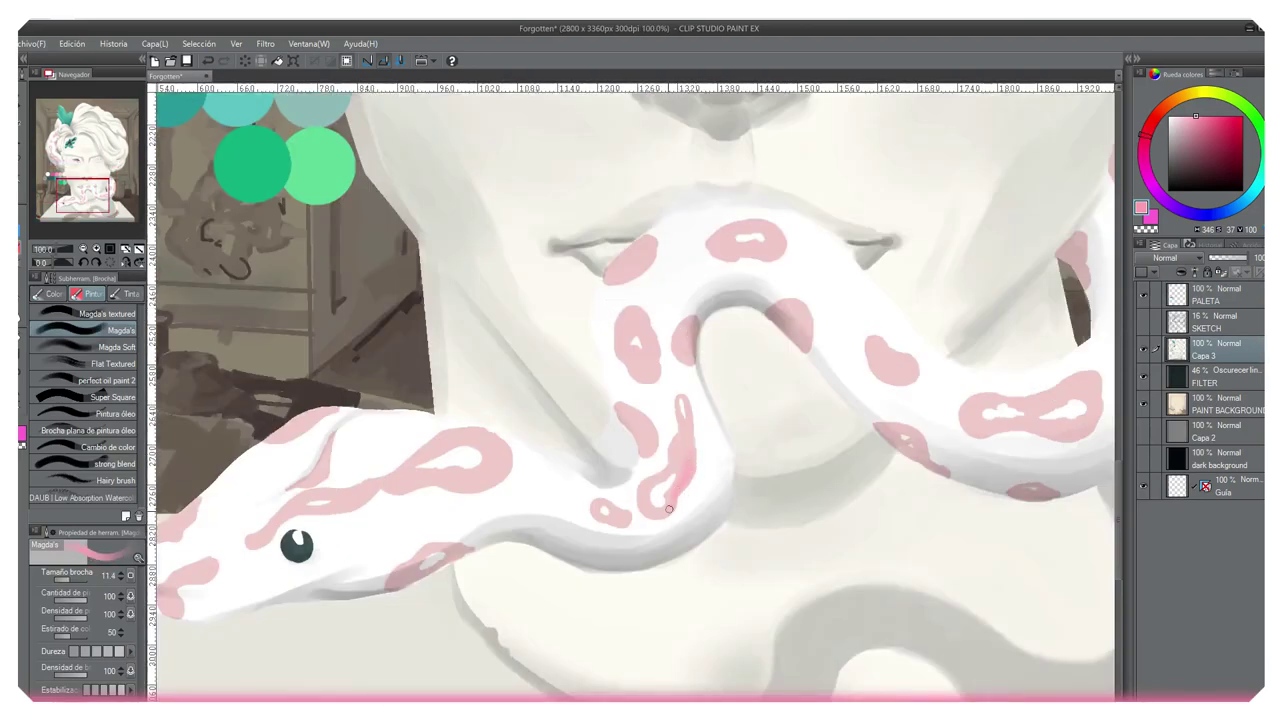
scroll(656, 320, "down", 4)
left_click_drag(640, 340, 748, 462)
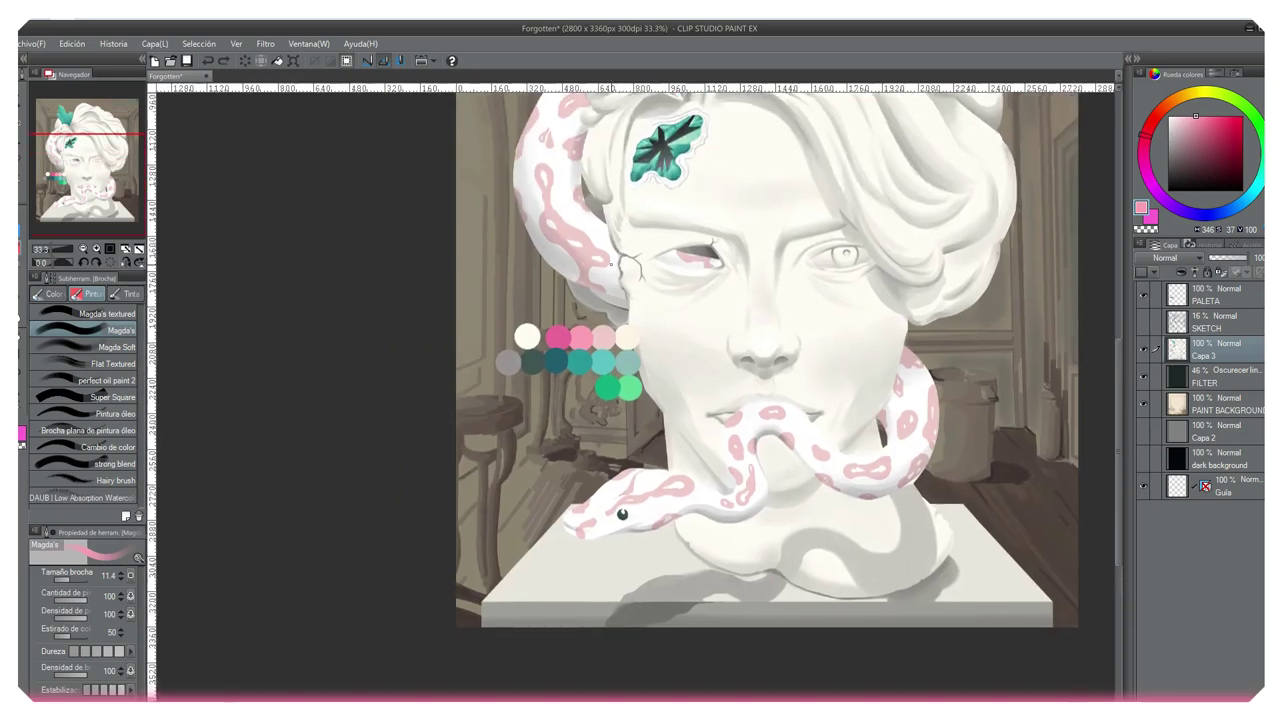
- Consult the reference board and paint a first row of light grey scales under the snake's neck on a Multiply layer
left_click(793, 370, "alt")
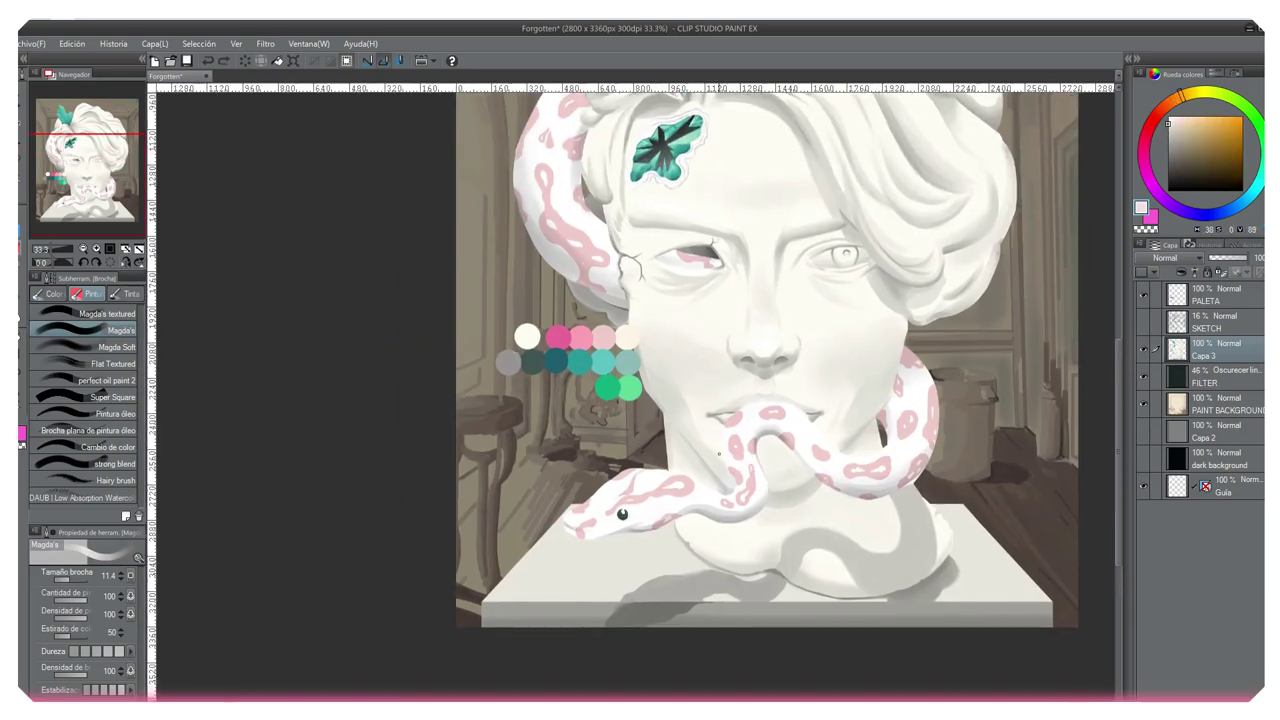
scroll(660, 552, "up", 3)
key("alt+Tab")
scroll(268, 371, "down", 3)
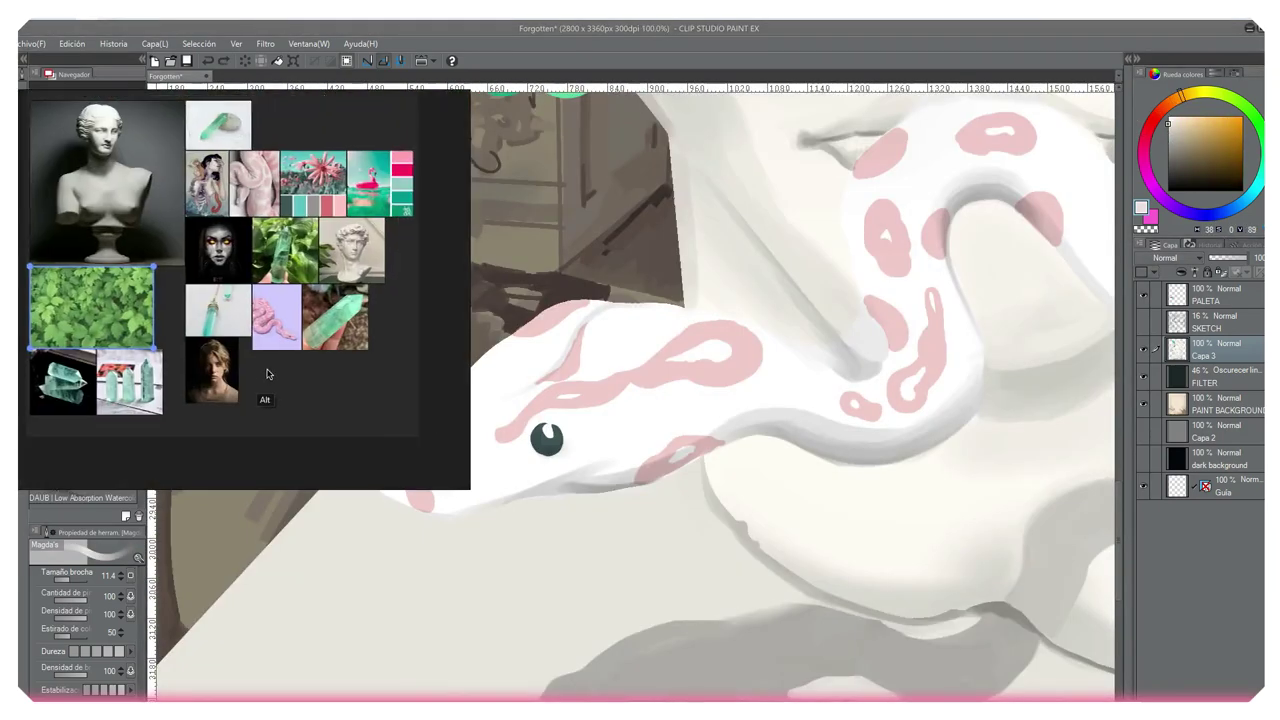
scroll(293, 378, "up", 3)
scroll(293, 378, "down", 2)
key("alt+Tab")
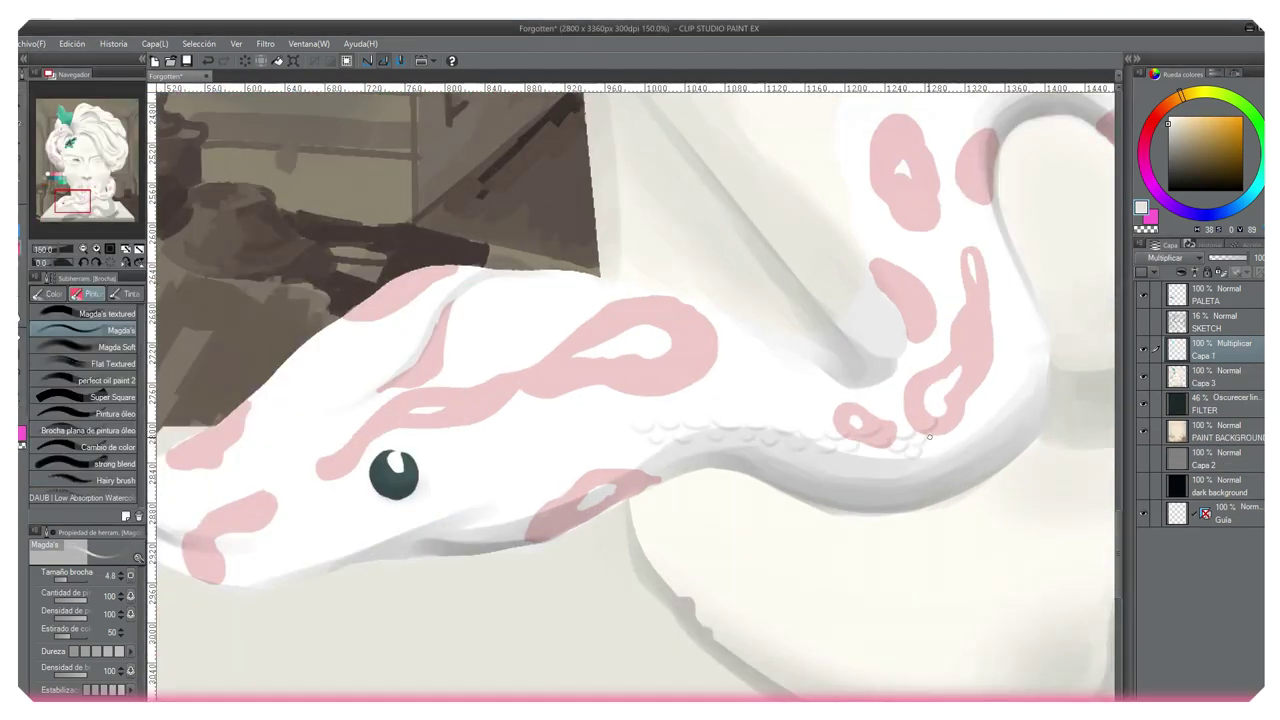
- Extend the rows of grey scales along the snake's neck toward the eye and around the bend
scroll(914, 459, "down", 5)
scroll(683, 271, "up", 5)
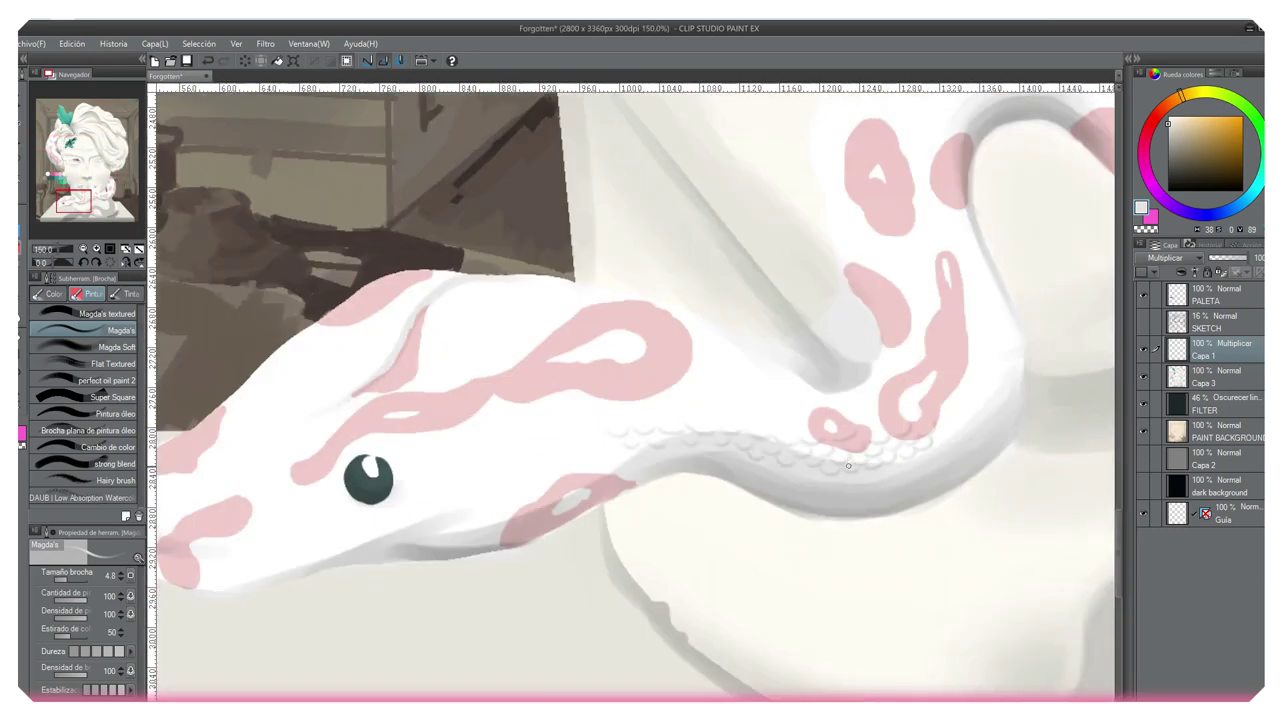
left_click_drag(536, 437, 430, 442)
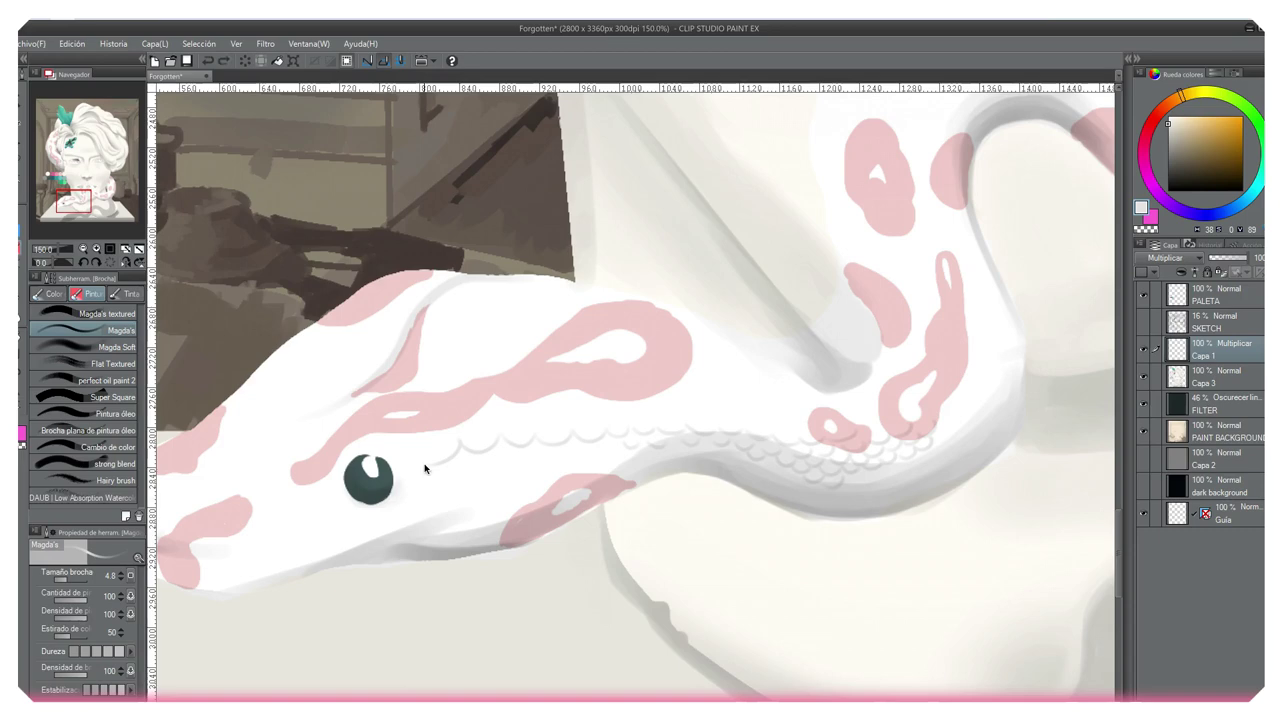
mouse_move(531, 424)
left_mouse_down()
mouse_move(595, 391)
mouse_move(704, 402)
left_mouse_up()
scroll(579, 441, "down", 2)
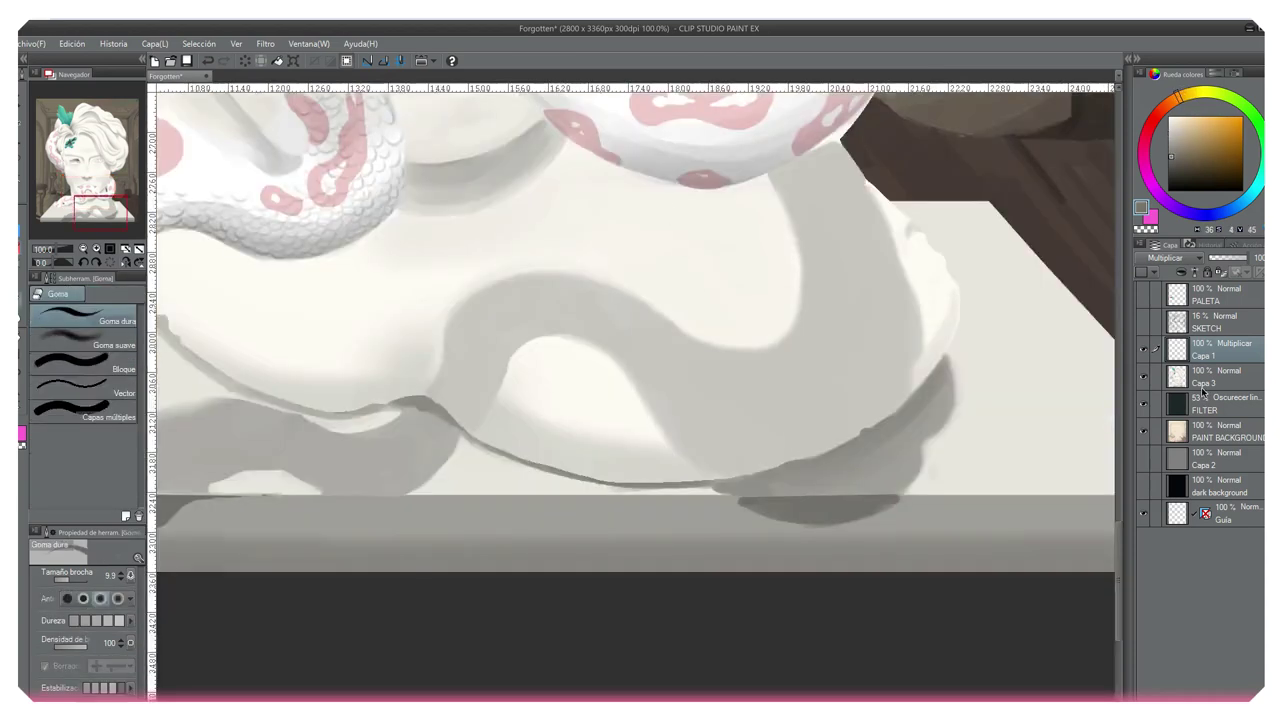
- Extend and soften the grey cast shadows under the bust and over the plinth's front edge on Capa 3
mouse_move(740, 508)
left_mouse_down()
mouse_move(893, 501)
mouse_move(794, 520)
mouse_move(840, 522)
mouse_move(742, 506)
mouse_move(855, 523)
mouse_move(748, 507)
mouse_move(561, 520)
mouse_move(740, 504)
mouse_move(793, 531)
mouse_move(870, 517)
left_mouse_up()
key("b")
key("bracketleft")
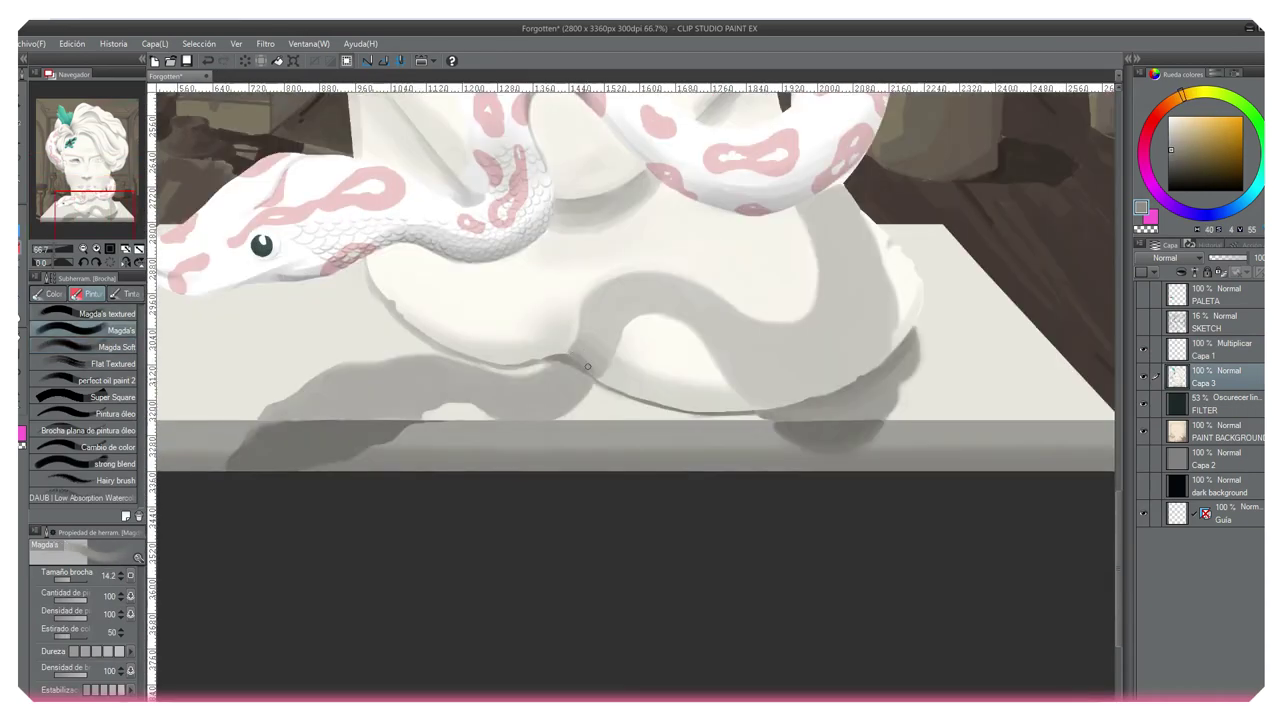
key("b")
left_click(603, 356, "alt")
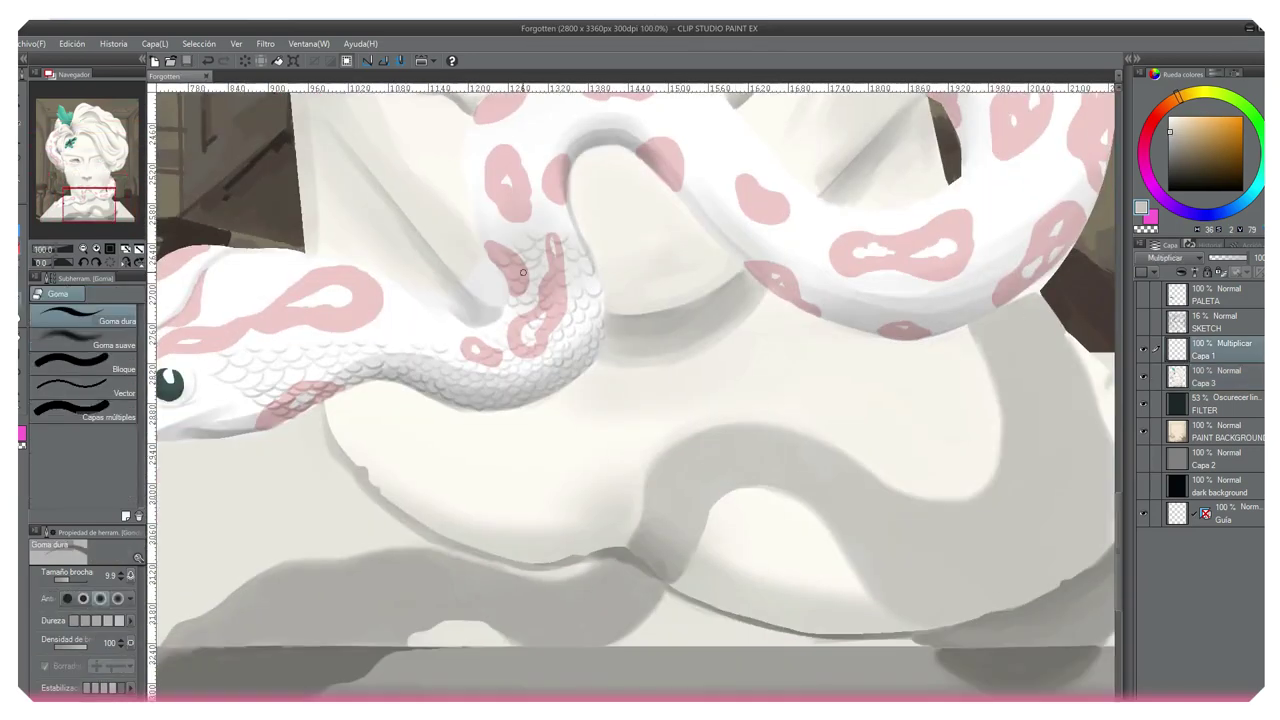
- Extend the scale texture over the snake's body and head on the Multiply layer, consulting the pink snake reference photos
left_click(522, 272)
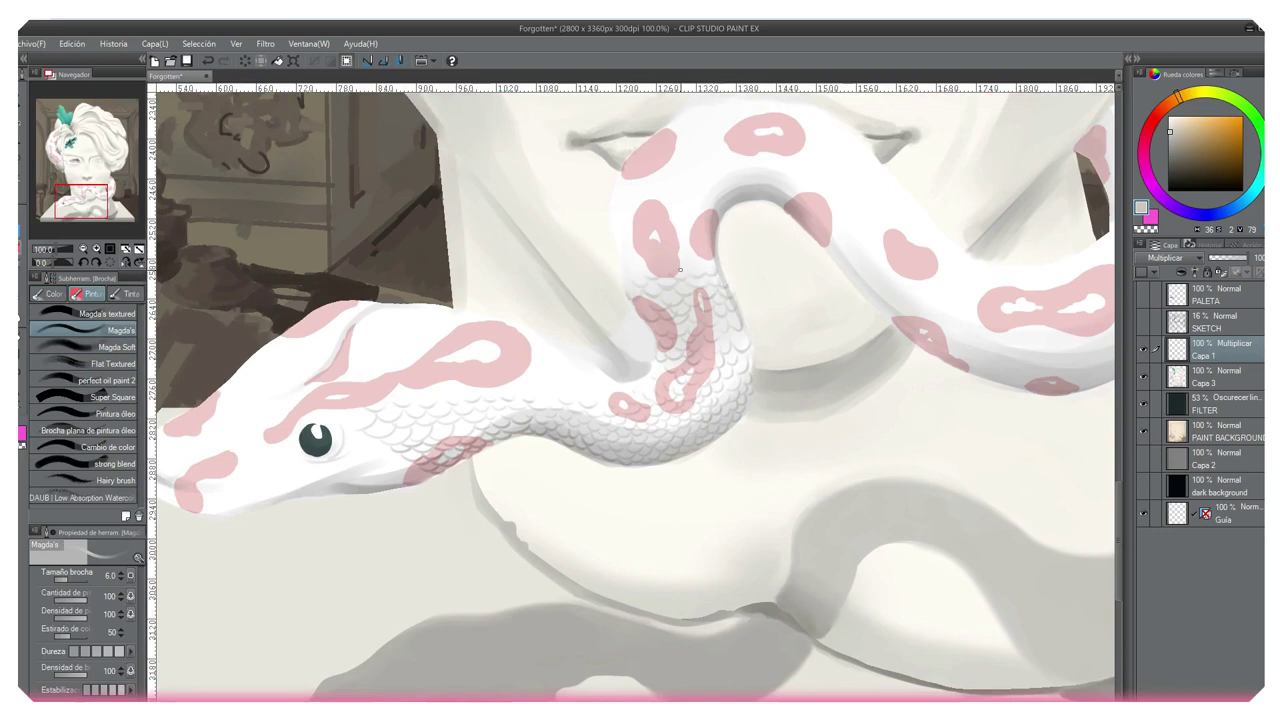
left_click_drag(631, 266, 626, 276)
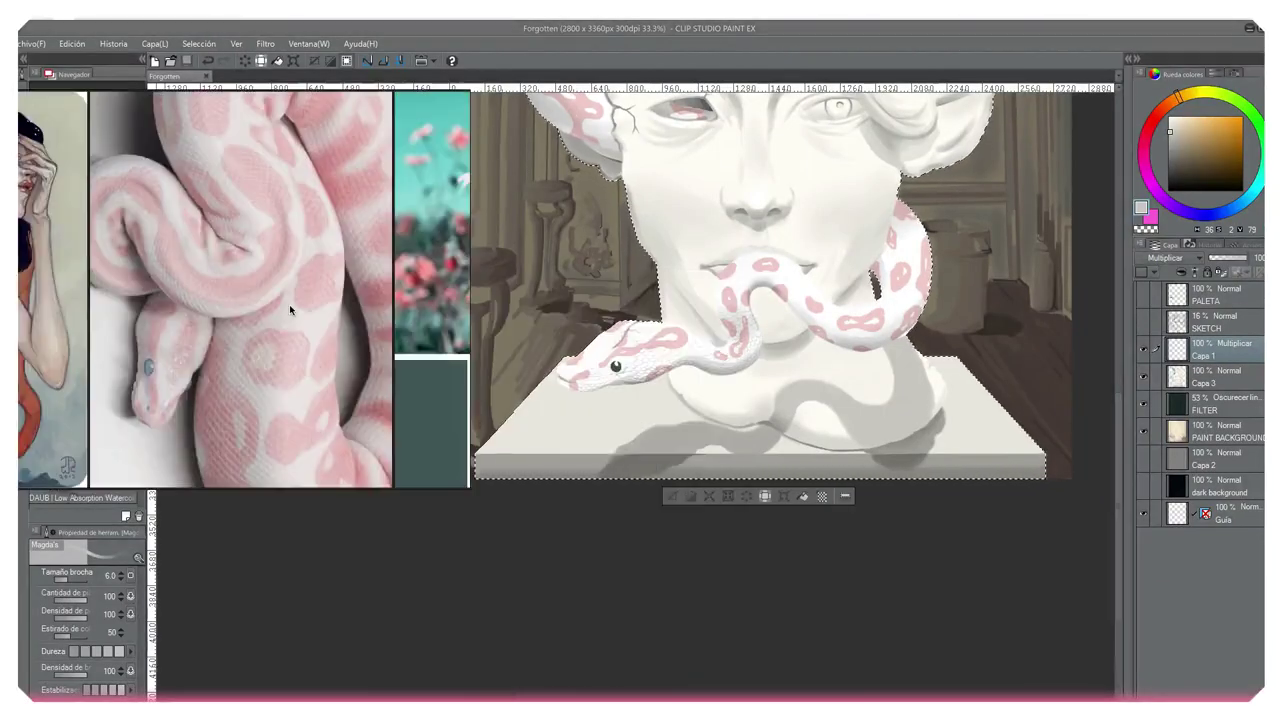
scroll(289, 304, "down", 3)
left_click_drag(289, 304, 280, 204)
scroll(275, 300, "up", 5)
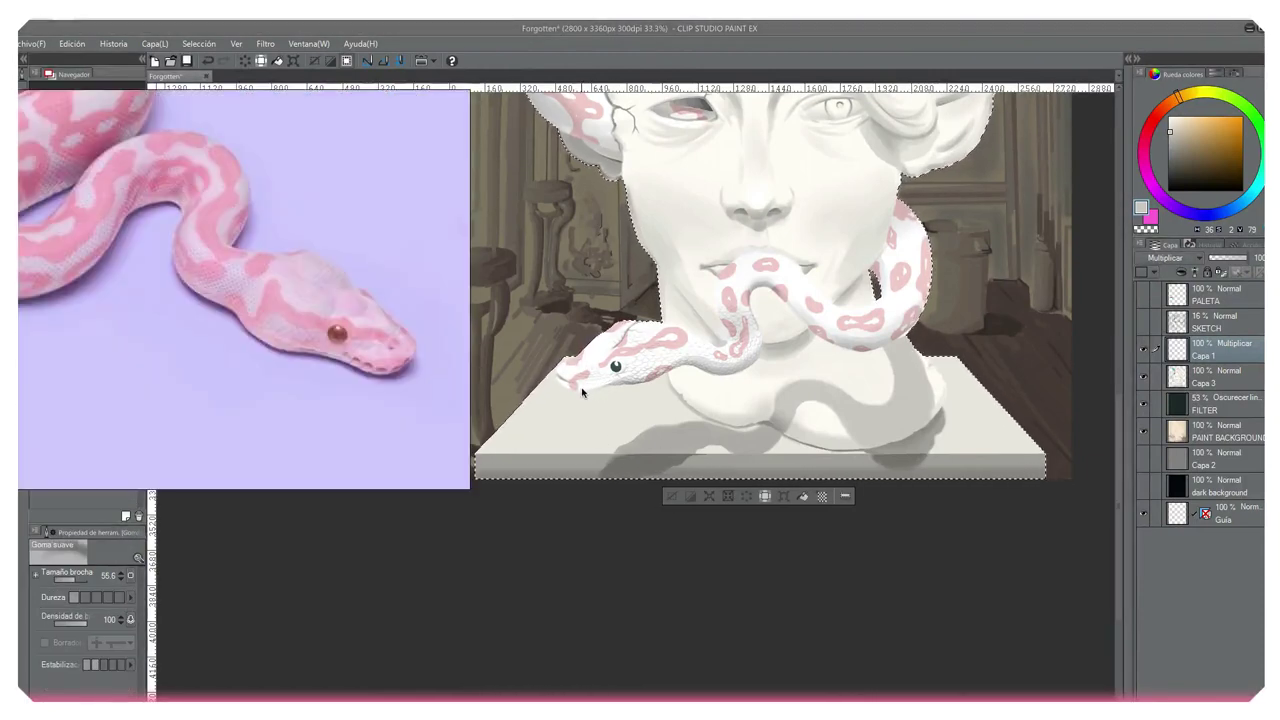
scroll(278, 289, "down", 3)
scroll(278, 289, "up", 5)
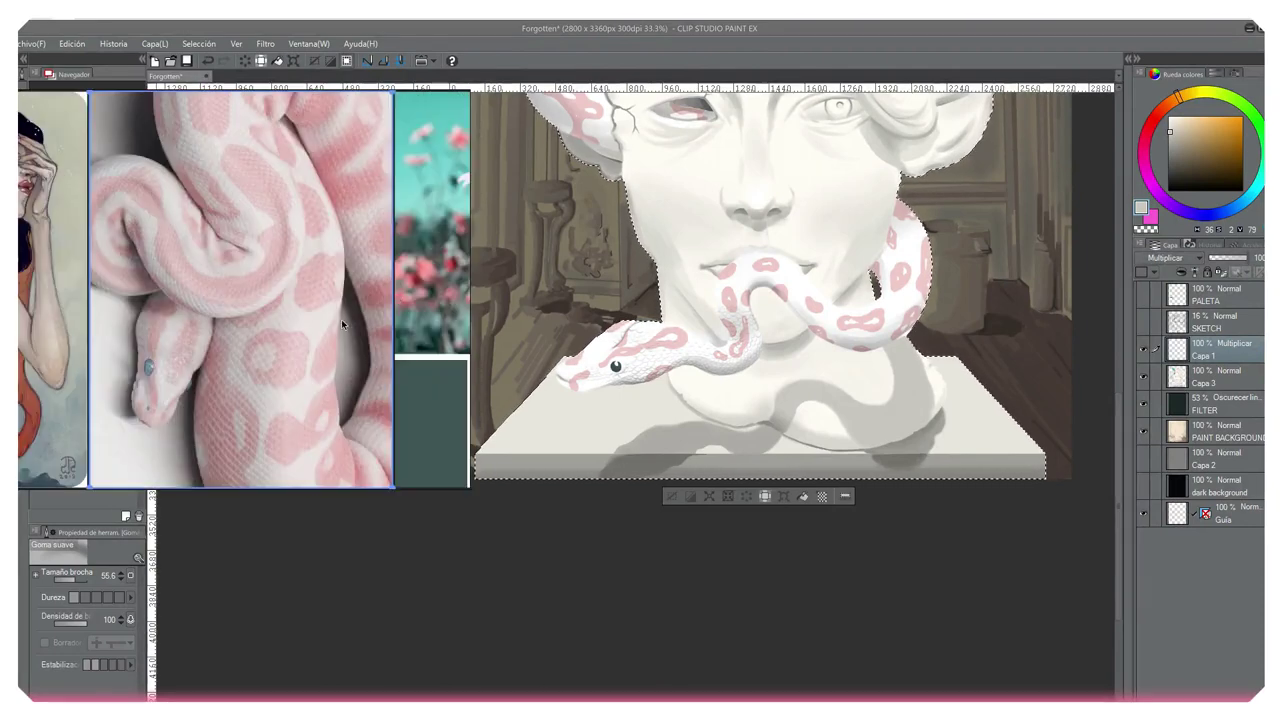
scroll(341, 319, "down", 5)
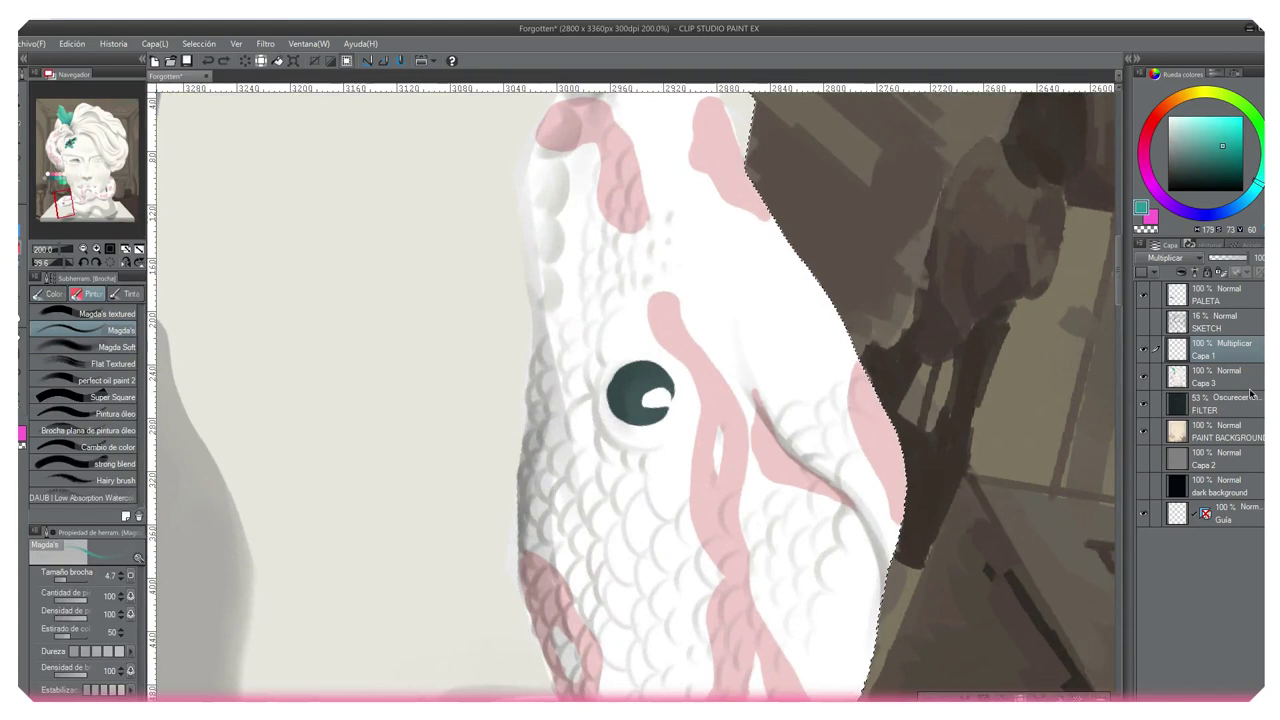
- Repaint the snake's eye on Capa 3 with a teal rim, sampled dark teal centre and smaller white highlights
left_click(1249, 388)
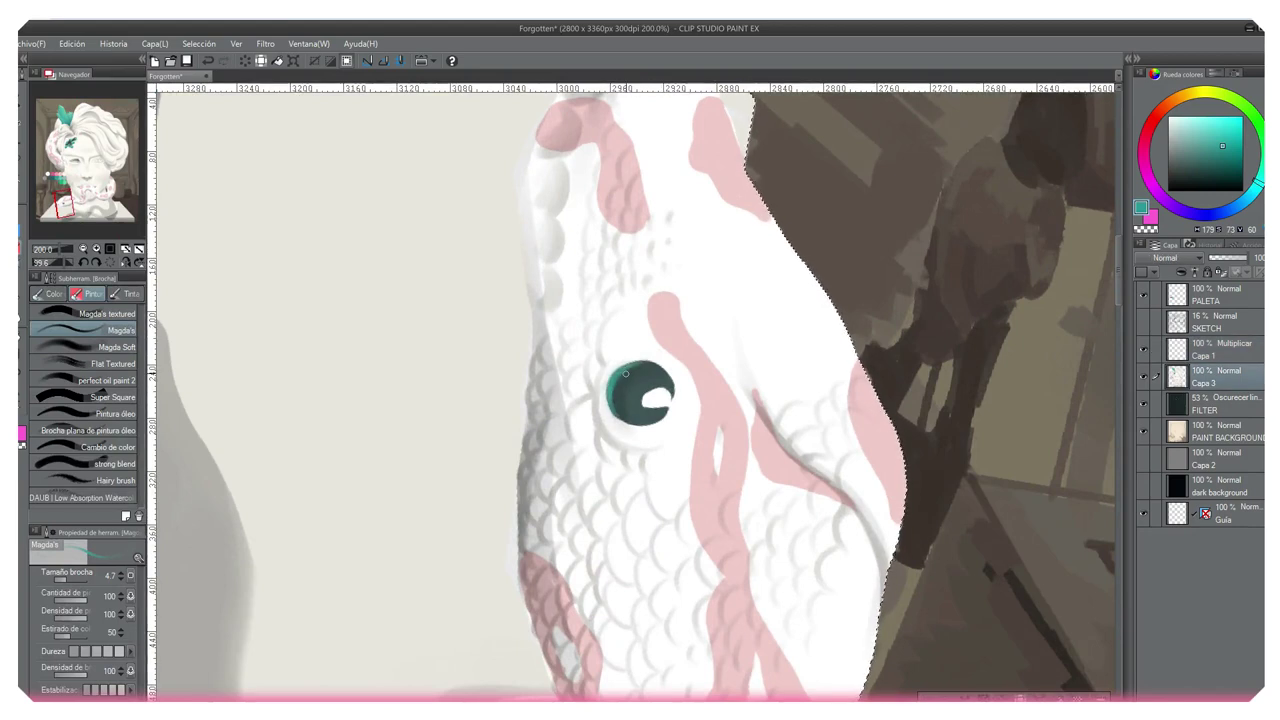
left_click(615, 395, "alt")
left_click(653, 366, "alt")
left_click_drag(648, 391, 645, 405)
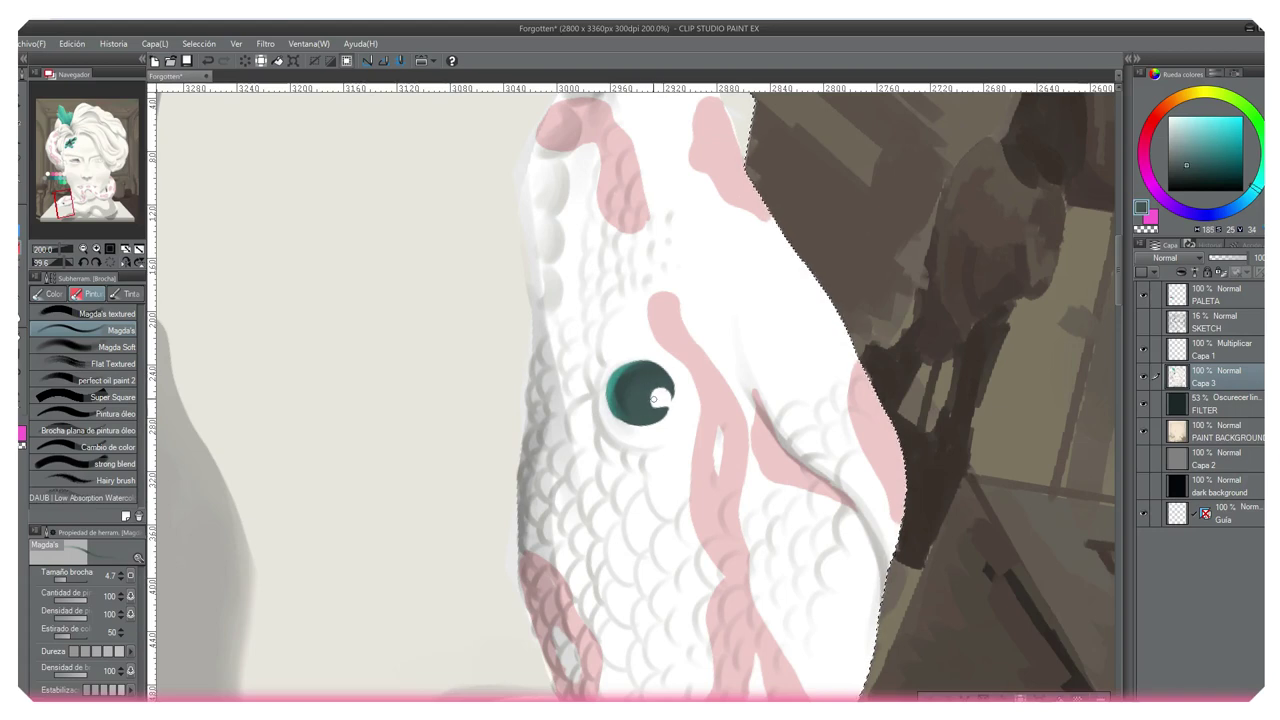
left_click(637, 377, "alt")
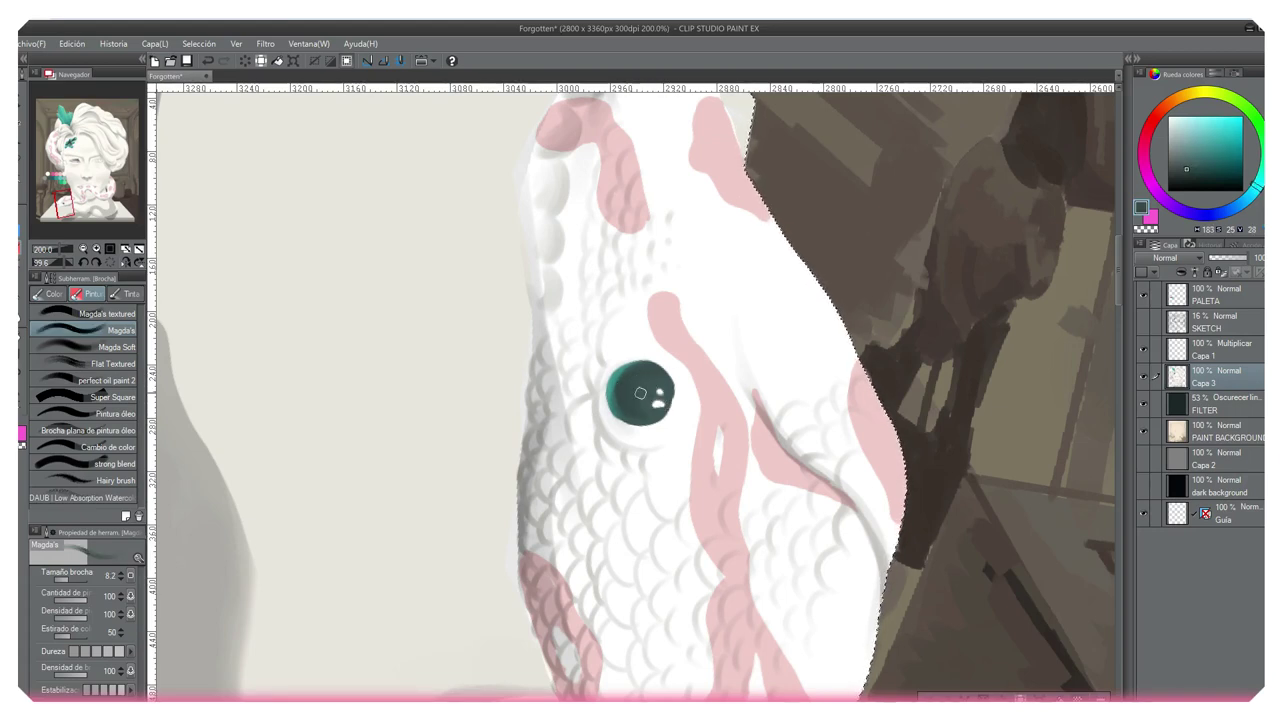
- Paint two small dark nostrils on the snake's snout with a 4.1 Magda's brush
scroll(676, 358, "down", 1)
scroll(676, 358, "down", 5)
scroll(726, 308, "up", 5)
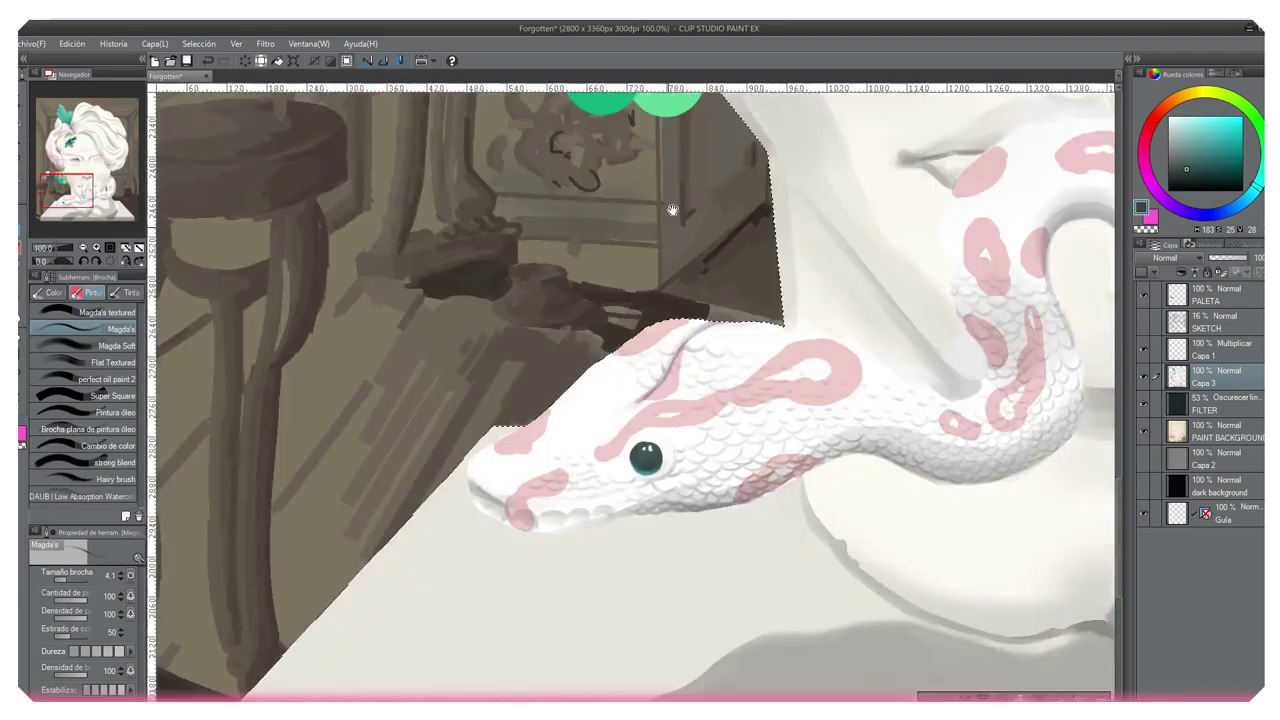
left_click(651, 420)
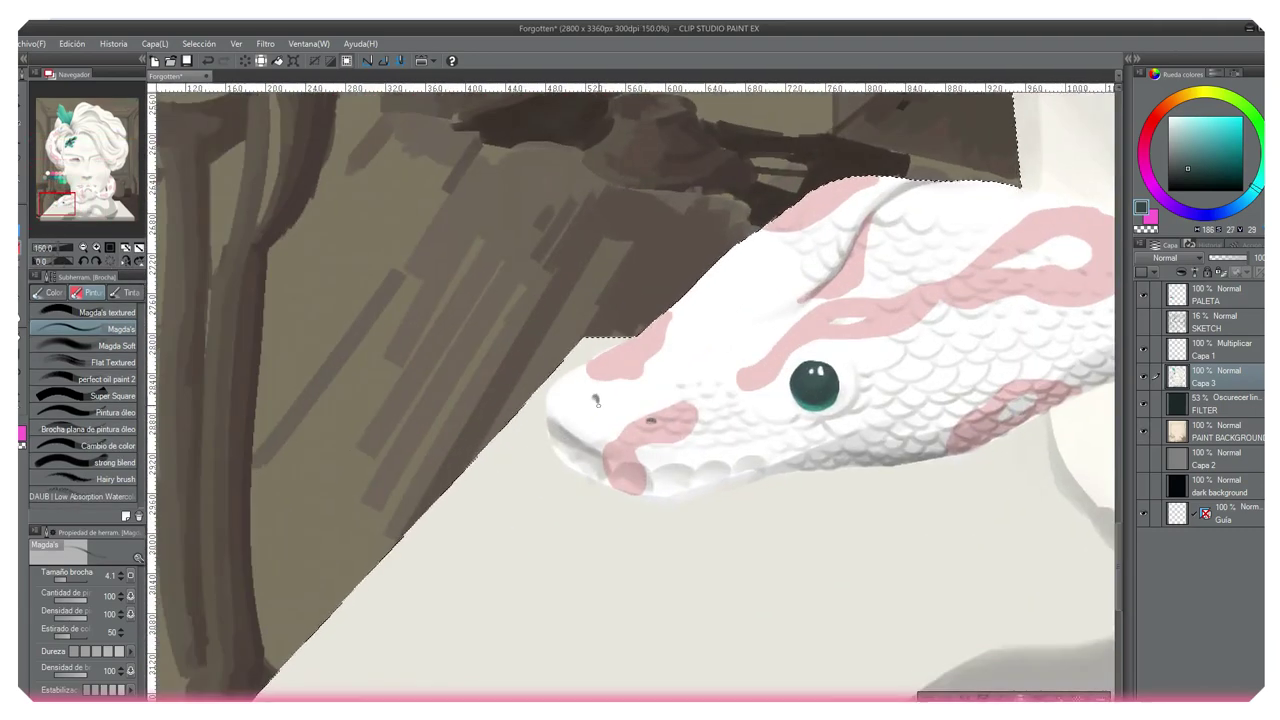
- Move the colour palette swatches to the upper right corner of the canvas
scroll(594, 399, "down", 5)
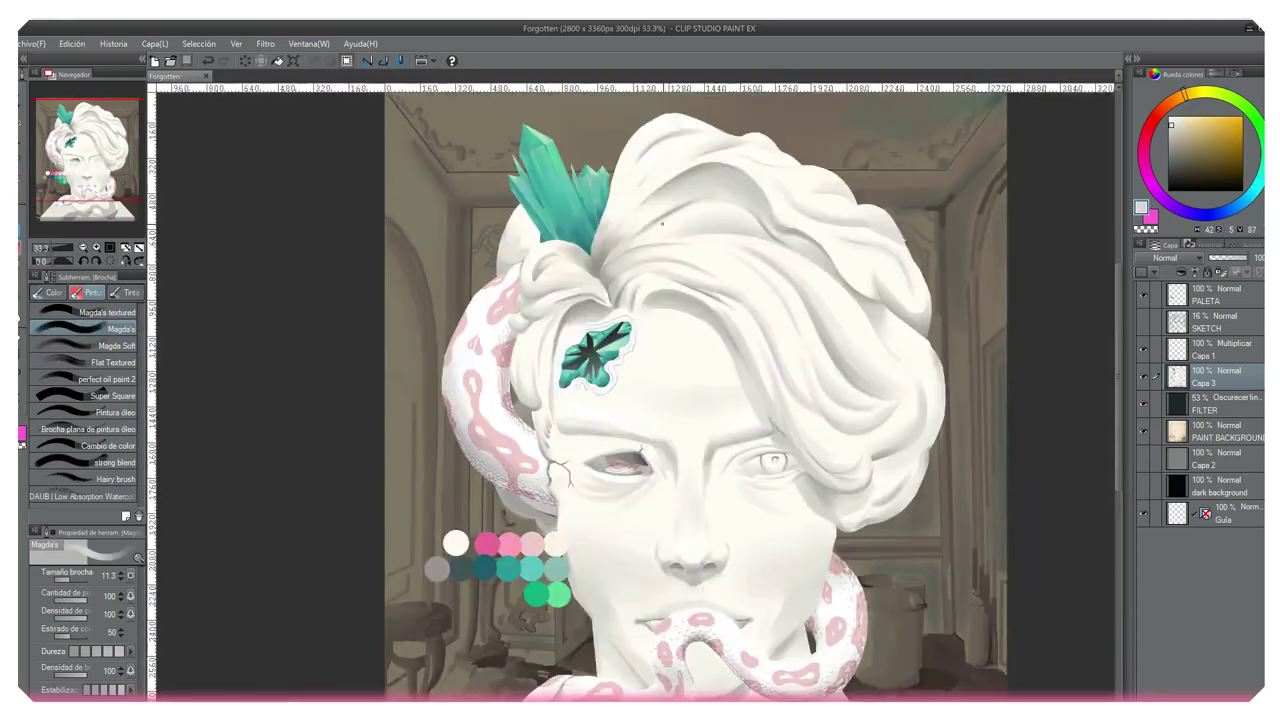
key("k")
left_click_drag(505, 570, 965, 186)
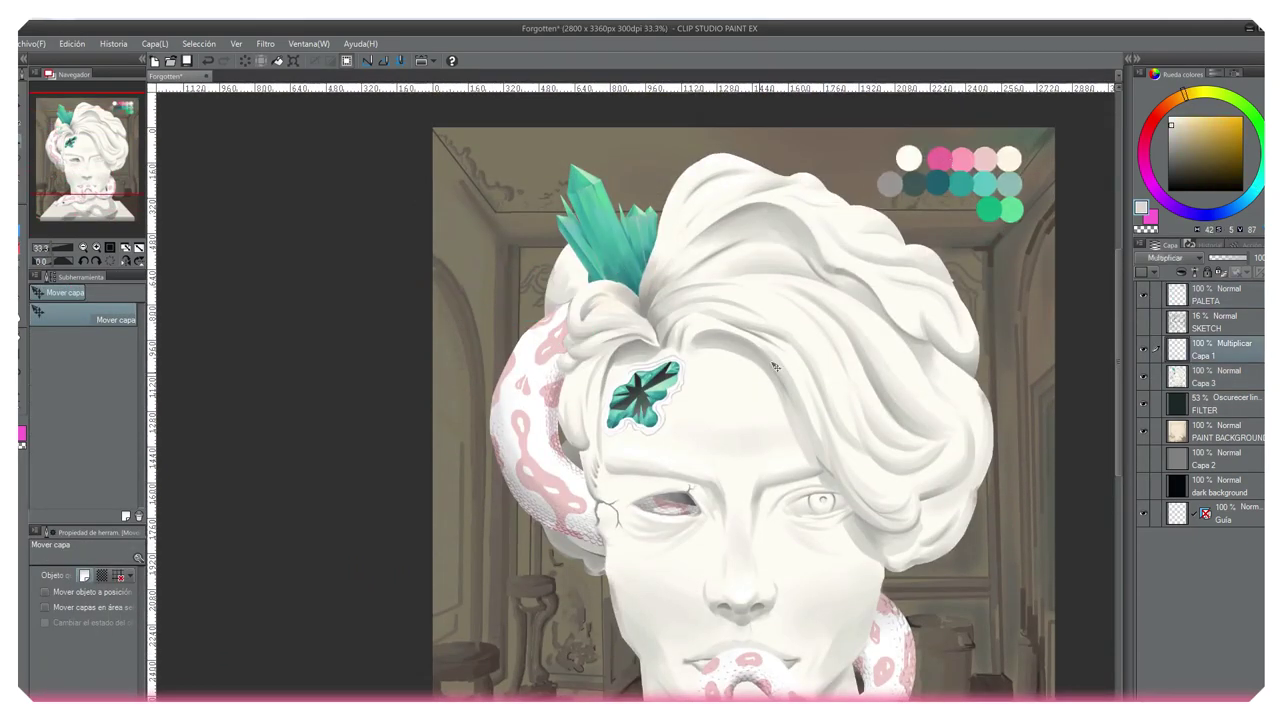
- Select the facet left of the core's upper spike with the polyline tool and shade it teal on a new Multiply layer
scroll(646, 363, "up", 5)
left_click_drag(646, 363, 1029, 275)
scroll(658, 498, "up", 1)
key("m")
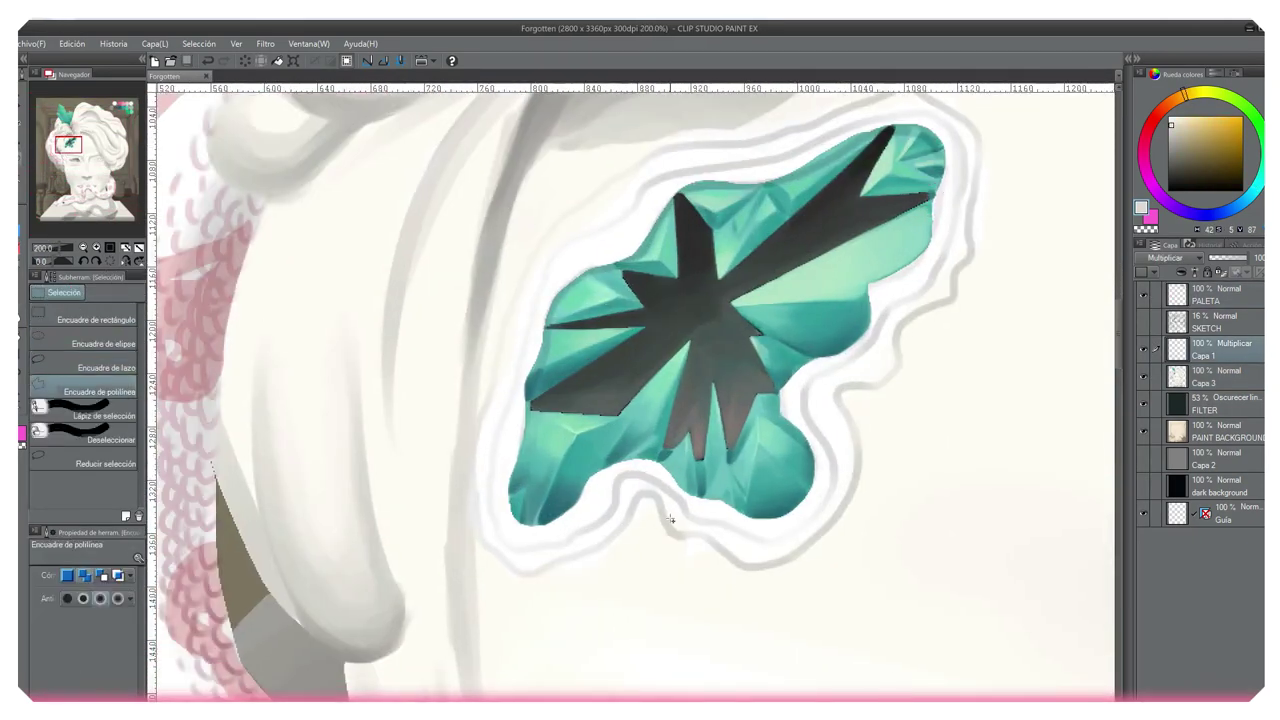
left_click(678, 278)
double_click(656, 224)
key("ctrl+shift+n")
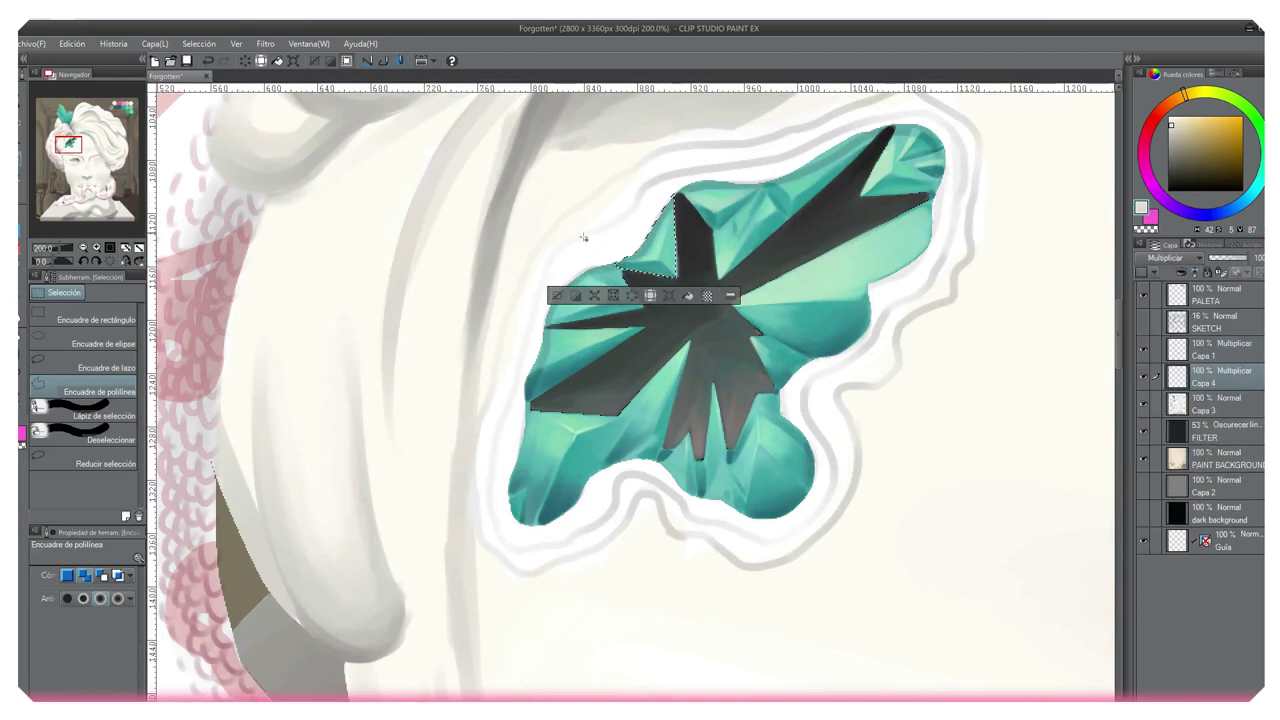
left_click_drag(583, 237, 497, 281)
key("ctrl+d")
key("b")
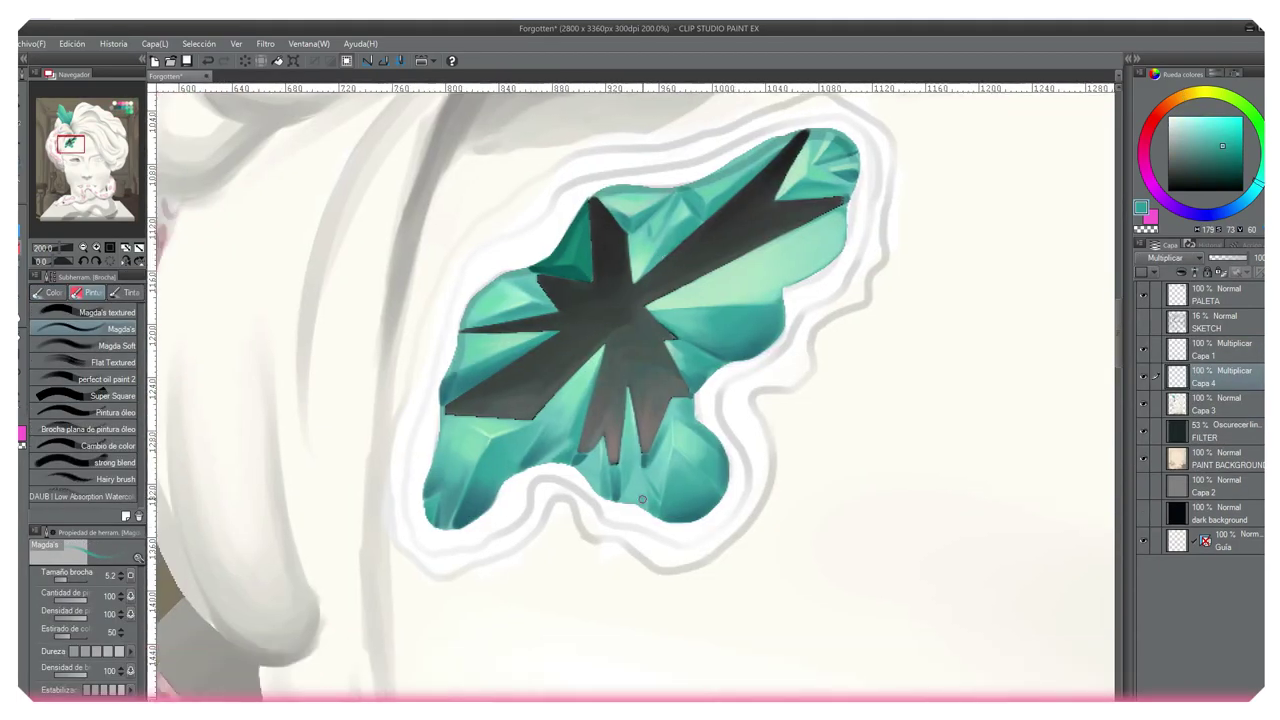
- Select the facet between the core's two lower spikes with the polyline tool and shade it teal on the Multiply layer Capa 4
key("m")
left_click(627, 386)
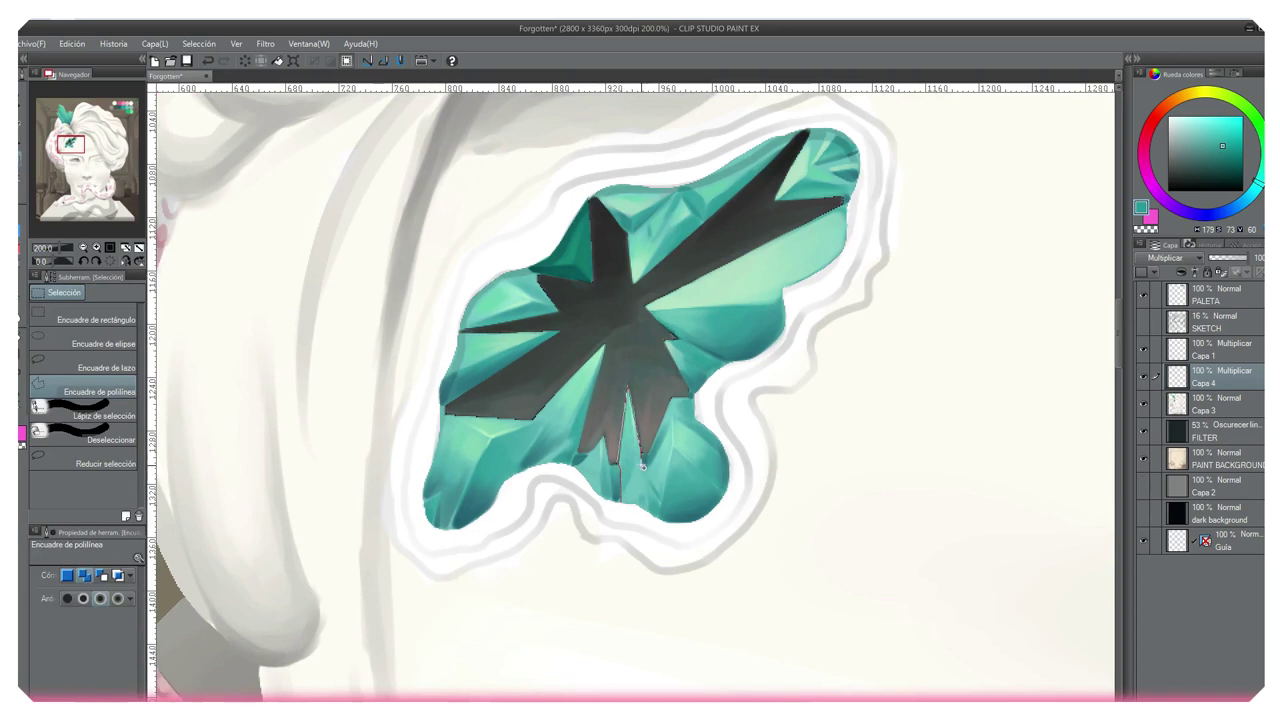
left_click(636, 505)
key("alt+Delete")
key("ctrl+d")
key("b")
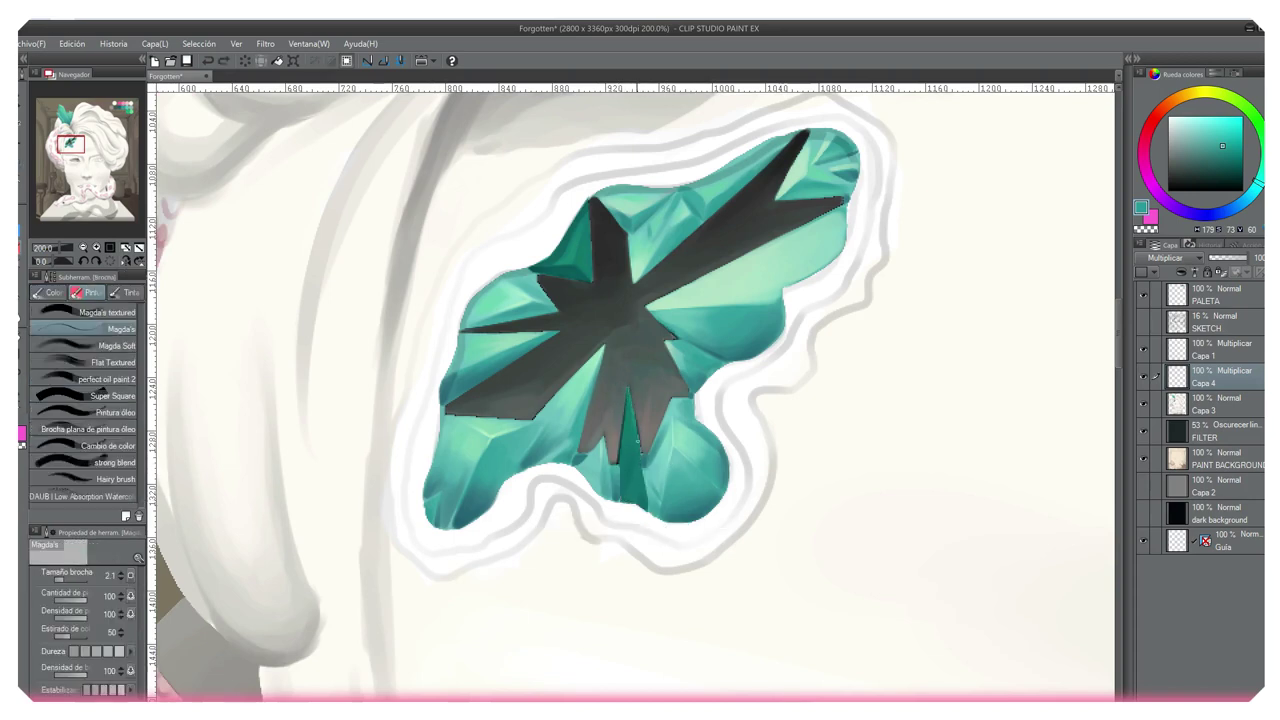
key("e")
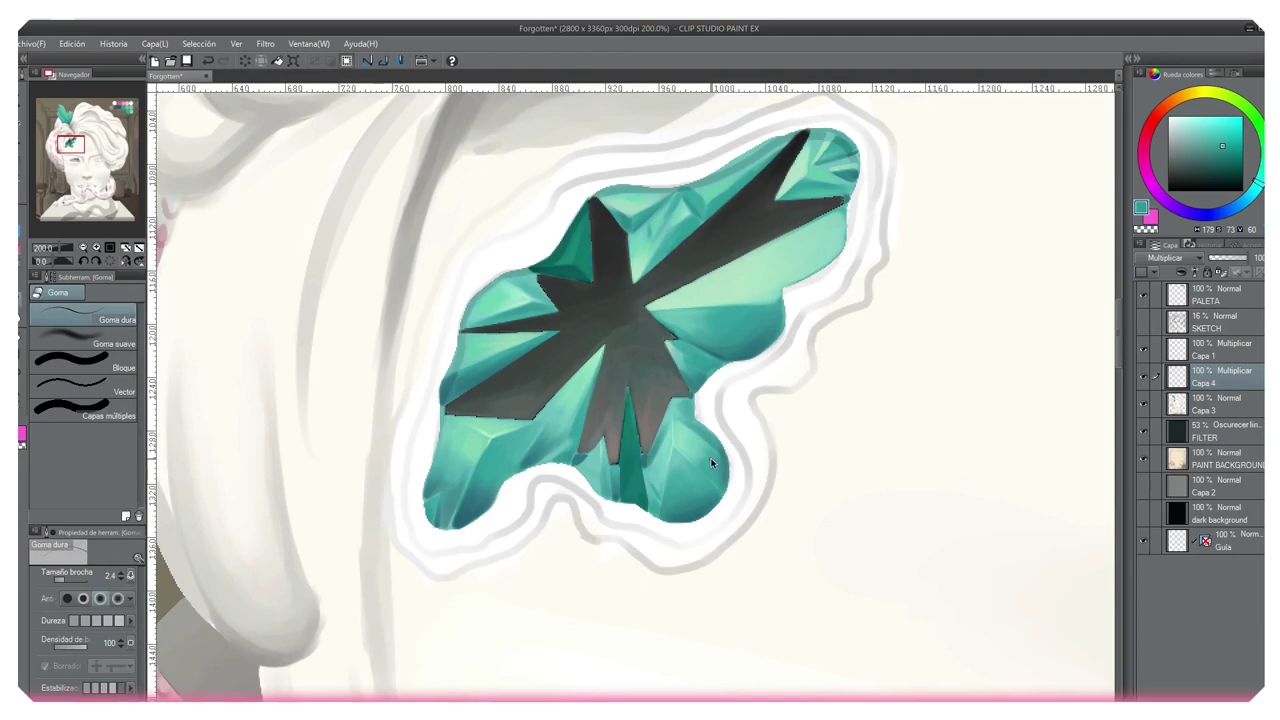
scroll(638, 364, "down", 5)
scroll(640, 355, "up", 8)
key("p")
mouse_move(588, 418)
left_mouse_down()
mouse_move(567, 307)
mouse_move(650, 361)
mouse_move(599, 403)
mouse_move(554, 322)
mouse_move(599, 344)
mouse_move(583, 388)
mouse_move(603, 356)
left_mouse_up()
key("bracketright")
key("bracketright")
key("bracketright")
key("bracketright")
scroll(648, 352, "down", 6)
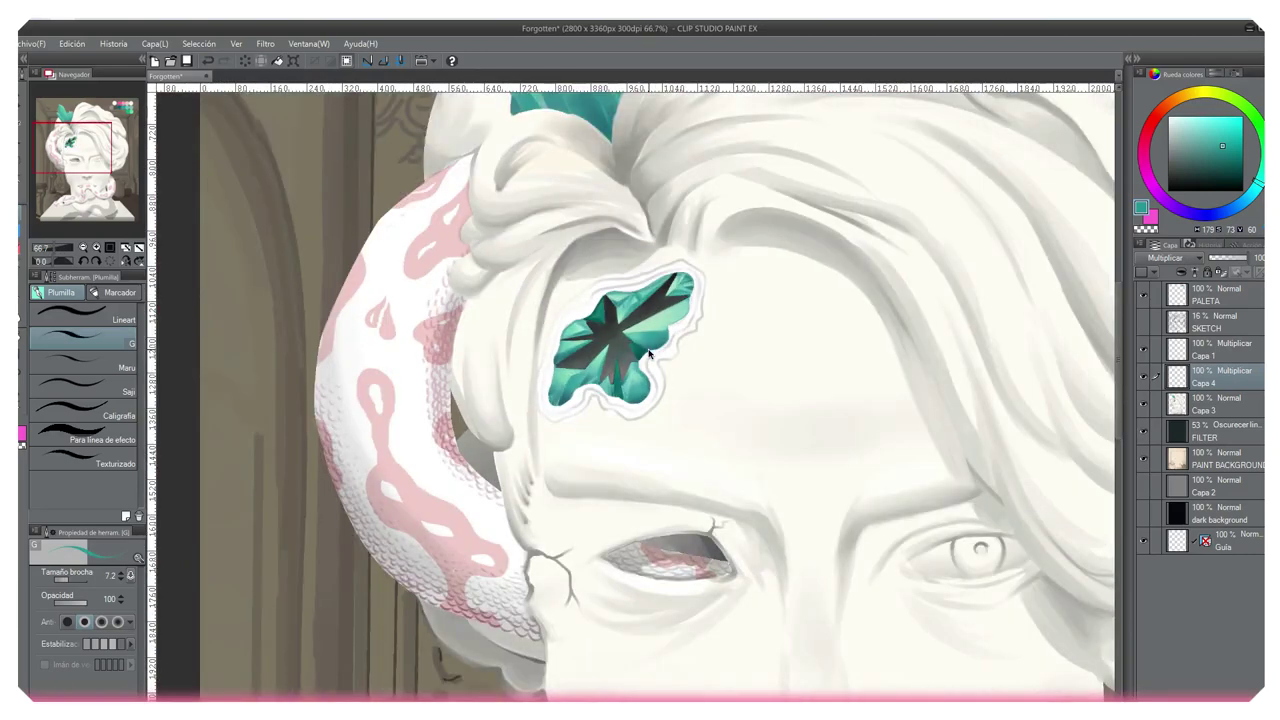
scroll(648, 352, "up", 6)
key("bracketleft")
key("bracketleft")
key("bracketleft")
key("bracketleft")
key("bracketleft")
left_click_drag(526, 450, 523, 377)
key("ctrl+z")
scroll(523, 377, "down", 2)
scroll(585, 130, "down", 1)
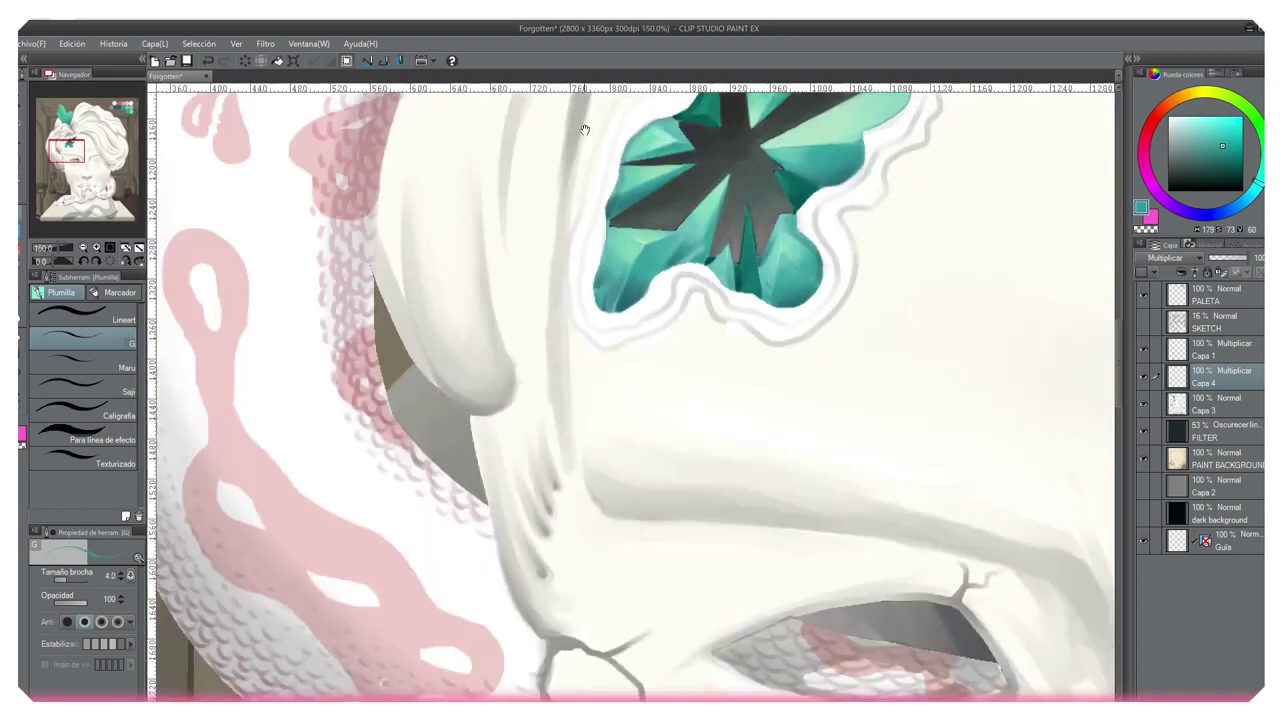
scroll(585, 130, "up", 4)
scroll(585, 130, "down", 5)
- Lower the Multiply layer Capa 4 to 73% opacity and merge it down into Capa 3
left_click_drag(1250, 257, 1233, 262)
key("ctrl+minus")
key("ctrl+minus")
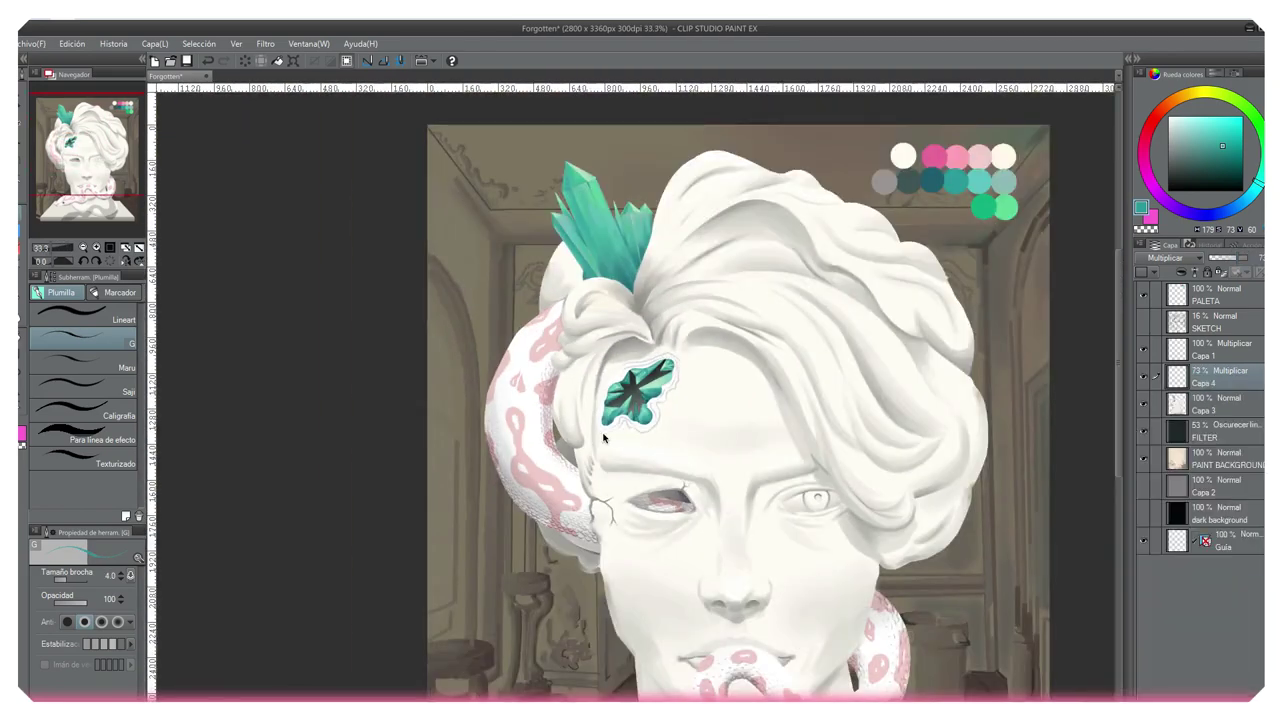
key("ctrl+e")
- Paint light grey touches on the plaster just below the forehead crystal's rim on Capa 3 with the Magda's brush
scroll(630, 440, "up", 4)
key("b")
left_click_drag(590, 337, 619, 337)
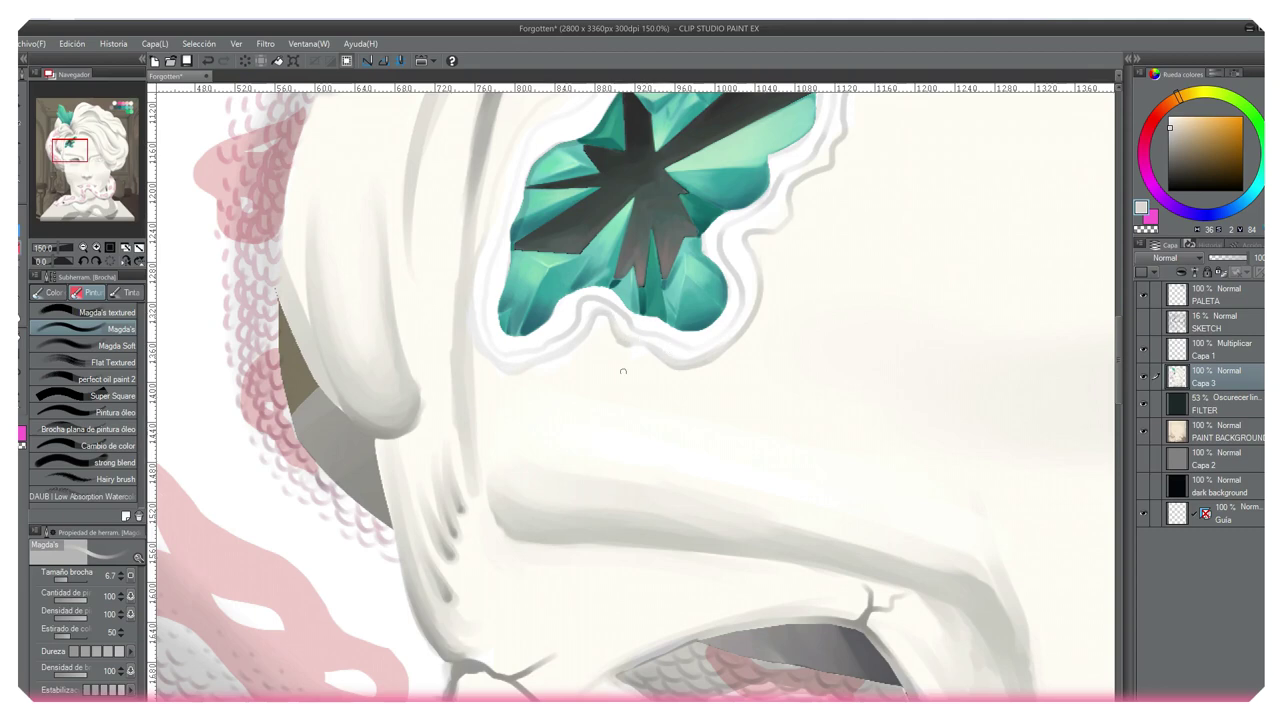
scroll(671, 349, "down", 4)
left_click_drag(674, 349, 722, 357)
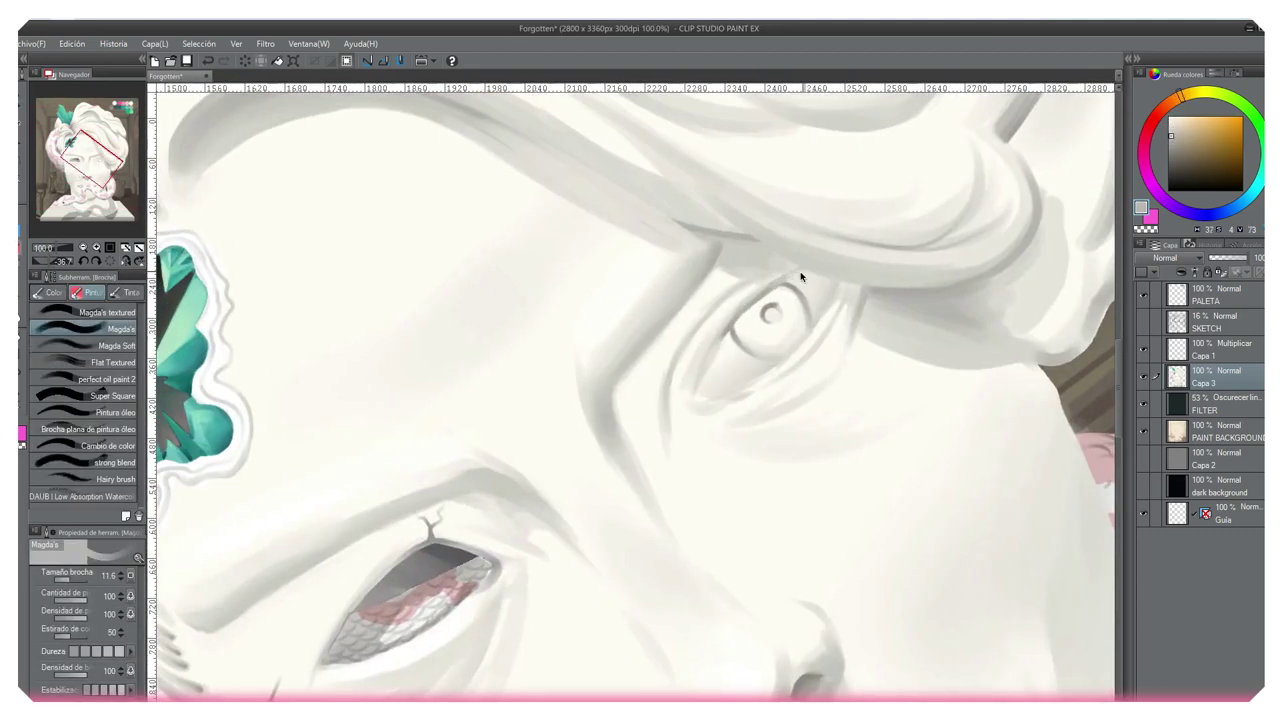
- Darken the intact eye's lid line and iris outline with sampled greys, using the Magda's brush at sizes 3.7 and 5.9
scroll(706, 414, "up", 2)
left_click(812, 182, "alt")
key("bracketleft")
key("bracketleft")
key("bracketleft")
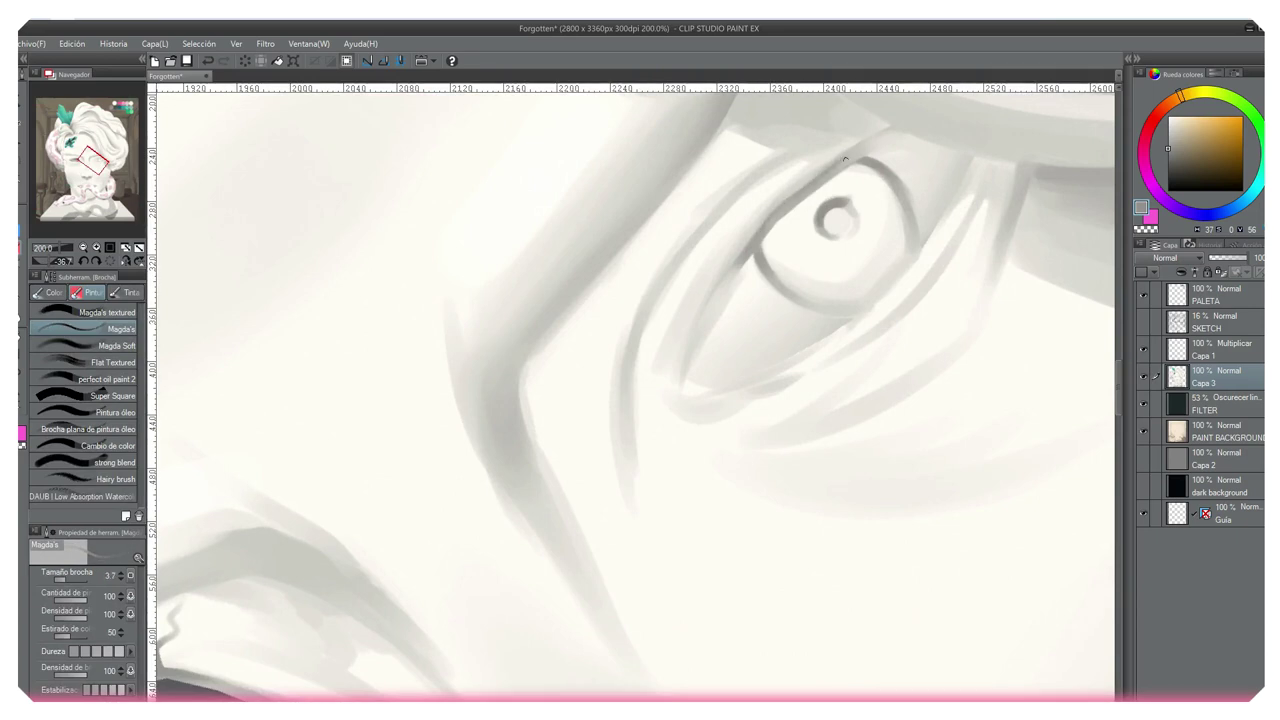
key("bracketright")
key("bracketright")
left_click(826, 206, "alt")
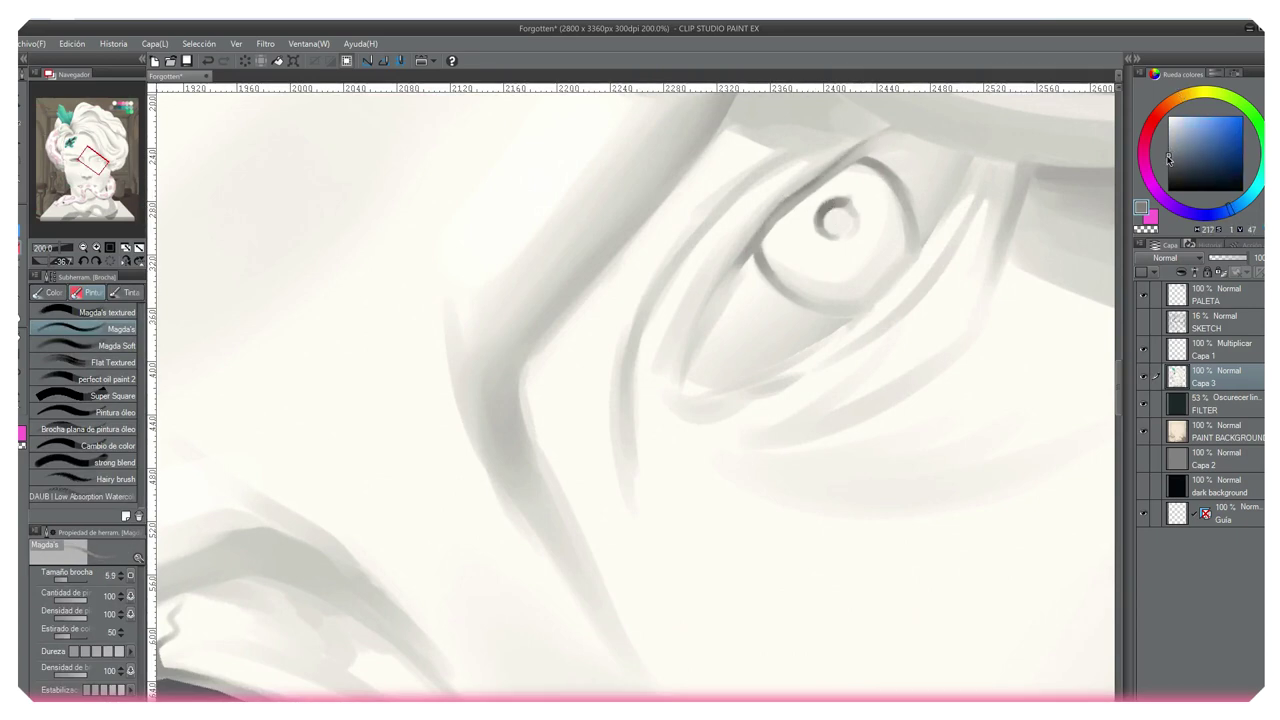
scroll(826, 208, "down", 5)
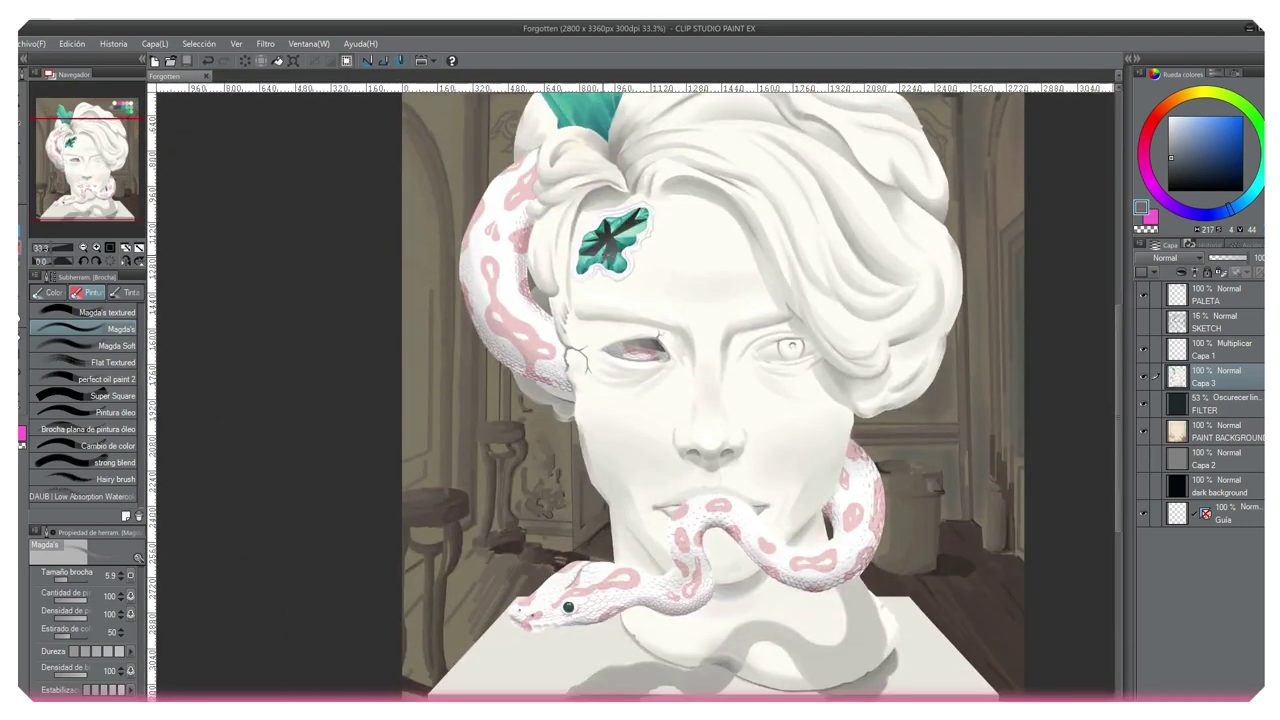
- Switch to layer Capa 1 with the soft eraser and save the illustration
key("e")
key("alt+bracketright")
scroll(520, 142, "down", 1)
key("ctrl+s")
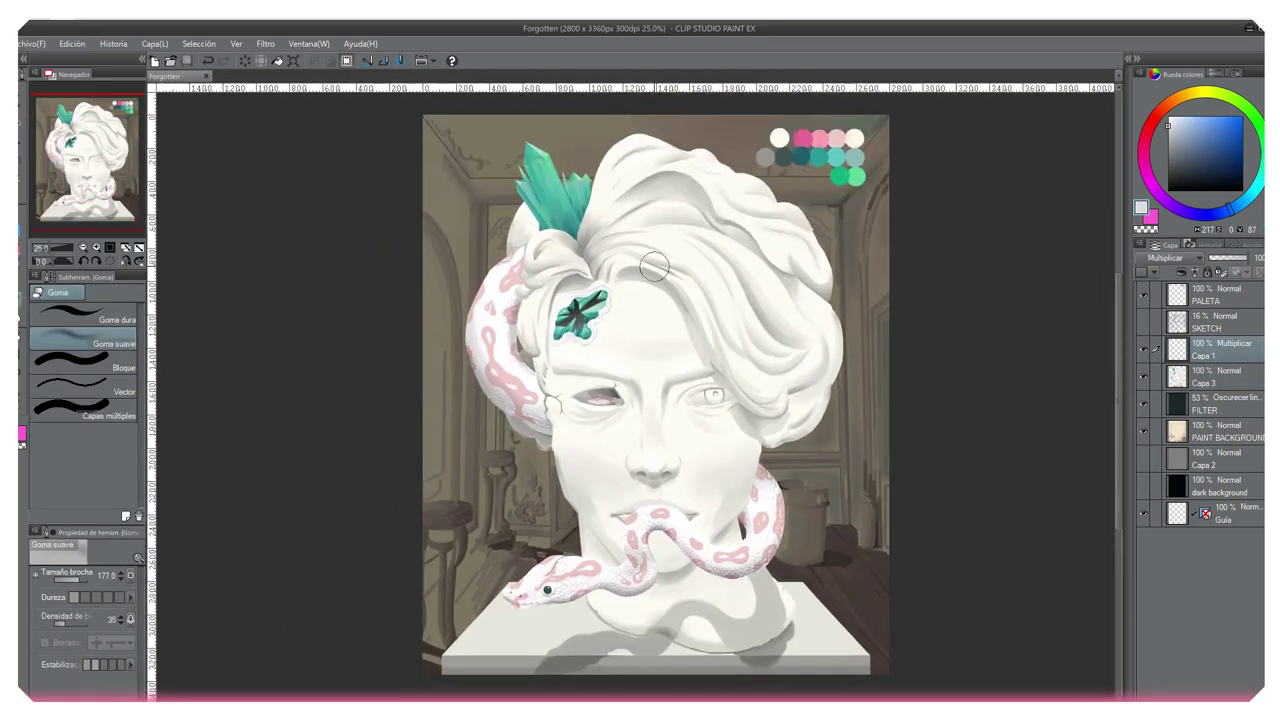
- Paint pale teal highlights on the forehead crystal's upper facets on Capa 3 with a 3.1 Magda's brush
scroll(575, 290, "up", 6)
key("b")
left_click(783, 313, "alt")
left_click(686, 359)
key("alt+bracketleft")
scroll(711, 240, "up", 3)
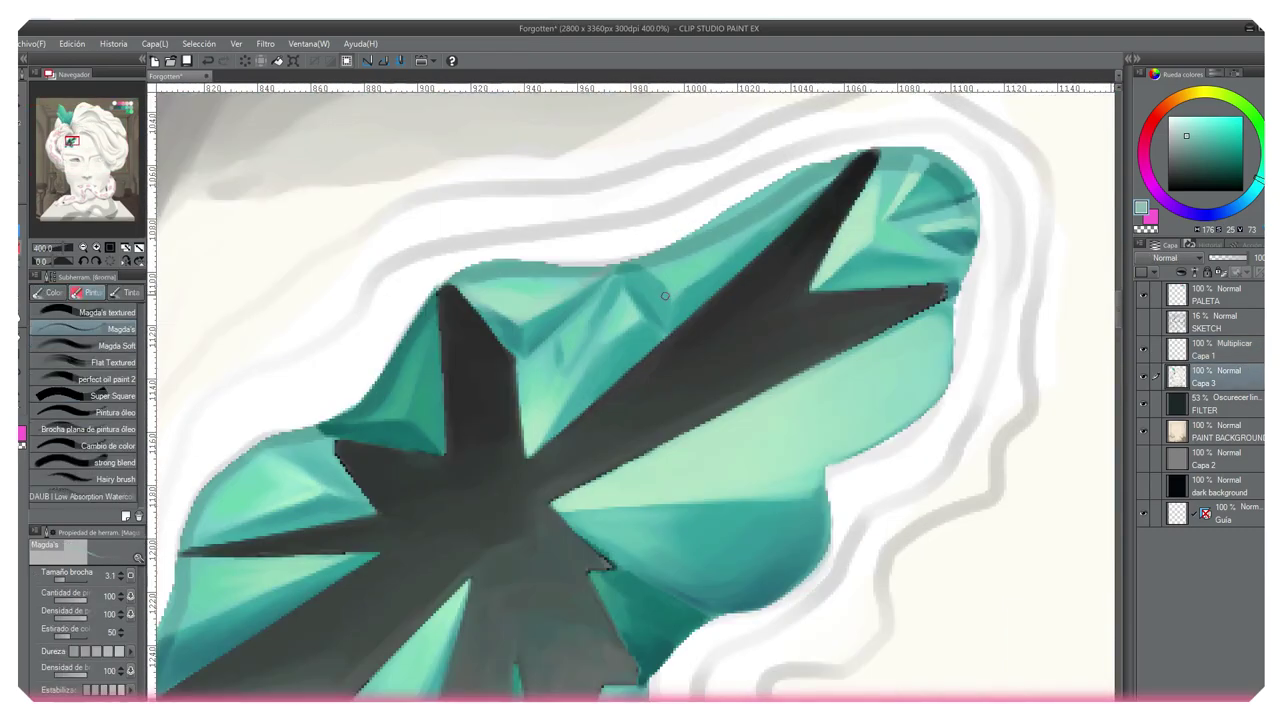
left_click_drag(686, 290, 738, 256)
scroll(657, 362, "down", 3)
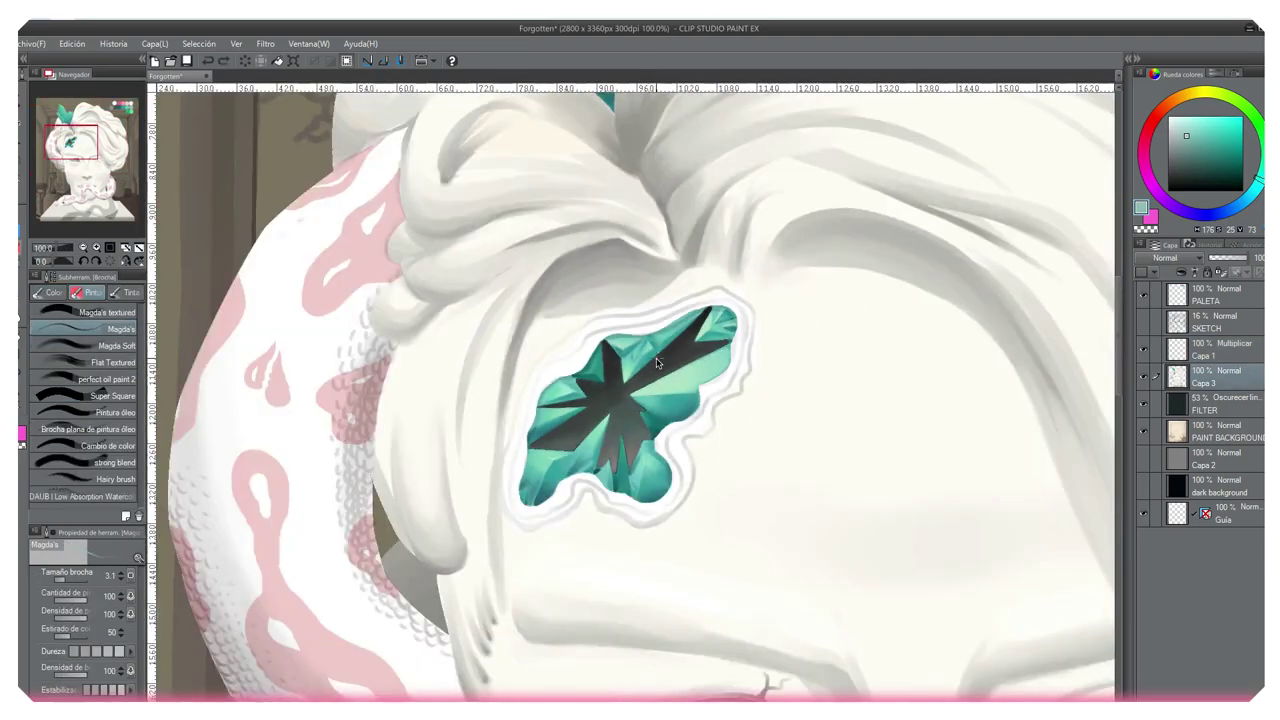
- Tint the outer contour of the rim around the forehead crystal with muted teal using a 6.0 Magda's brush
scroll(655, 364, "up", 1)
scroll(673, 306, "down", 4)
scroll(673, 306, "up", 3)
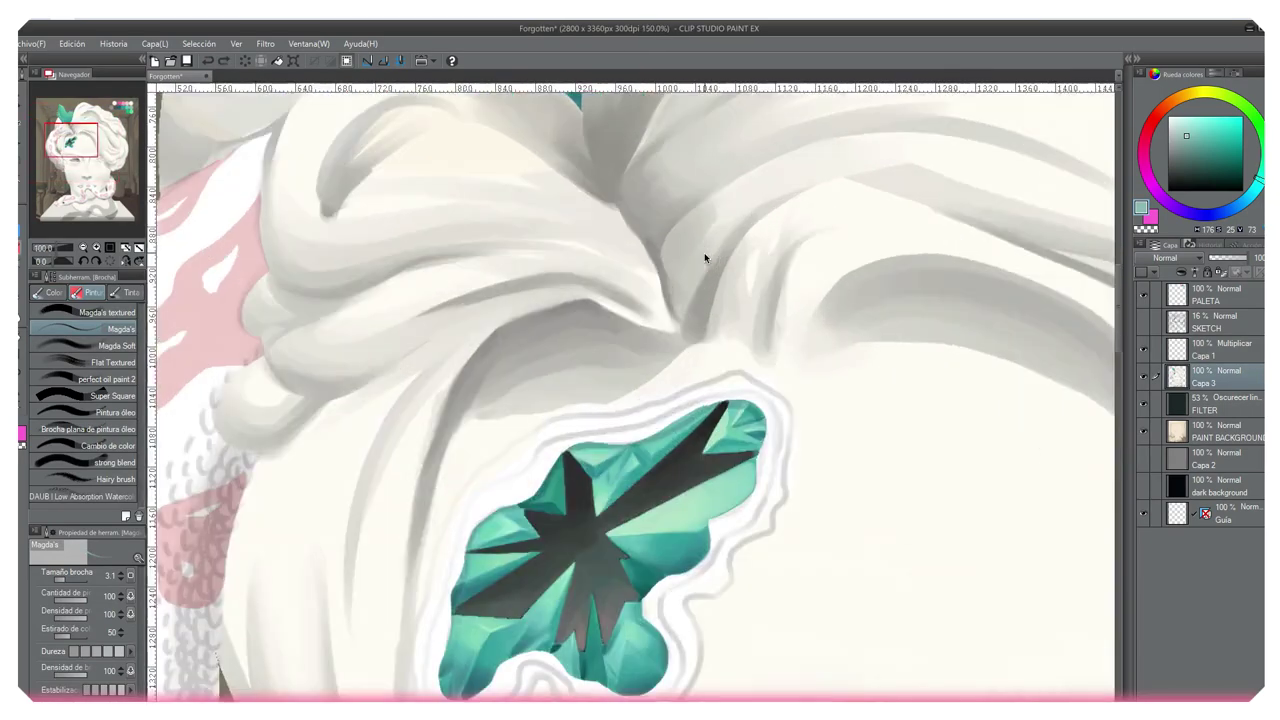
key("bracketright")
key("bracketright")
key("bracketright")
mouse_move(582, 498)
left_mouse_down()
mouse_move(644, 538)
mouse_move(731, 446)
left_mouse_up()
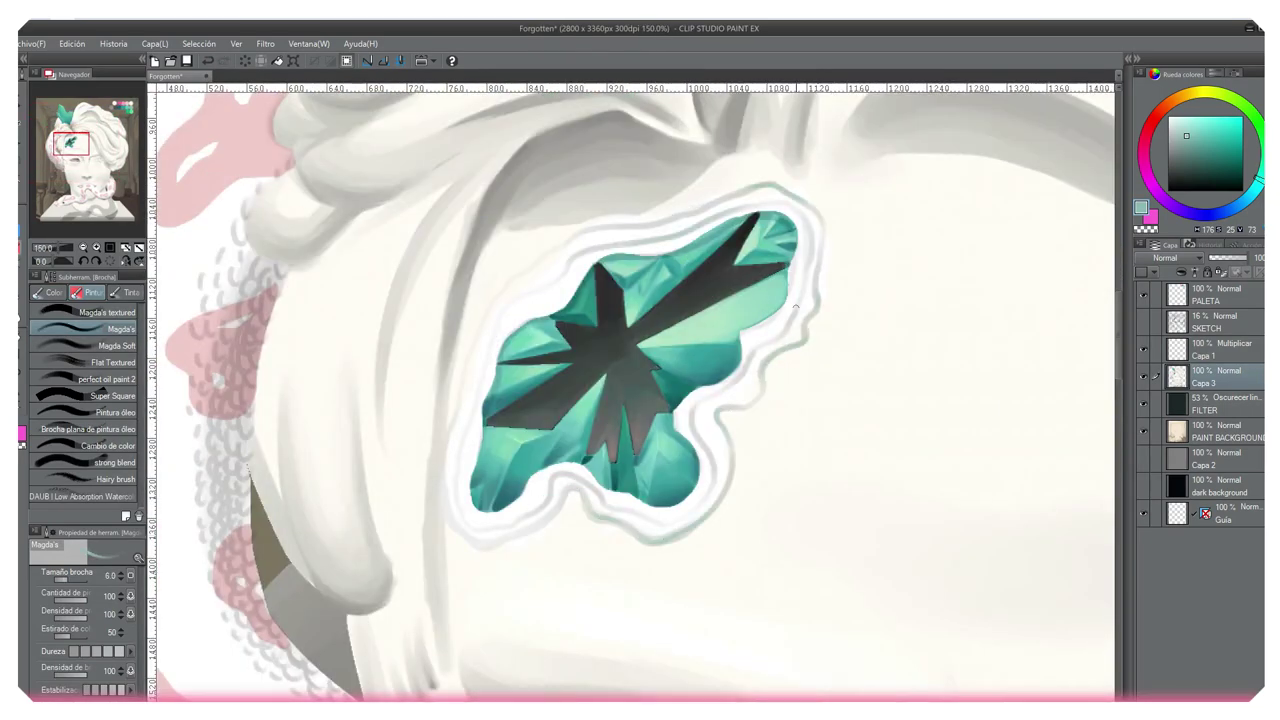
mouse_move(699, 405)
left_mouse_down()
mouse_move(530, 505)
mouse_move(450, 525)
left_mouse_up()
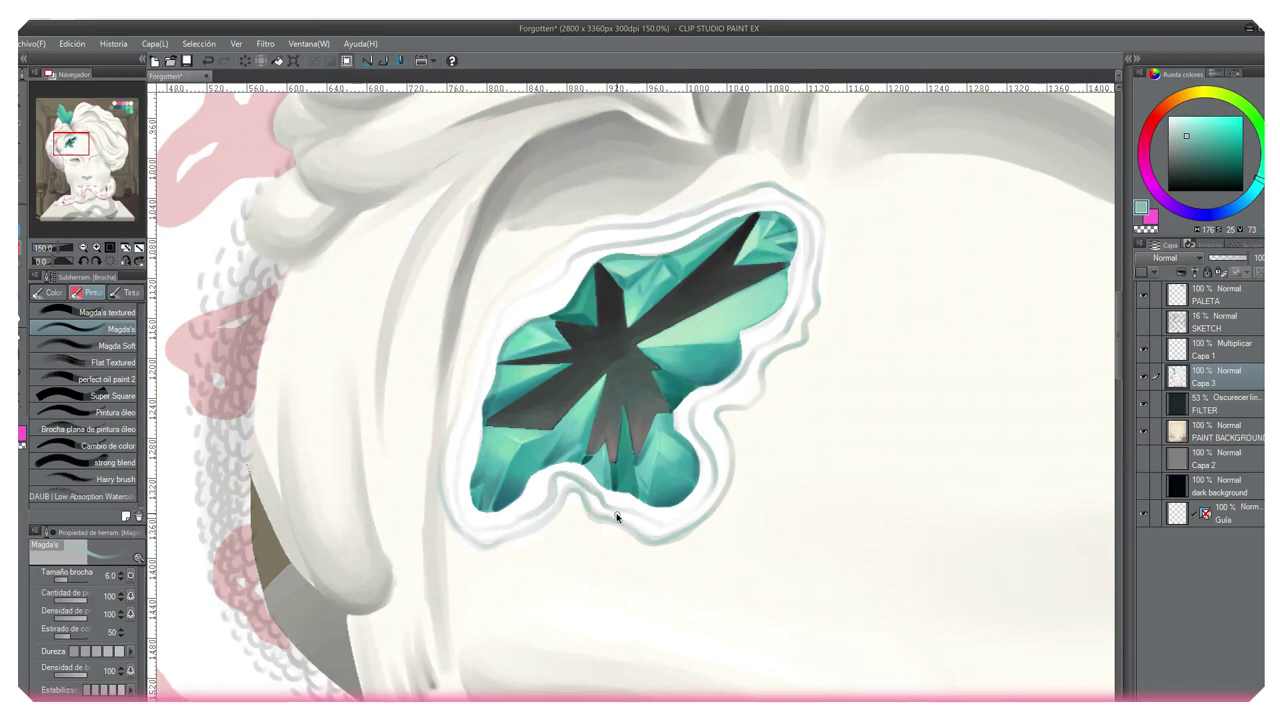
- Shade the bust's face and hair with sampled light greys using a large Magda's brush
scroll(617, 514, "down", 5)
left_click(668, 413, "alt")
left_click_drag(668, 413, 636, 384)
left_click(644, 369, "alt")
key("bracketleft")
left_click_drag(758, 285, 714, 289)
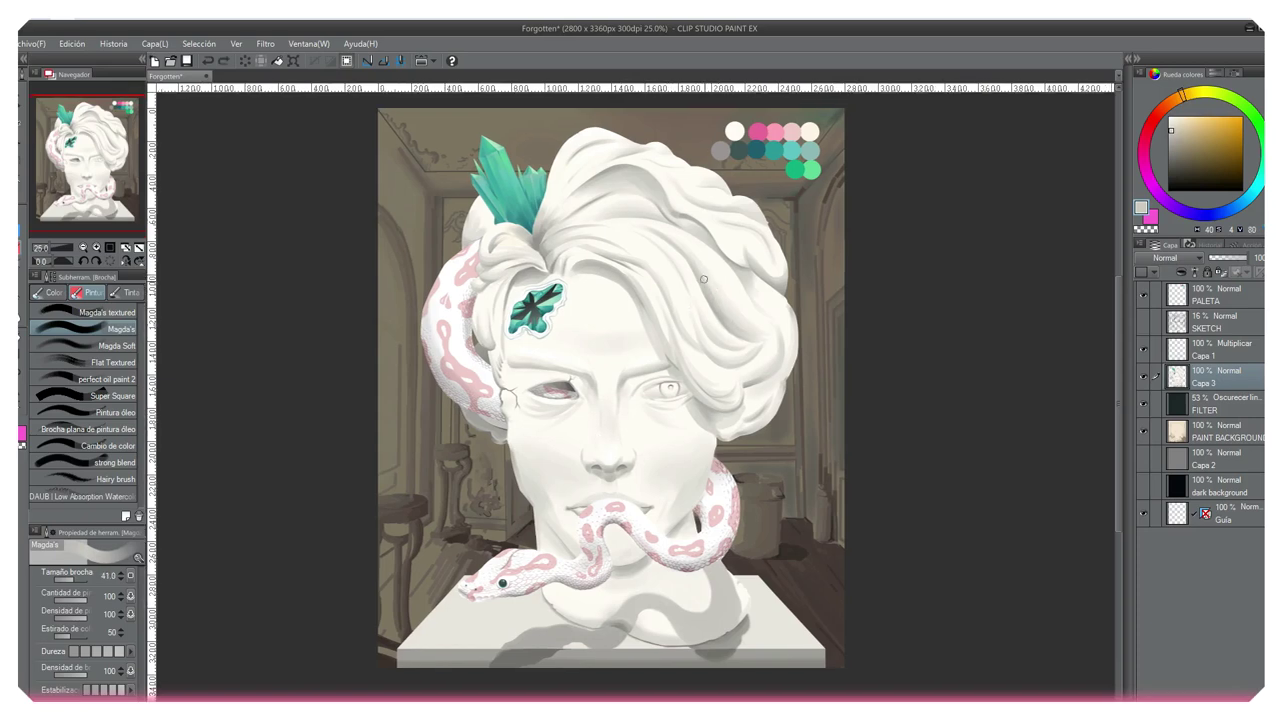
- Deepen the grey shadow along the hair lock beside the intact eye's brow with the Magda's brush at sizes 12.2 and 8.0
scroll(623, 423, "up", 3)
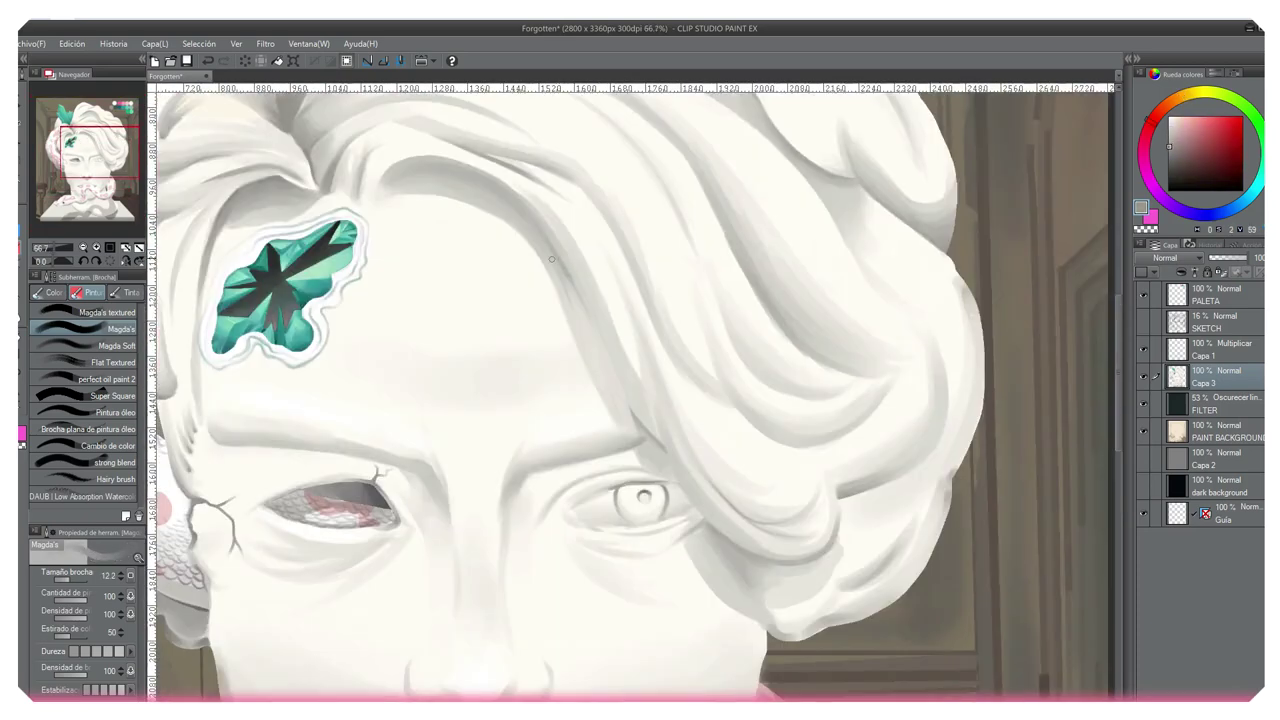
left_click_drag(661, 440, 596, 328)
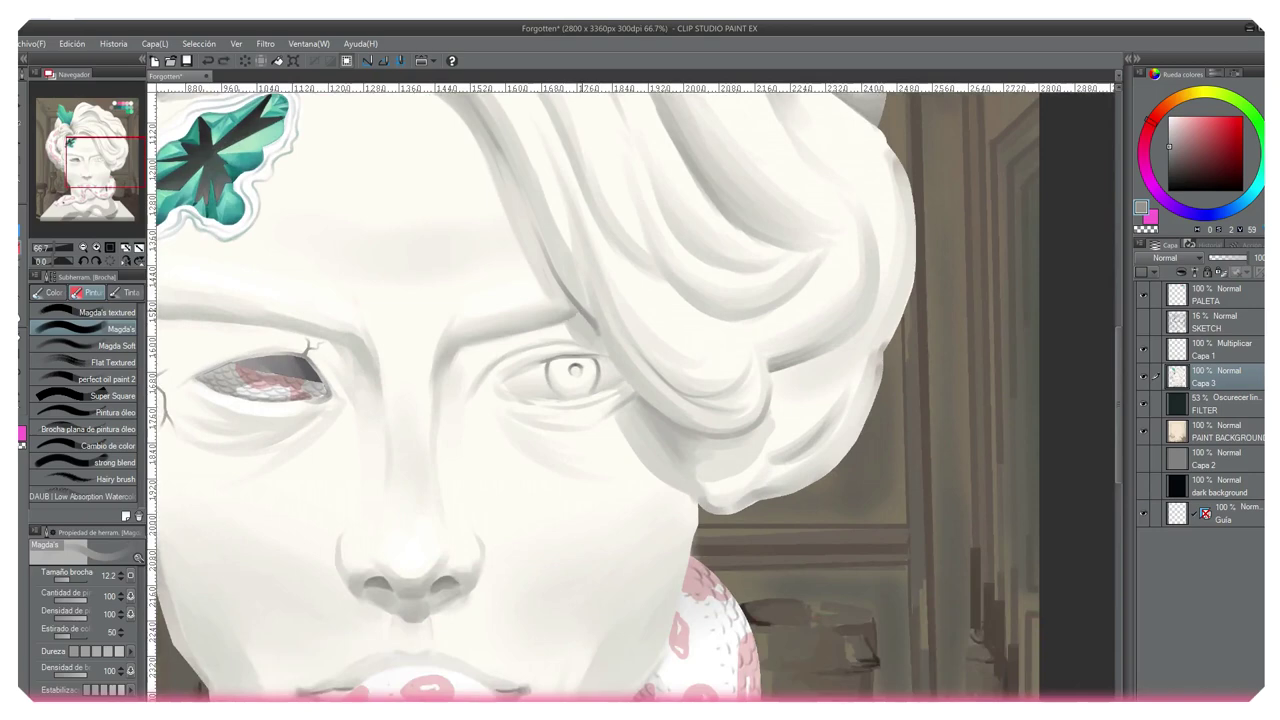
key("bracketleft")
key("bracketleft")
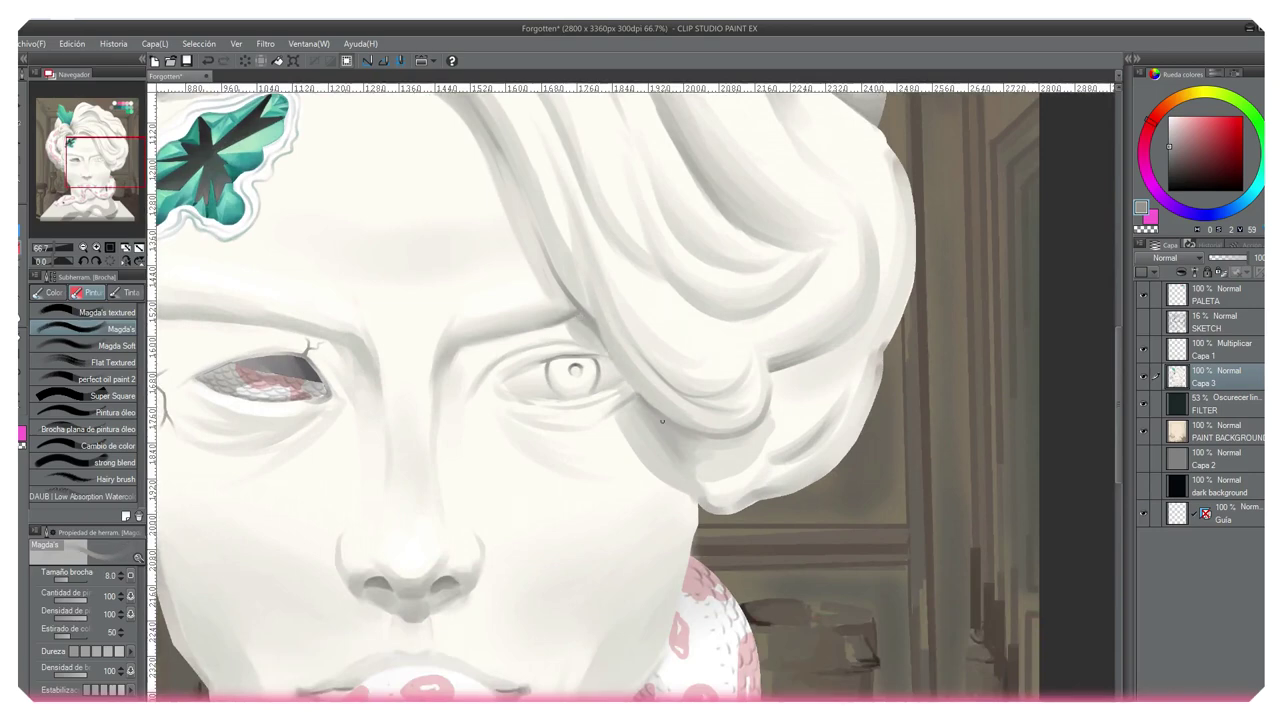
scroll(661, 421, "down", 5)
scroll(522, 244, "up", 6)
left_click(520, 242, "alt")
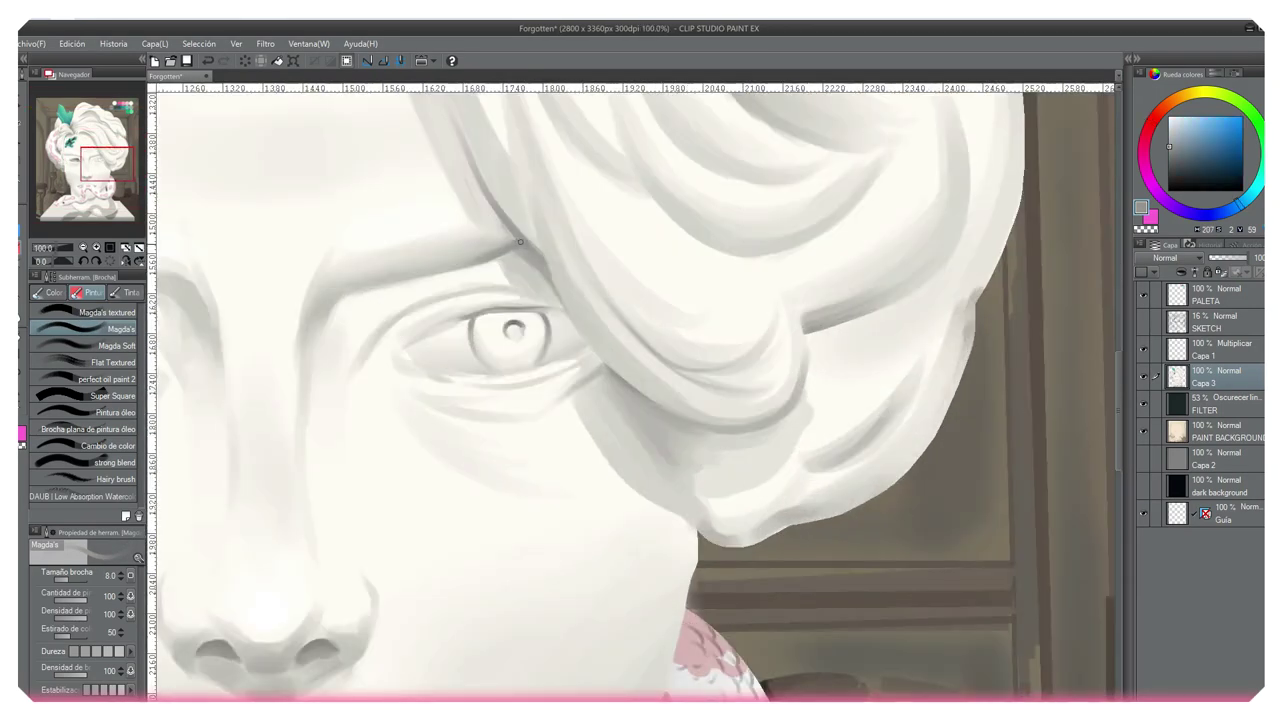
left_click(521, 242, "alt")
scroll(524, 244, "down", 4)
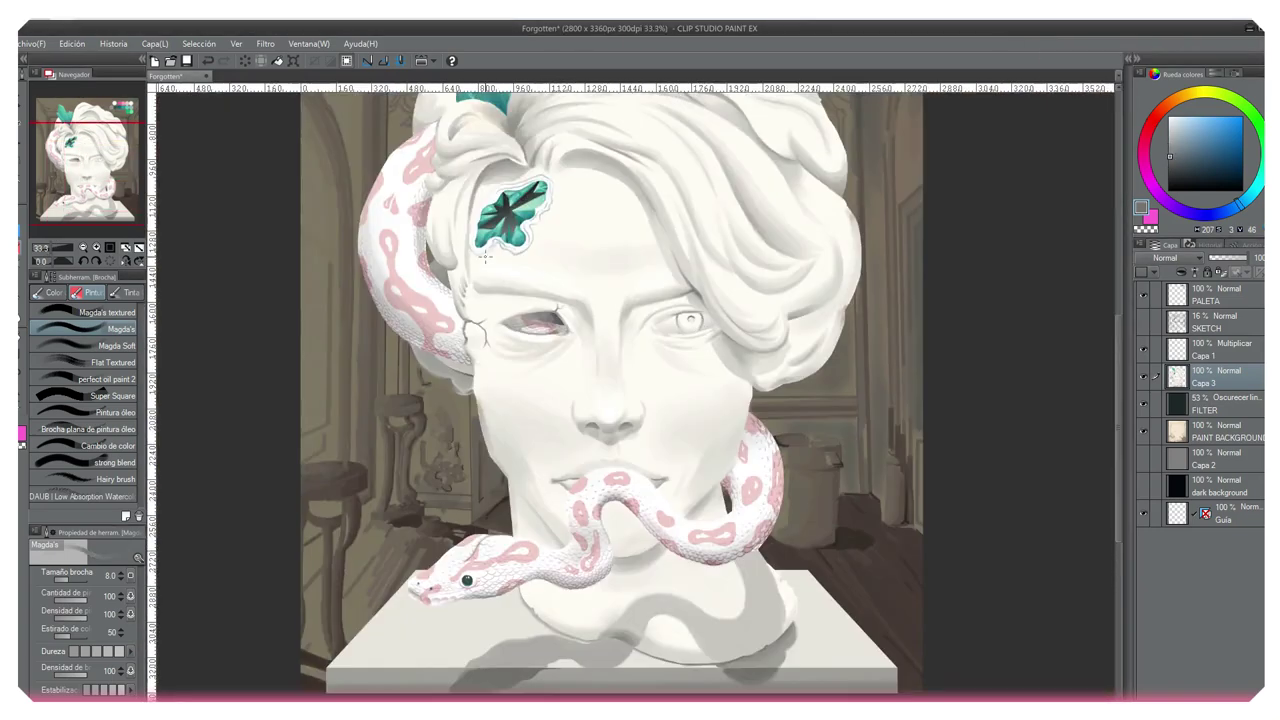
- Apply a Gaussian blur of 21.88 to the PAINT BACKGROUND layer and set the FILTER layer's opacity to 61%
scroll(590, 484, "down", 2)
scroll(590, 484, "up", 1)
left_click(265, 43)
left_click(390, 78)
left_click_drag(589, 343, 883, 54)
left_click_drag(745, 88, 773, 88)
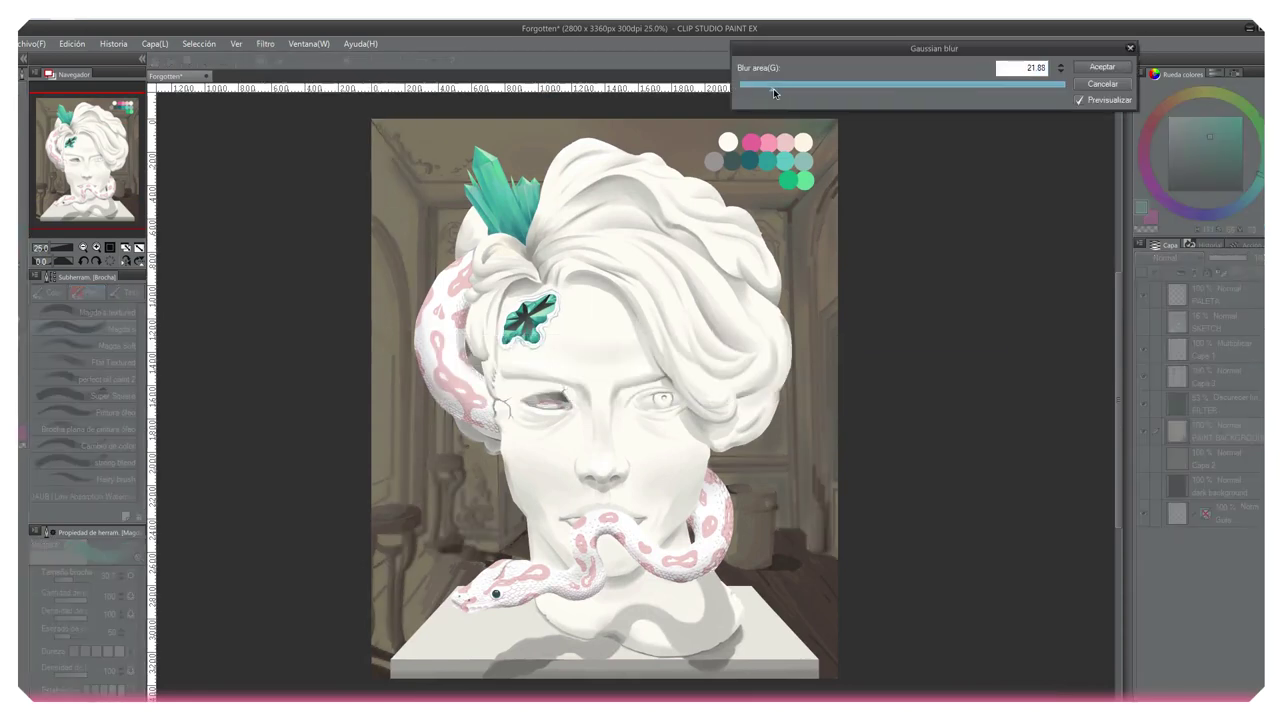
left_click(1098, 67)
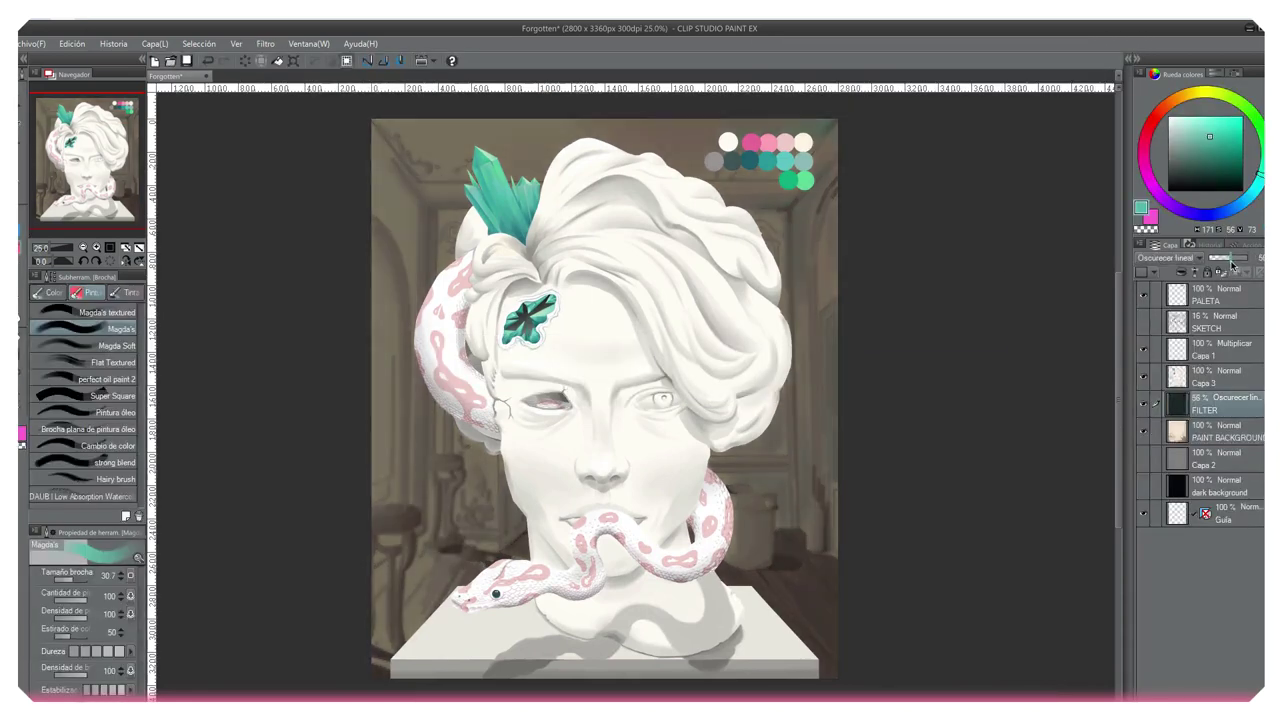
- Paint near-white highlights around the intact eye on Capa 3 with a 5.7 Magda's brush
left_click(1207, 378)
scroll(823, 376, "up", 3)
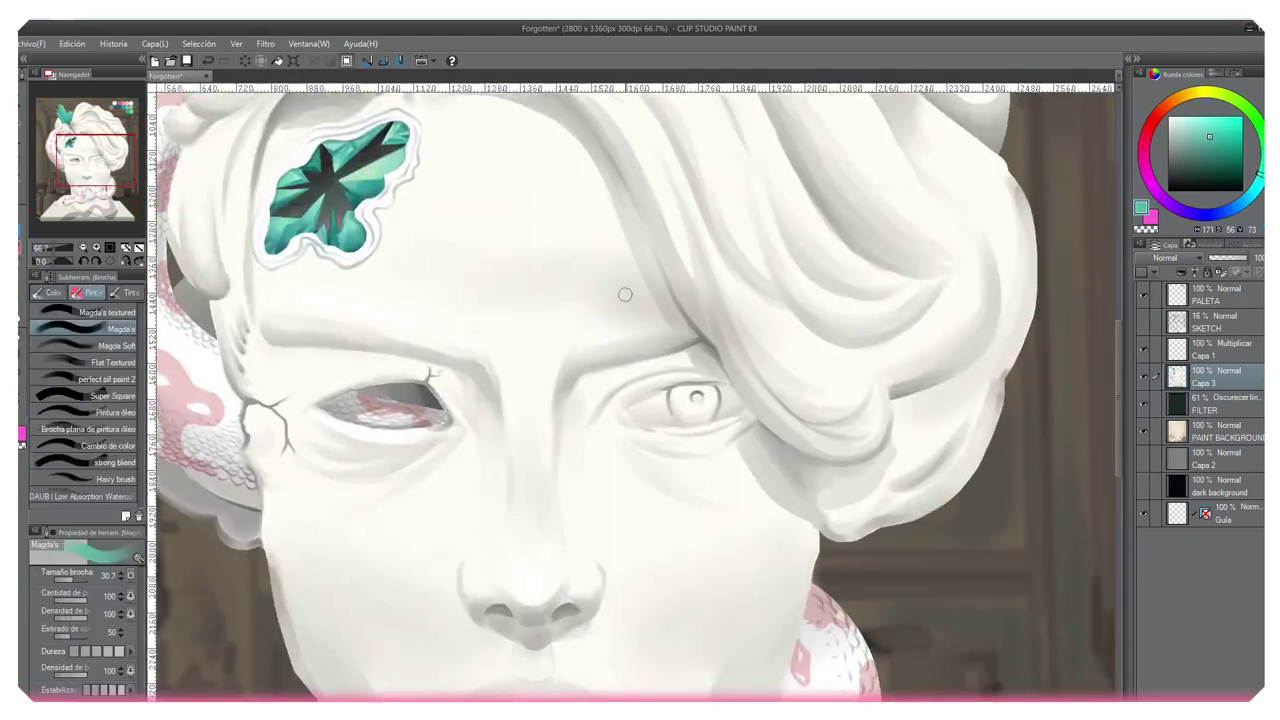
left_click_drag(623, 291, 641, 301)
scroll(641, 301, "up", 2)
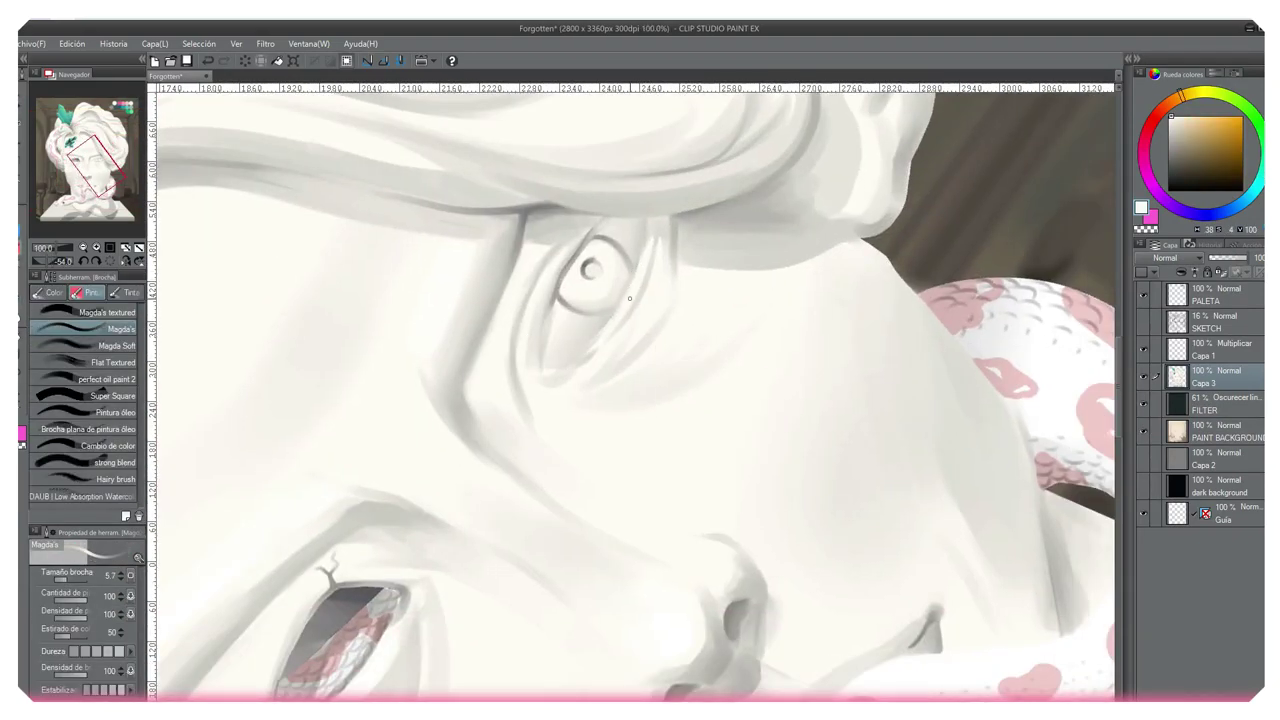
key("ctrl+0")
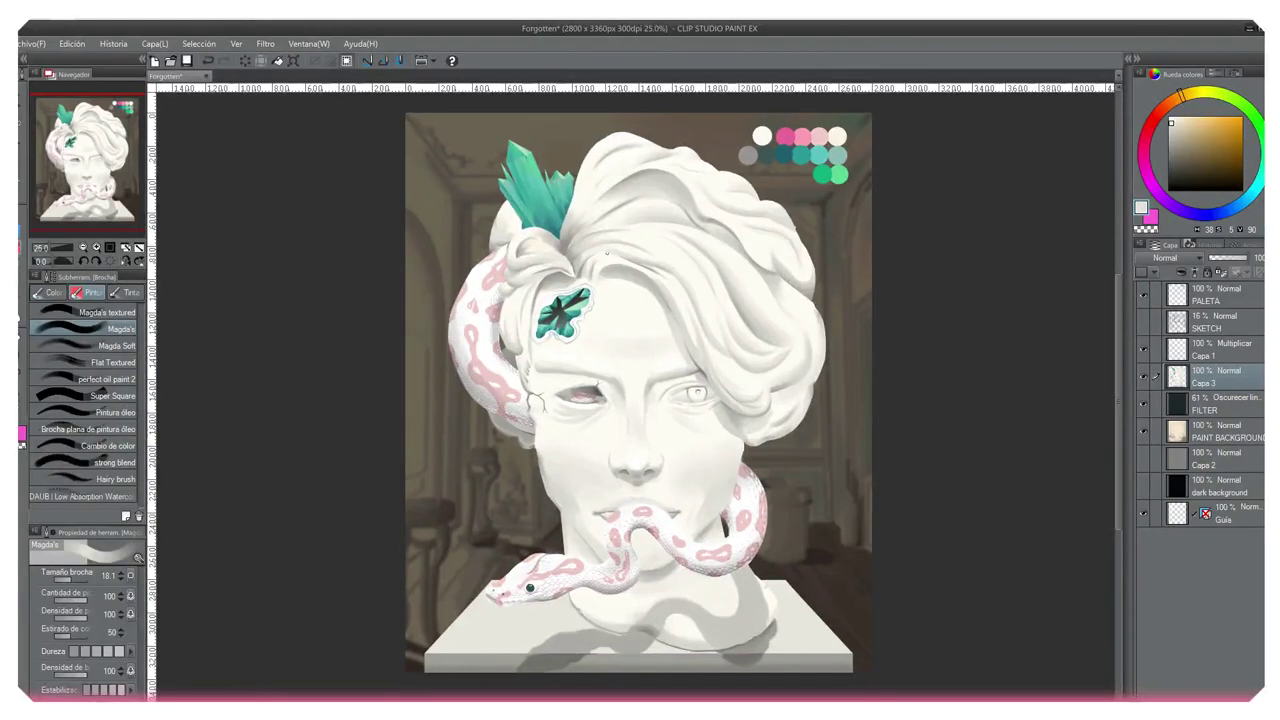
- Place a vertical guide at the canvas centre and draw a polyline triangle from its top to both lower corners on new layer Capa 4
left_click(24, 370)
left_click_drag(152, 210, 650, 245)
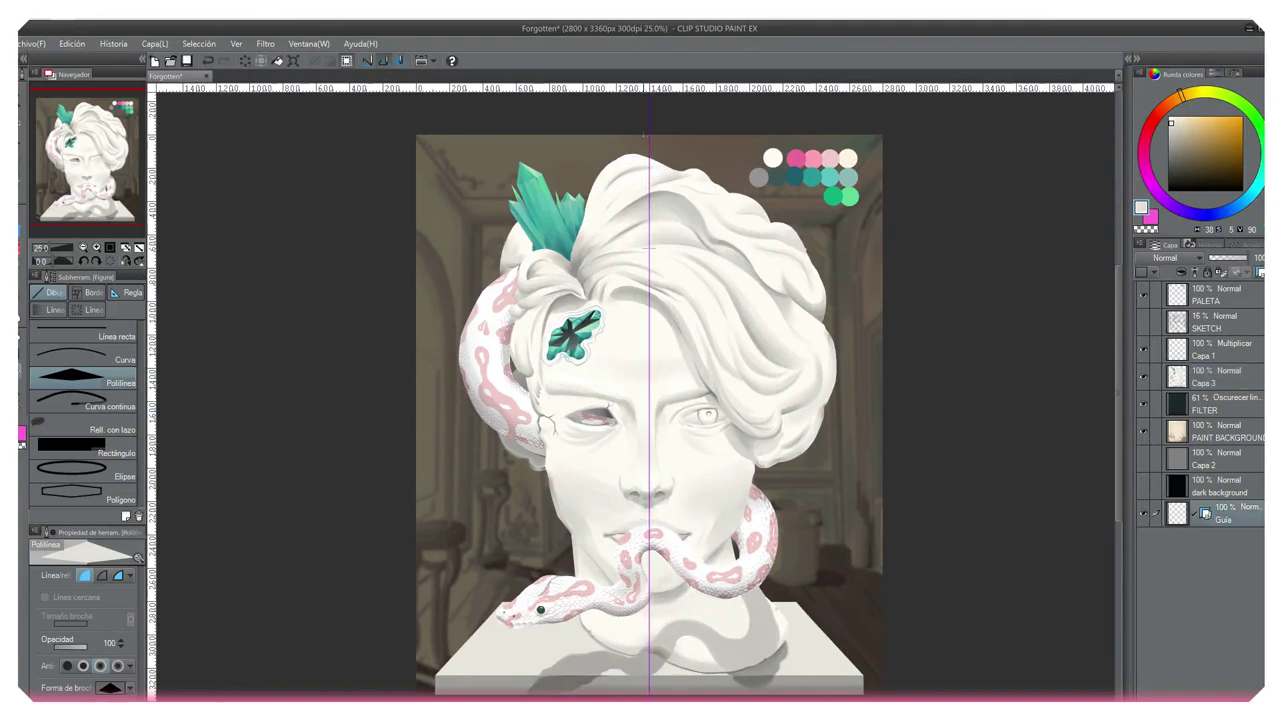
left_click(650, 136)
left_click(416, 694)
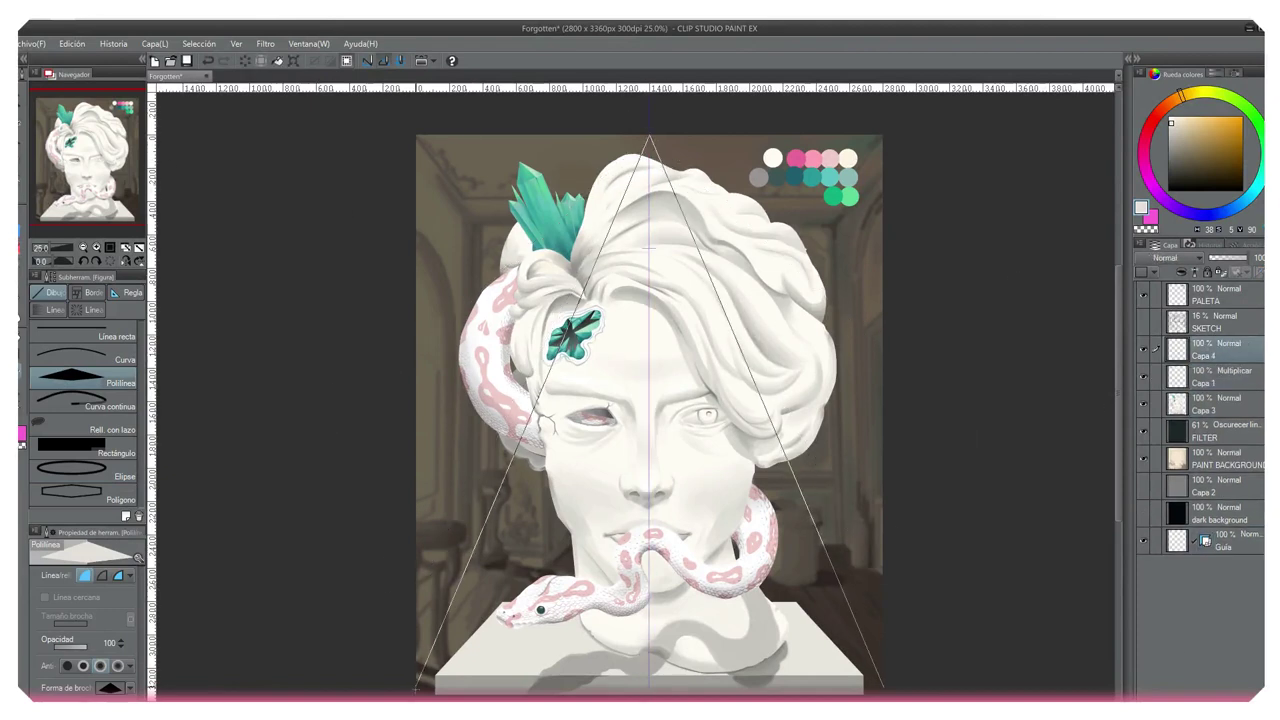
double_click(882, 694)
- Set Capa 4's blending mode to Trama and fill the triangle with a pale cream colour
left_click(1193, 123)
left_click(1165, 257)
left_click(1173, 299)
key("g")
- Stretch the cream triangle upward well beyond the canvas's upper edge
key("ctrl+minus")
key("ctrl+t")
left_click_drag(640, 266, 643, 53)
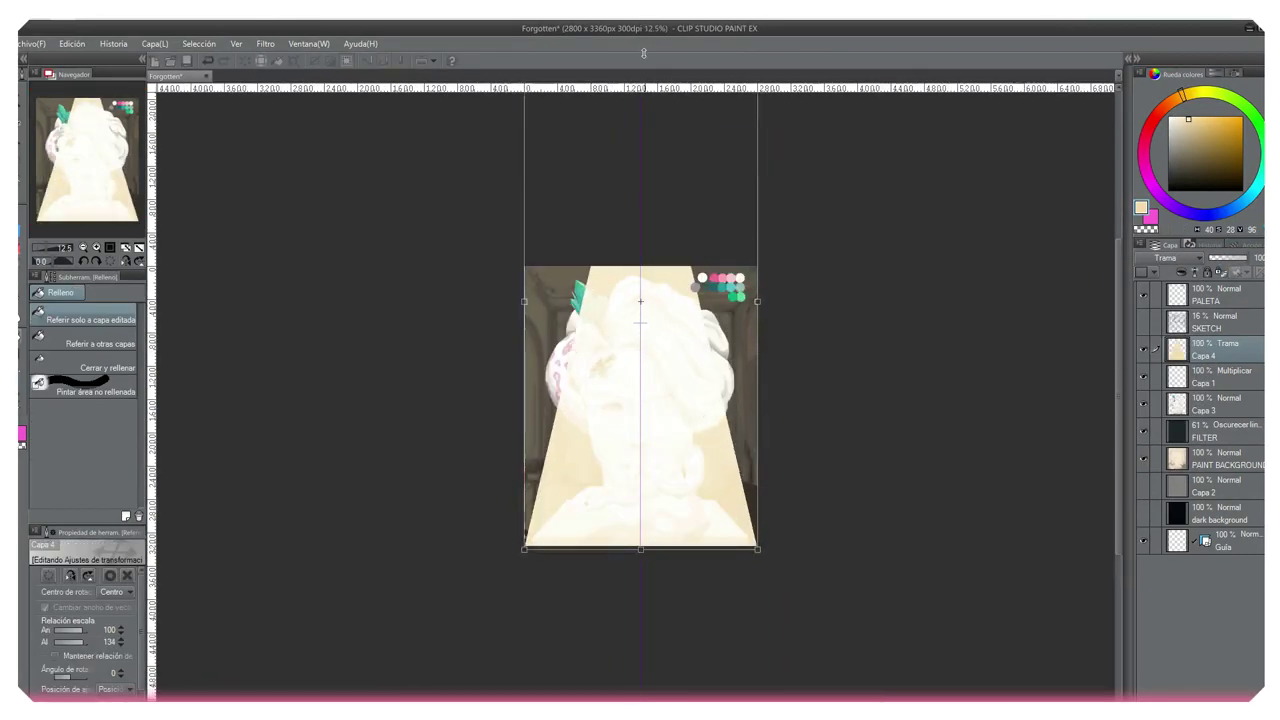
- Soften the cream light beam with two Gaussian blur passes, the second with a blur area of 200.00
left_click(265, 43)
left_click_drag(880, 86, 1035, 158)
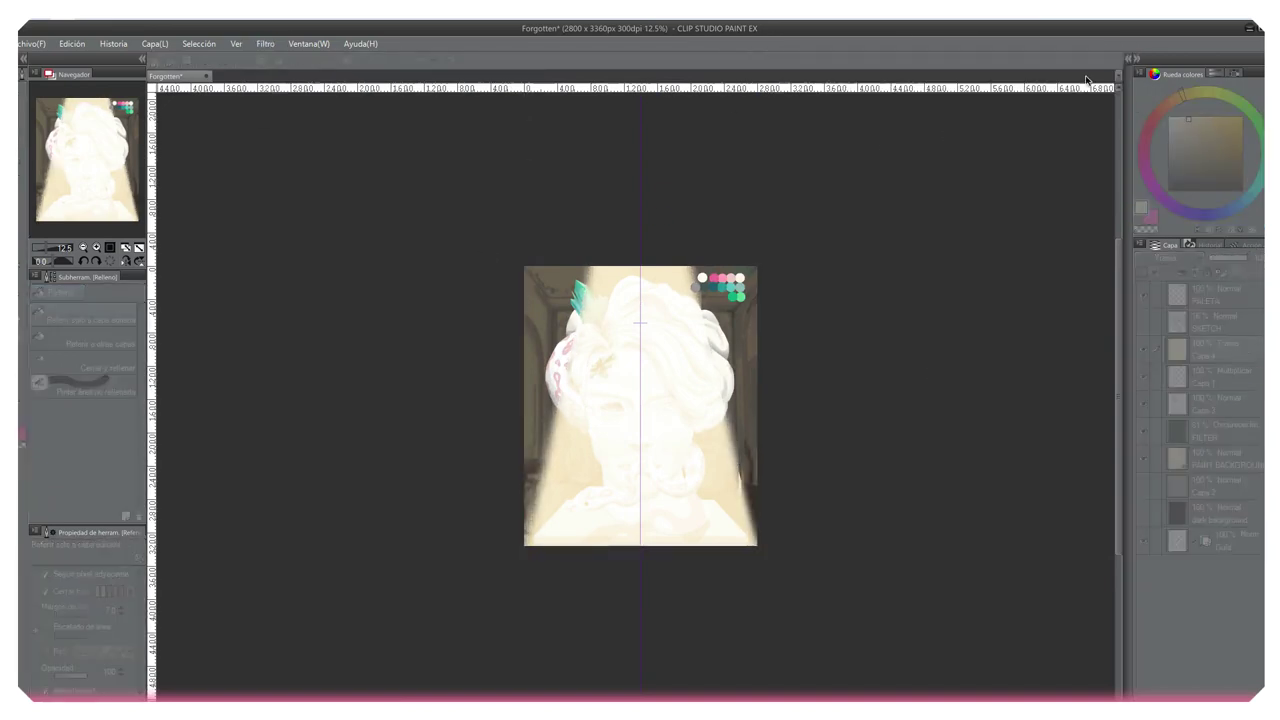
left_click(265, 43)
left_click_drag(880, 86, 920, 116)
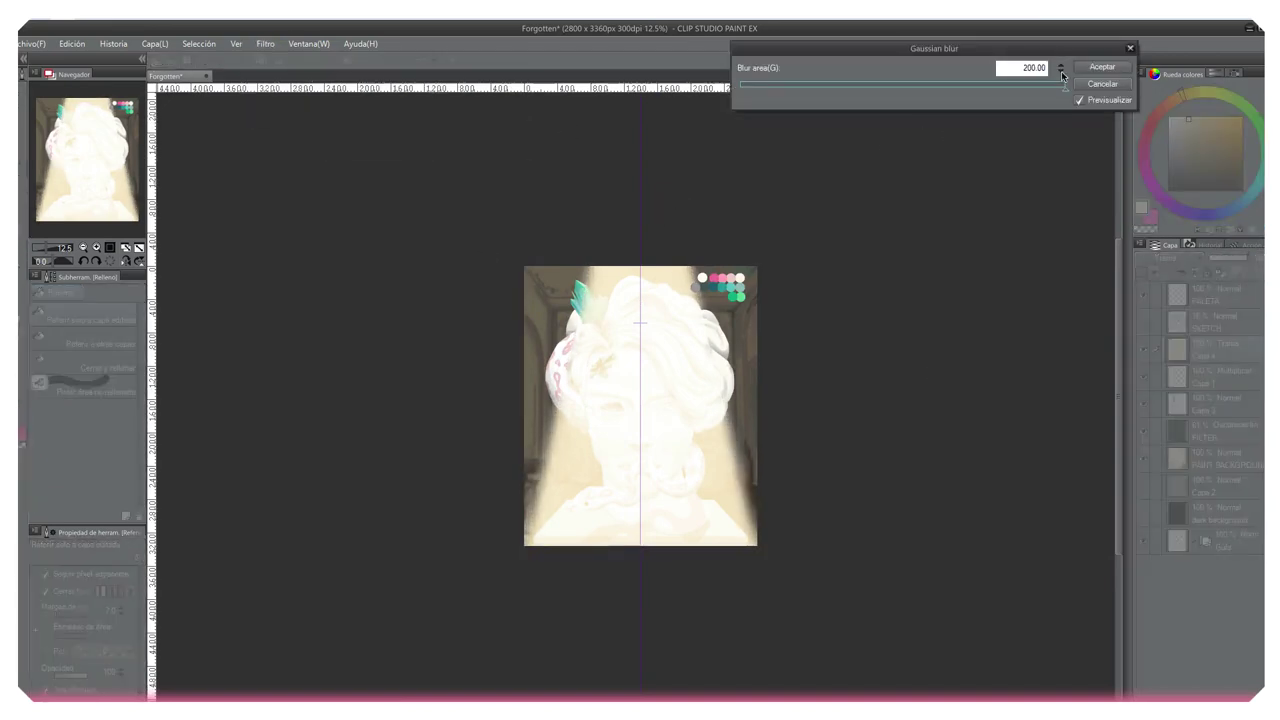
left_click(1100, 66)
- Set Capa 4 to Superponer blending at 100% opacity and add a hue/saturation correction layer above it
left_click_drag(1248, 257, 1212, 257)
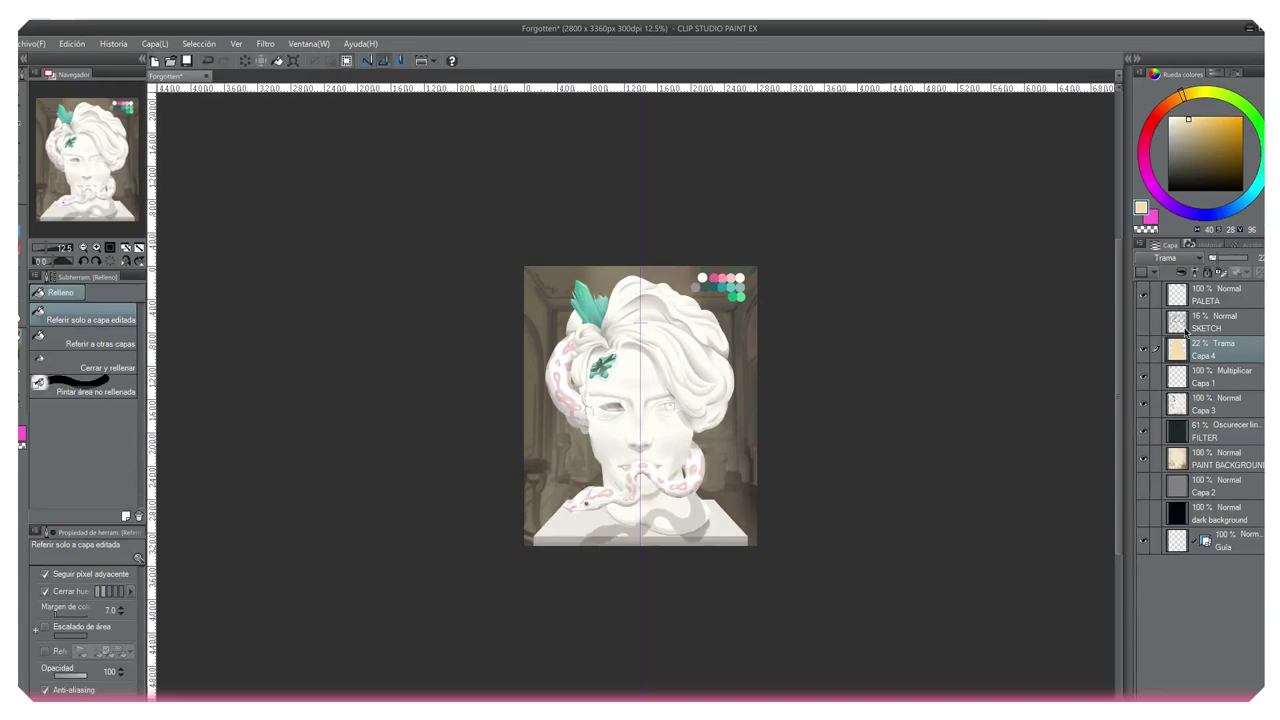
left_click(1170, 257)
left_click(1235, 344)
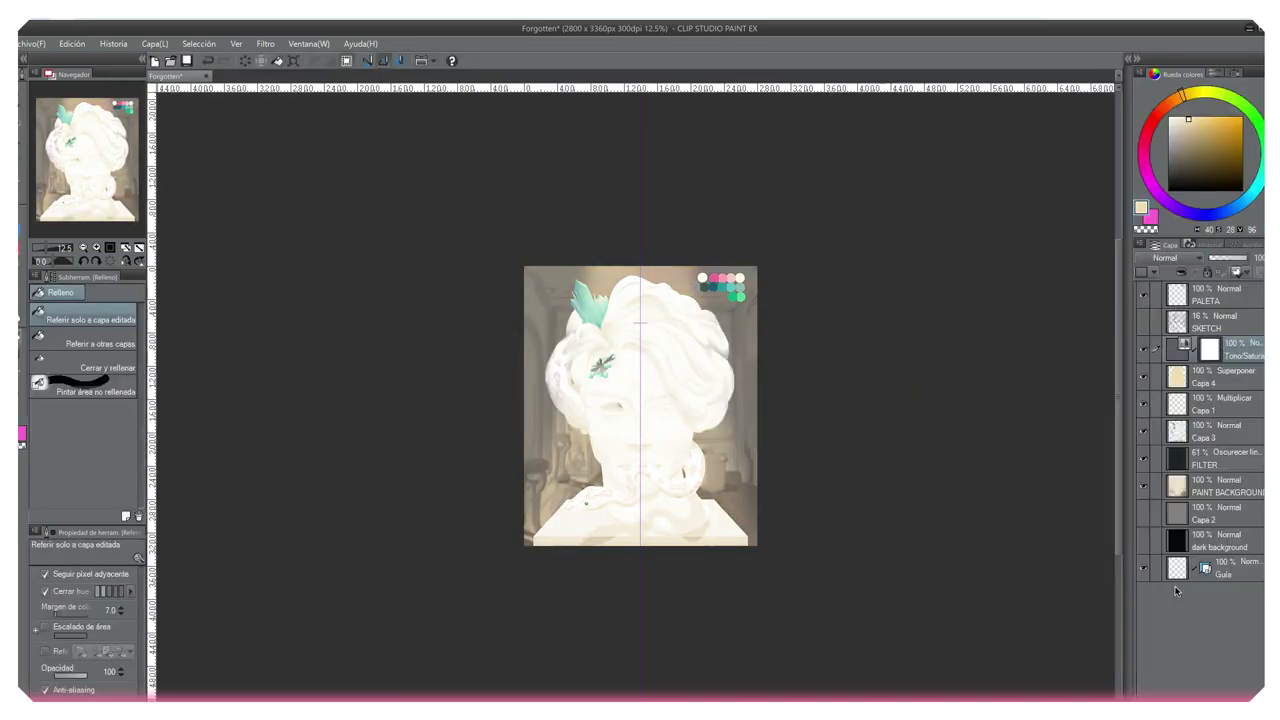
- Remove the hue/saturation correction layer and set Capa 4 to Claro suave blending at 31% opacity
left_click_drag(1248, 257, 1217, 258)
left_click(1170, 257)
left_click(1165, 430)
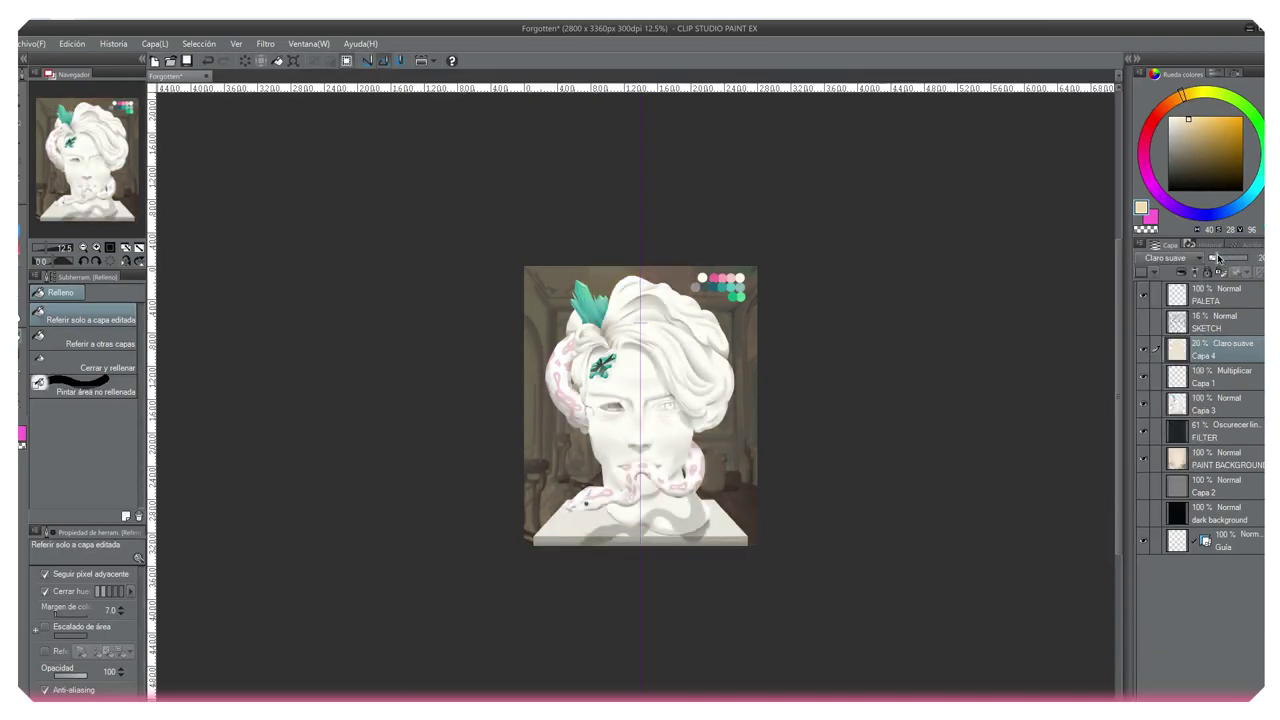
key("ctrl+plus")
left_click_drag(1226, 258, 1225, 265)
- Add a new layer above Capa 4 in Claro duro blending mode and ready the soft airbrush with a pale green colour
key("ctrl+shift+n")
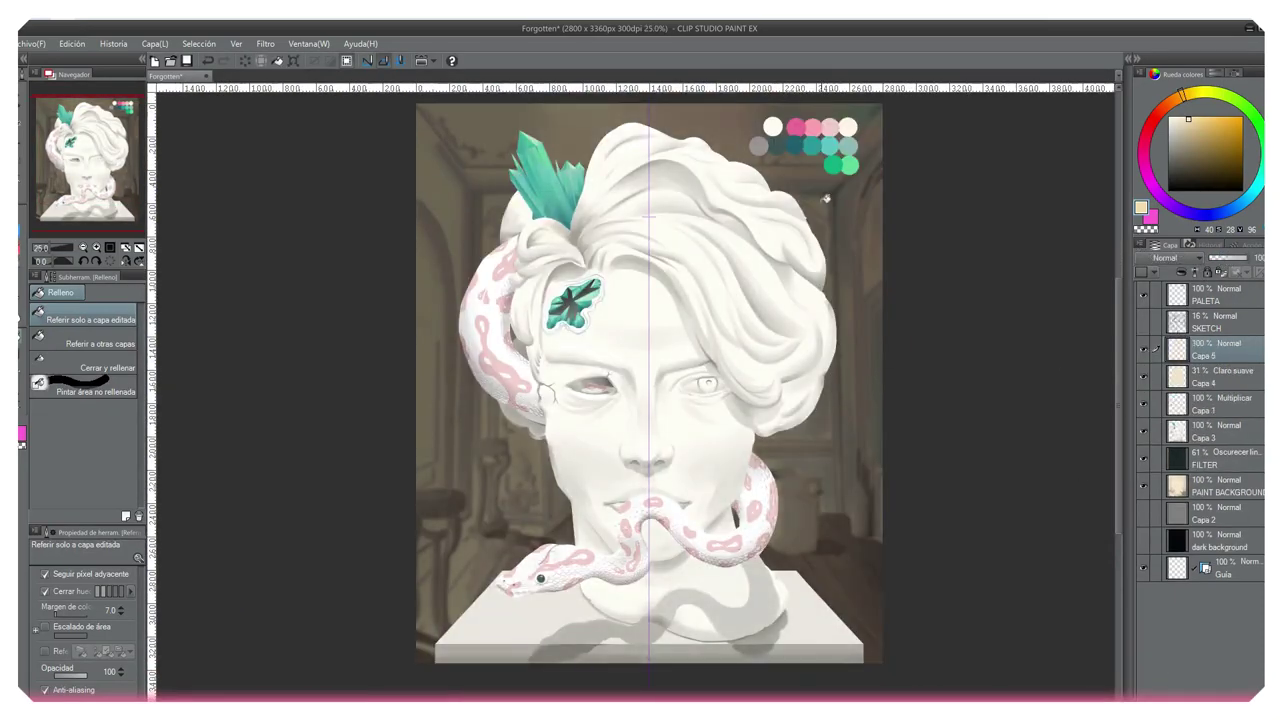
left_click(1209, 127)
left_click(20, 262)
left_click(1165, 258)
left_click(1170, 500)
- Airbrush a soft pale green glow onto the tips of the head crystals and inside the forehead crystal opening
key("ctrl+plus")
left_click_drag(600, 255, 609, 233)
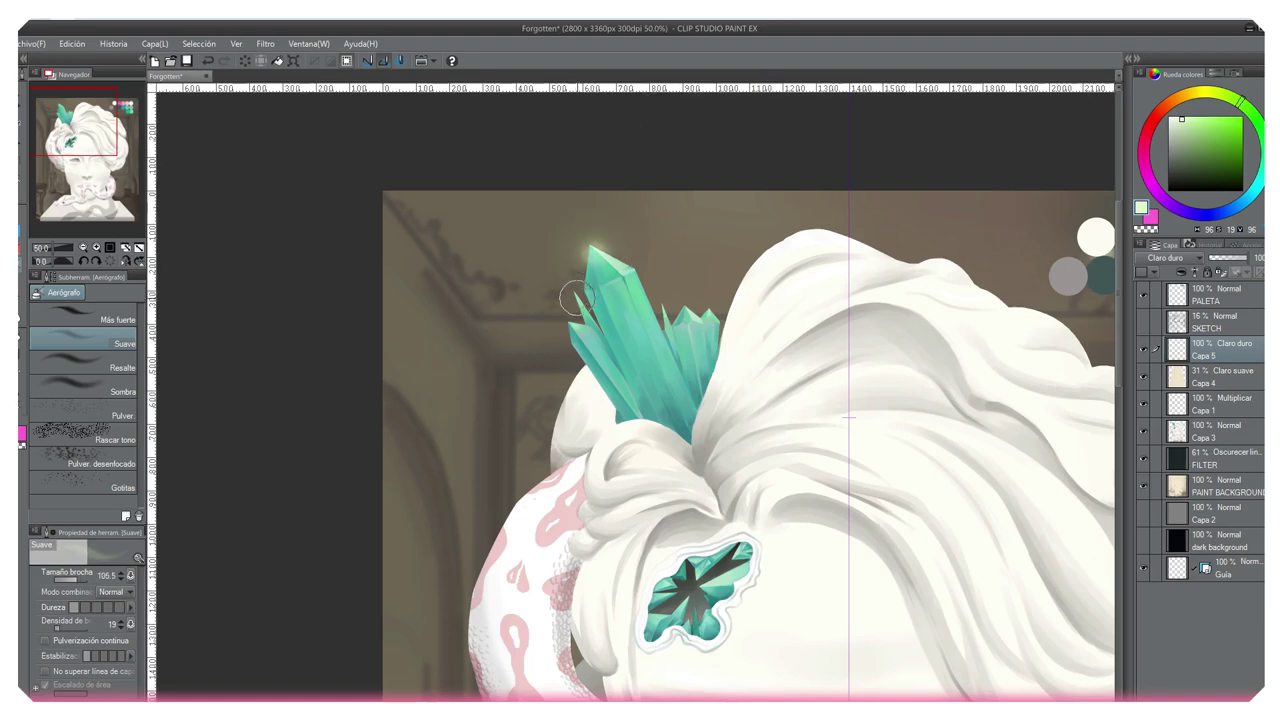
key("ctrl+plus")
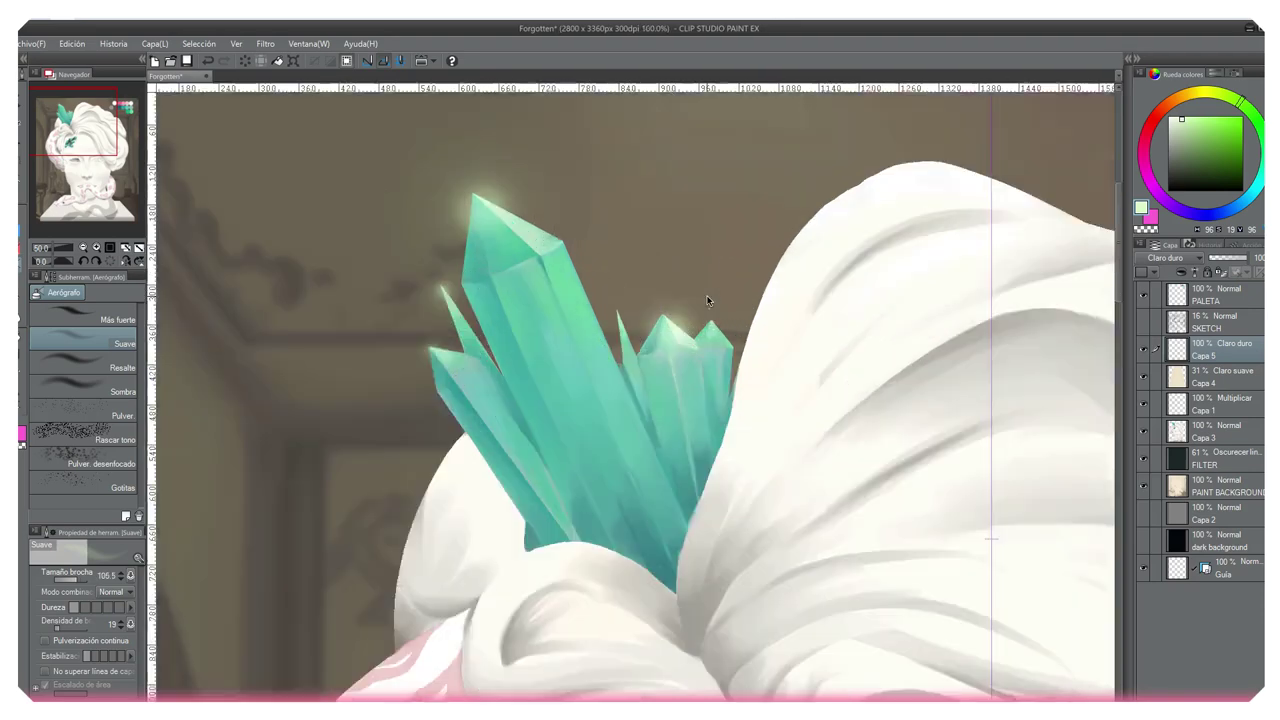
left_click_drag(689, 316, 636, 345)
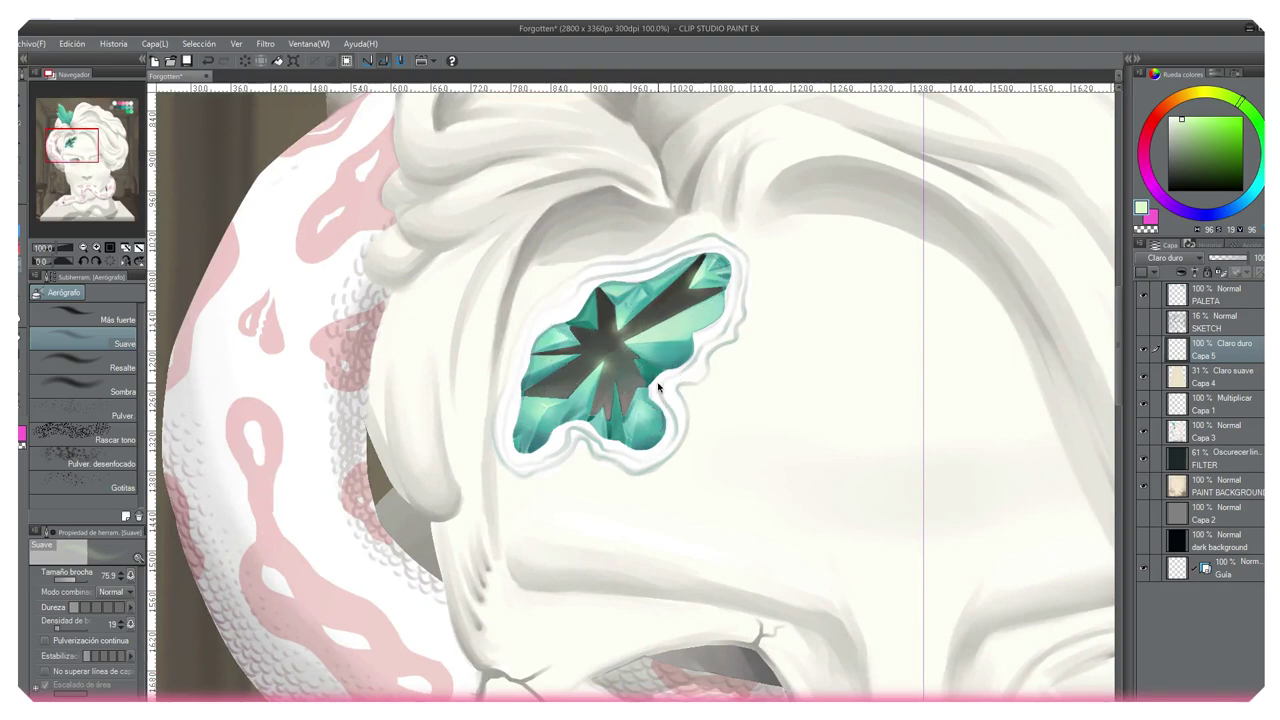
- Set Capa 4 to 100% opacity and erase its cream light over the bust and snake with a soft eraser of size 523.7
key("ctrl+minus")
key("ctrl+minus")
key("ctrl+minus")
key("e")
key("ctrl+z")
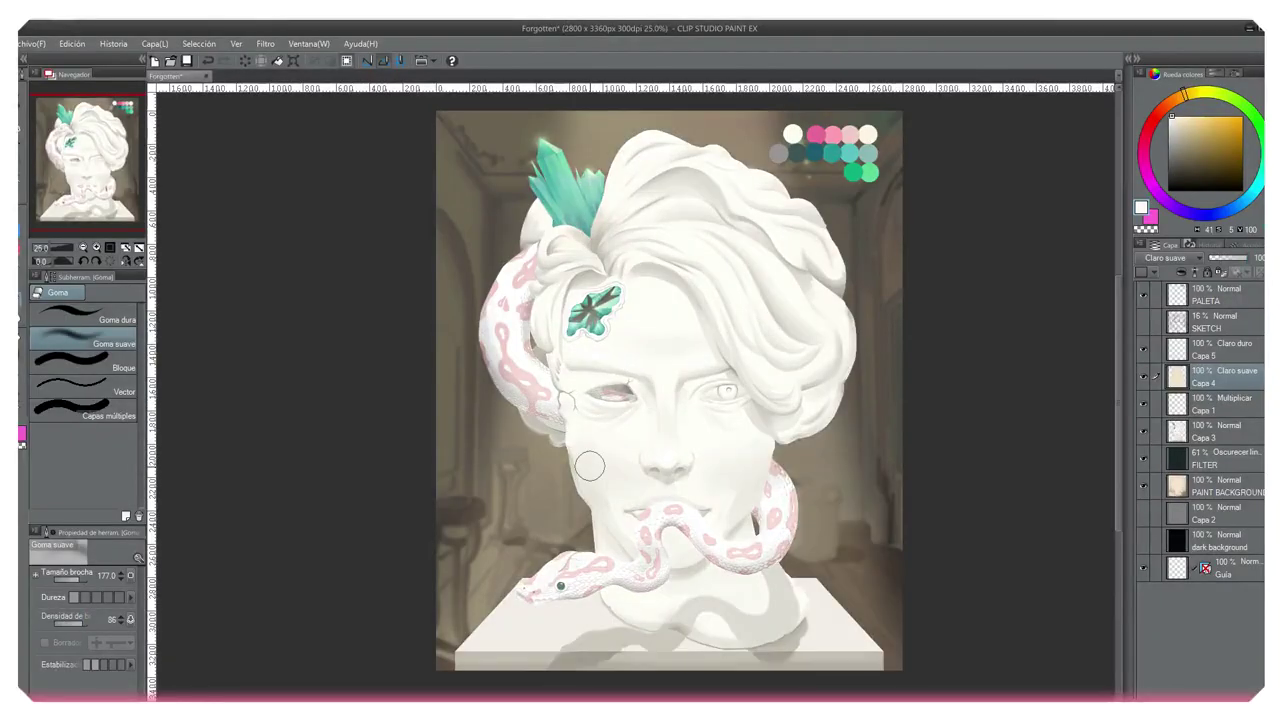
mouse_move(695, 338)
left_mouse_down()
mouse_move(610, 310)
mouse_move(745, 275)
mouse_move(680, 370)
mouse_move(677, 523)
mouse_move(663, 344)
left_mouse_up()
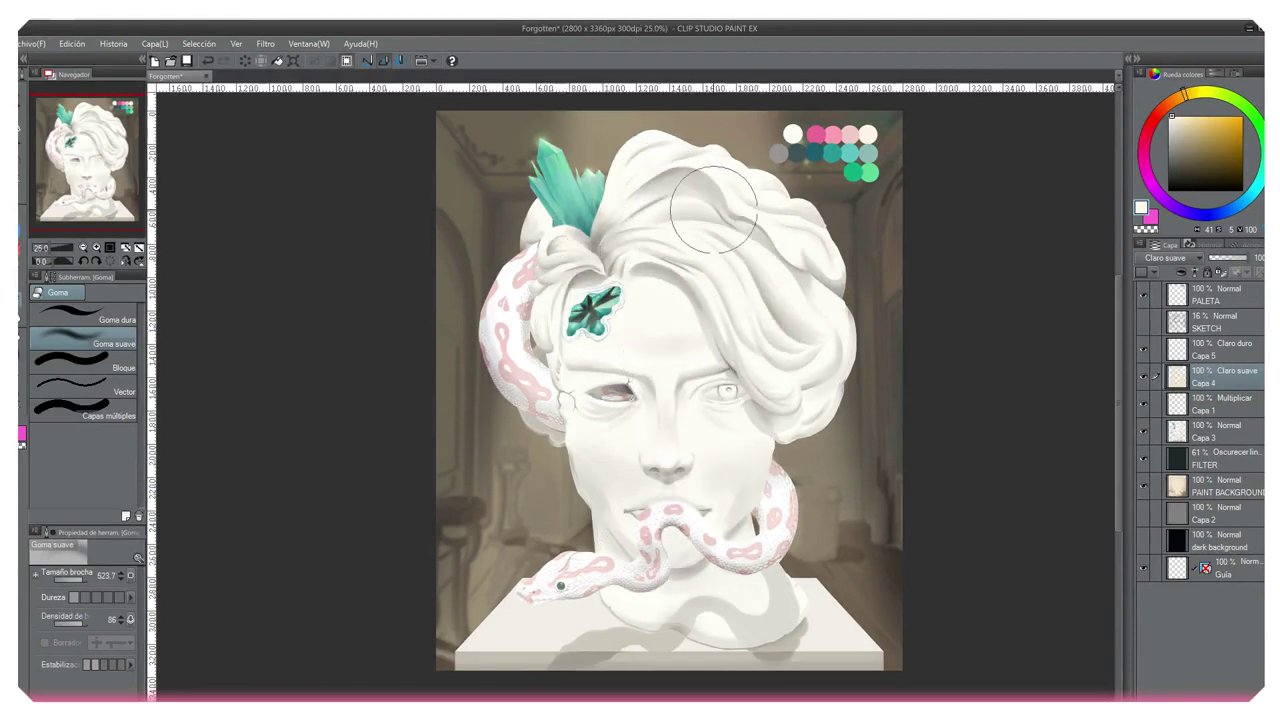
mouse_move(556, 391)
left_mouse_down()
mouse_move(550, 303)
mouse_move(609, 229)
left_mouse_up()
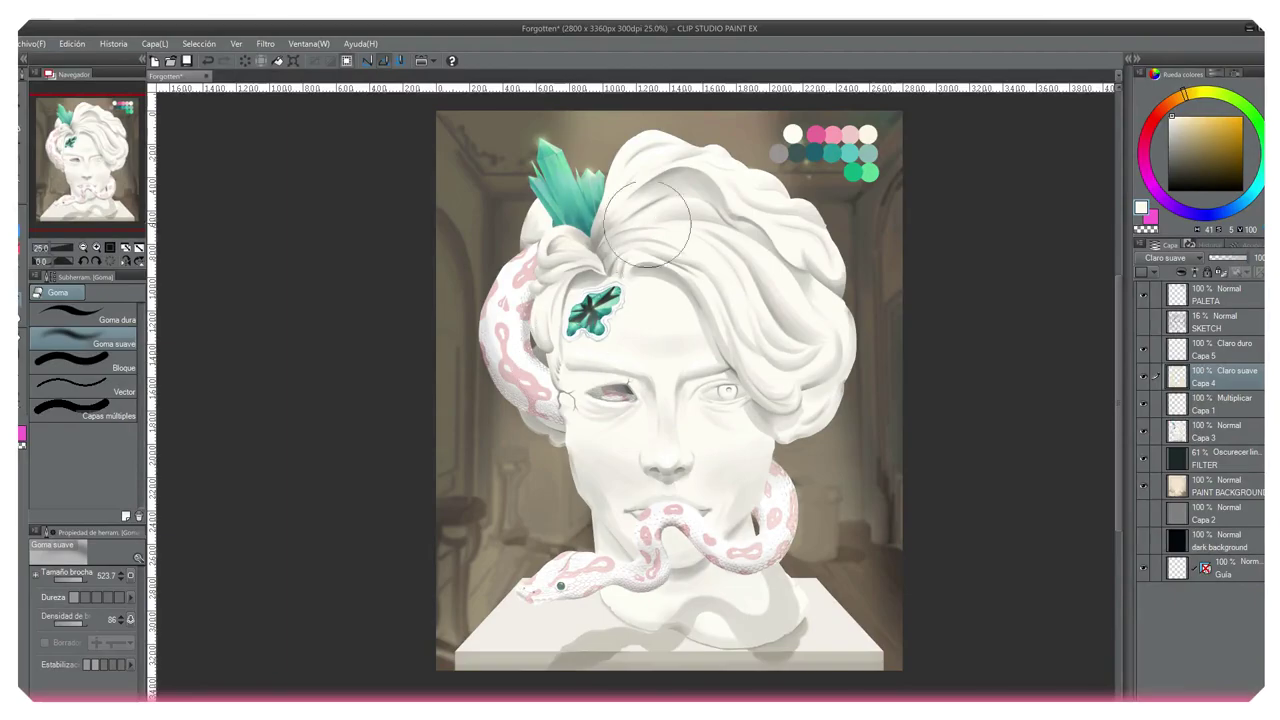
- Airbrush the first soft pink light specks on Capa 5 in the background beside the bust and hide the PALETA layer
key("b")
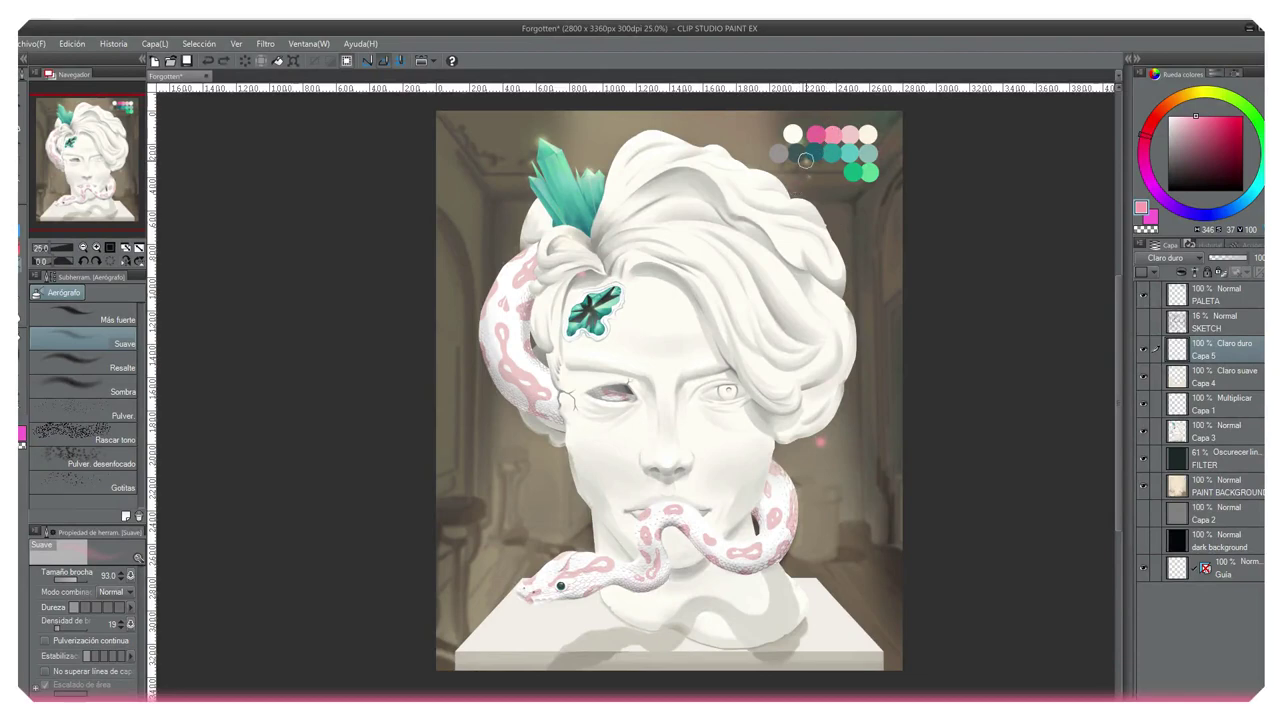
key("e")
left_click(1144, 297)
key("b")
- Scatter more glowing pink specks across the background, above the snake's head and around the bust's hair
scroll(537, 469, "up", 2)
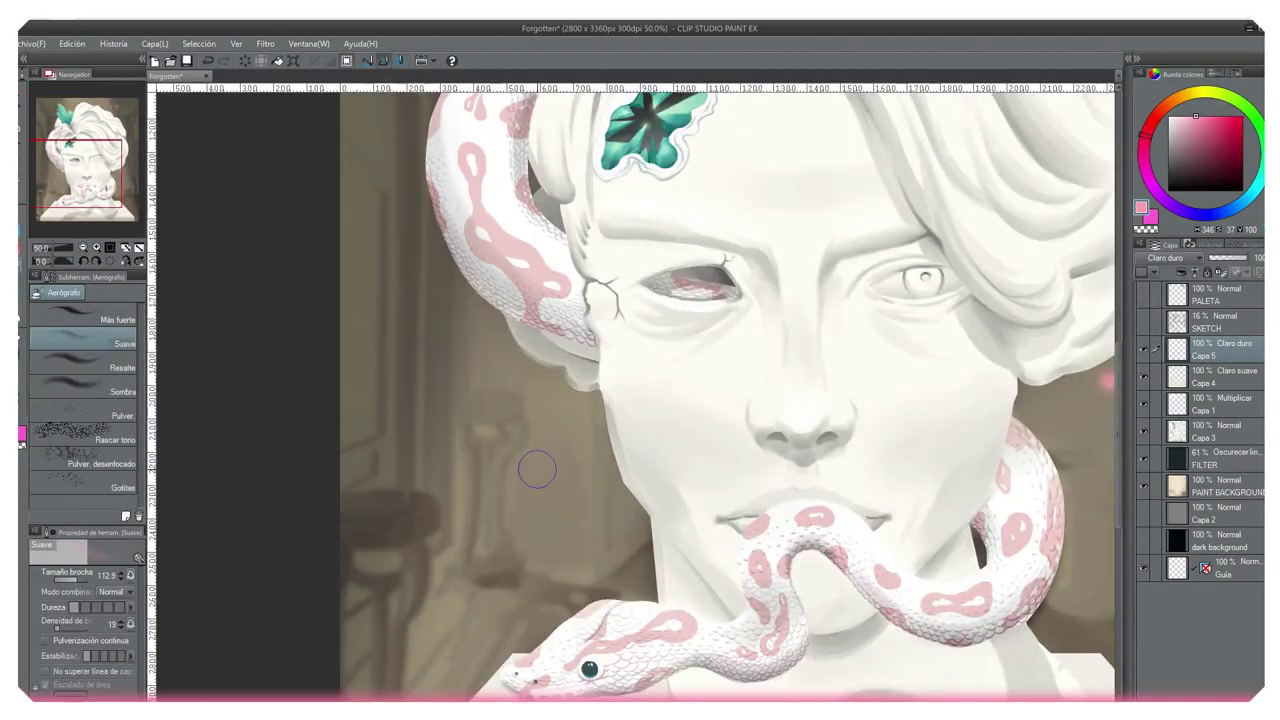
left_click_drag(655, 481, 650, 361)
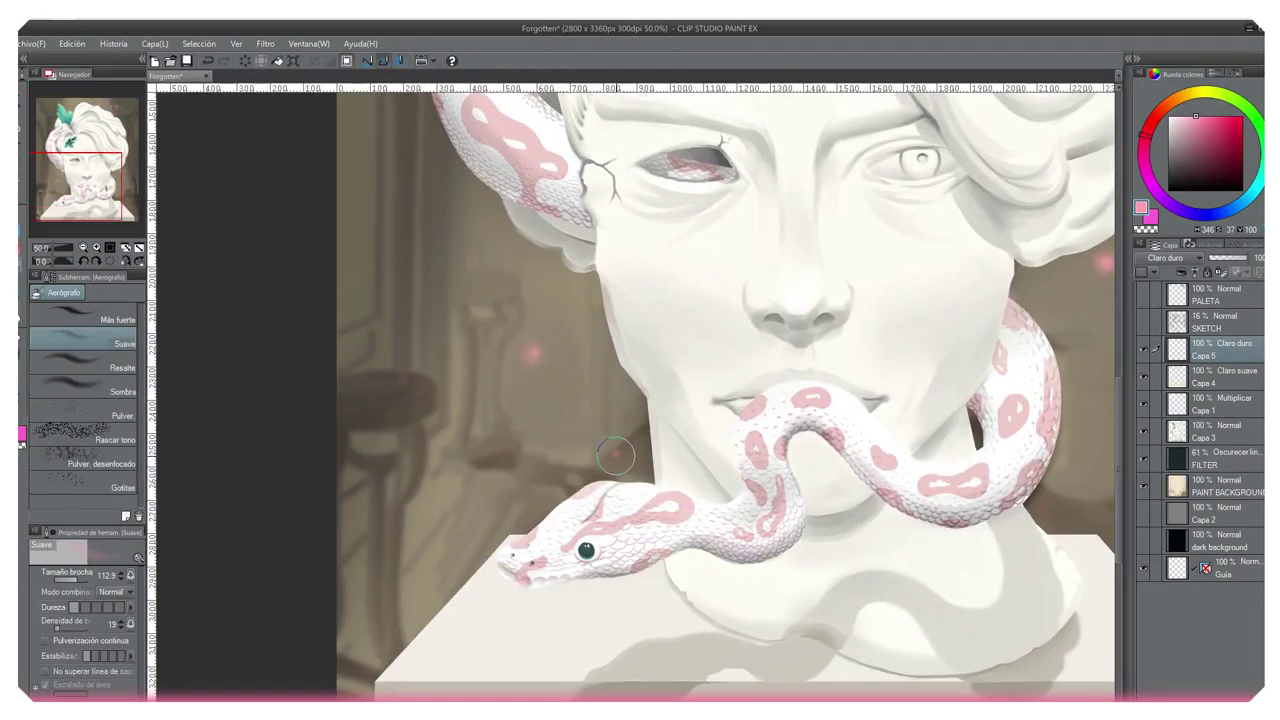
scroll(615, 453, "down", 2)
scroll(784, 259, "up", 2)
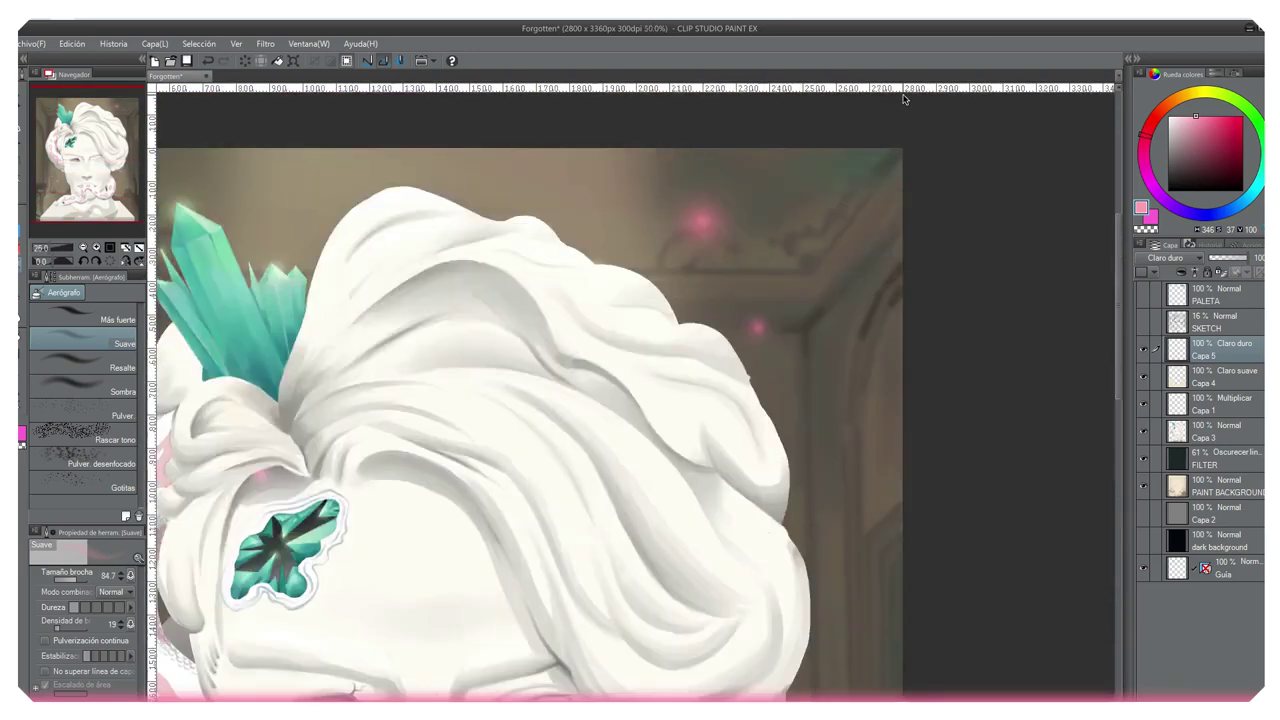
- Brighten the centres of the pink specks with a smaller white soft airbrush
scroll(825, 358, "down", 2)
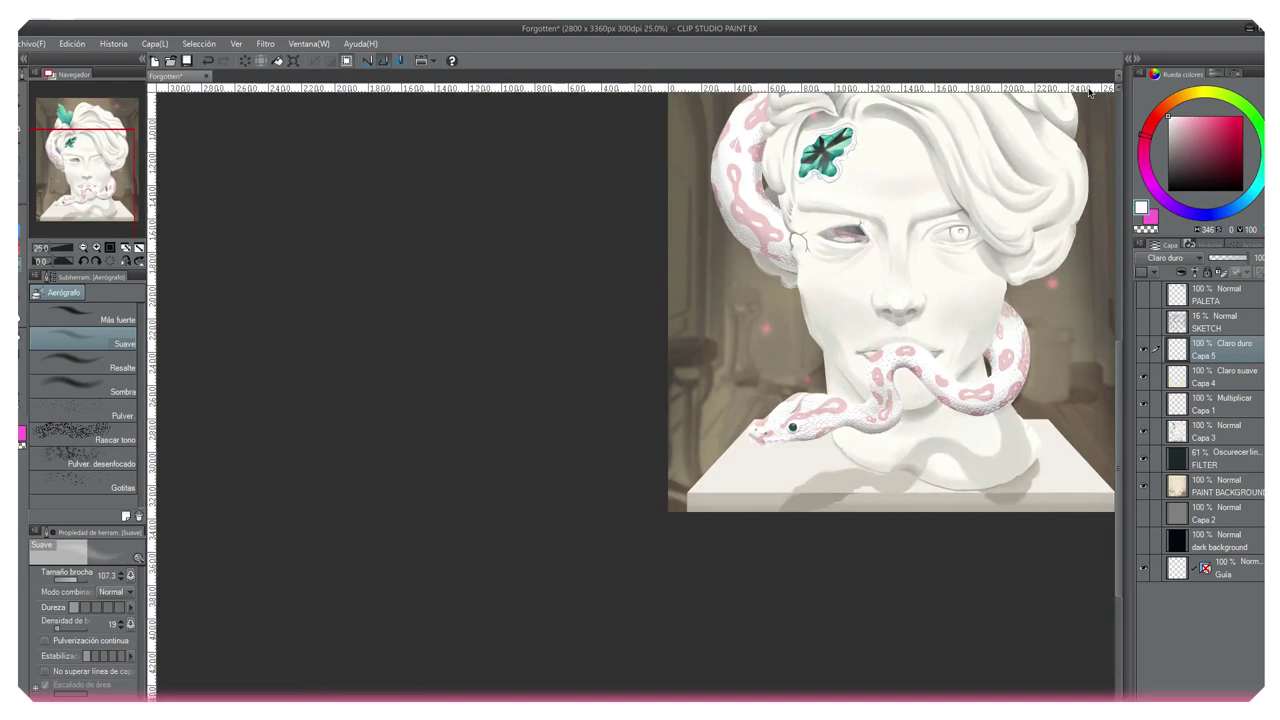
scroll(703, 274, "up", 3)
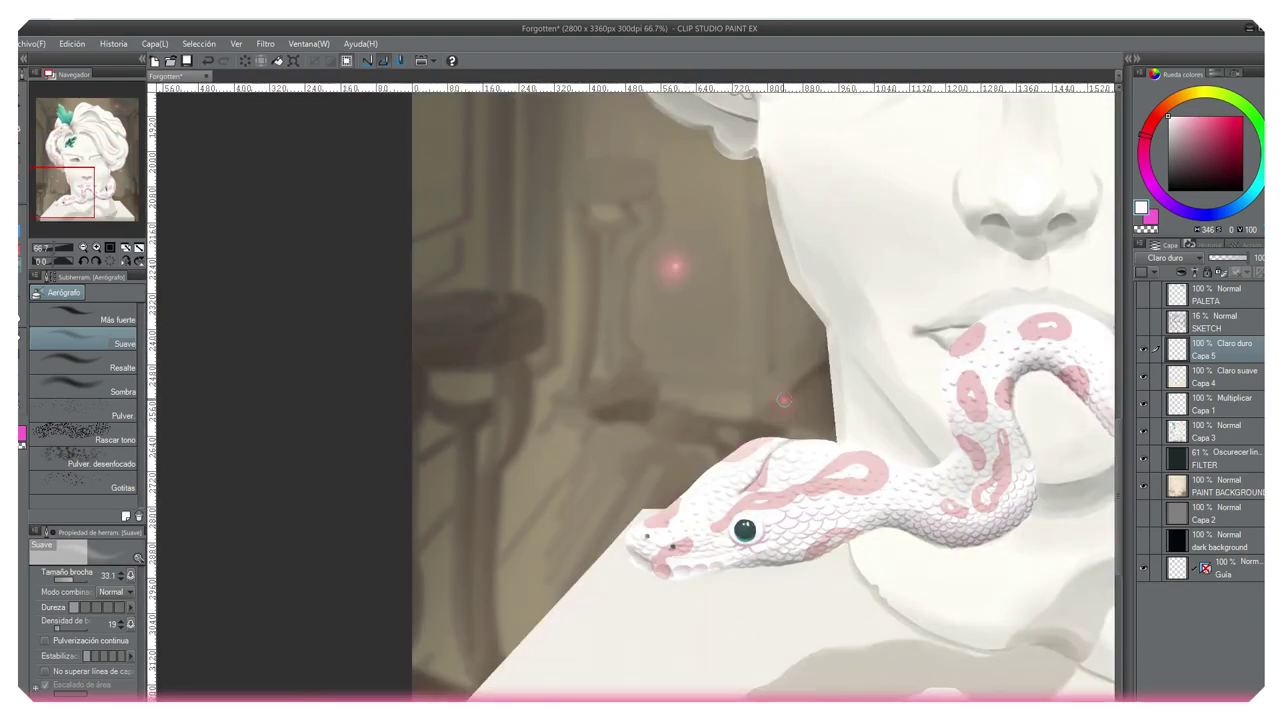
scroll(675, 267, "down", 2)
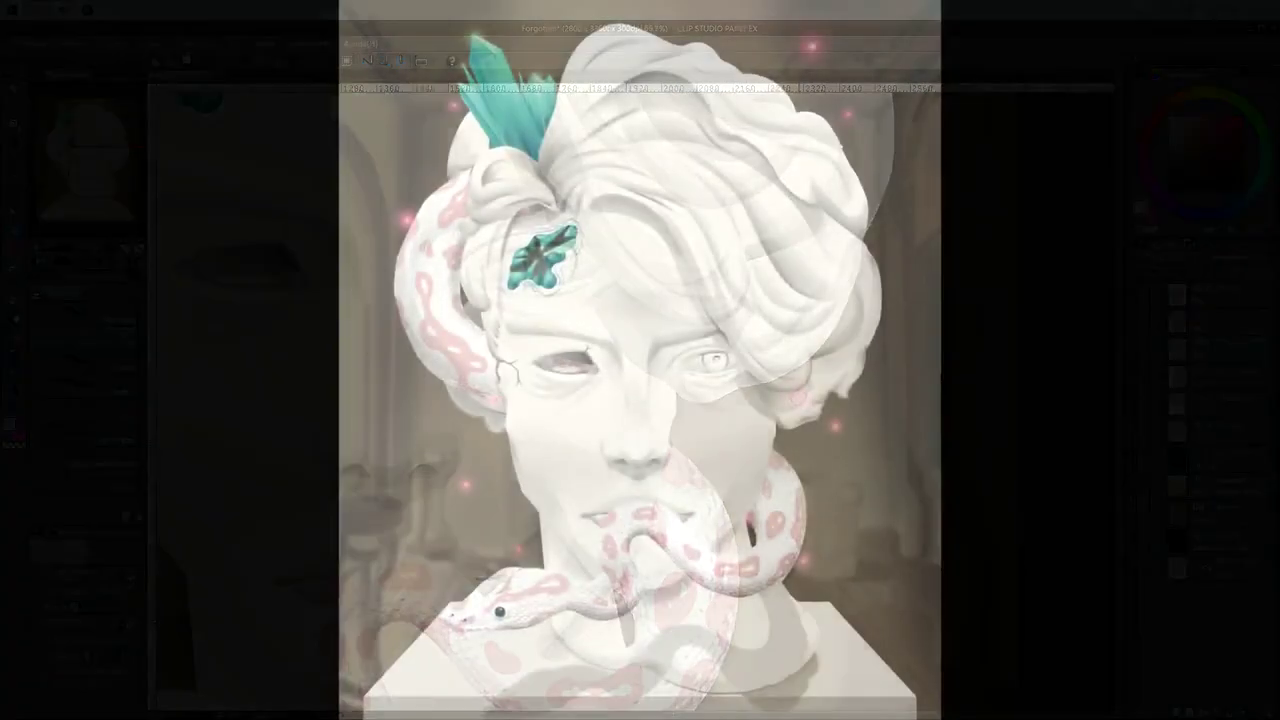